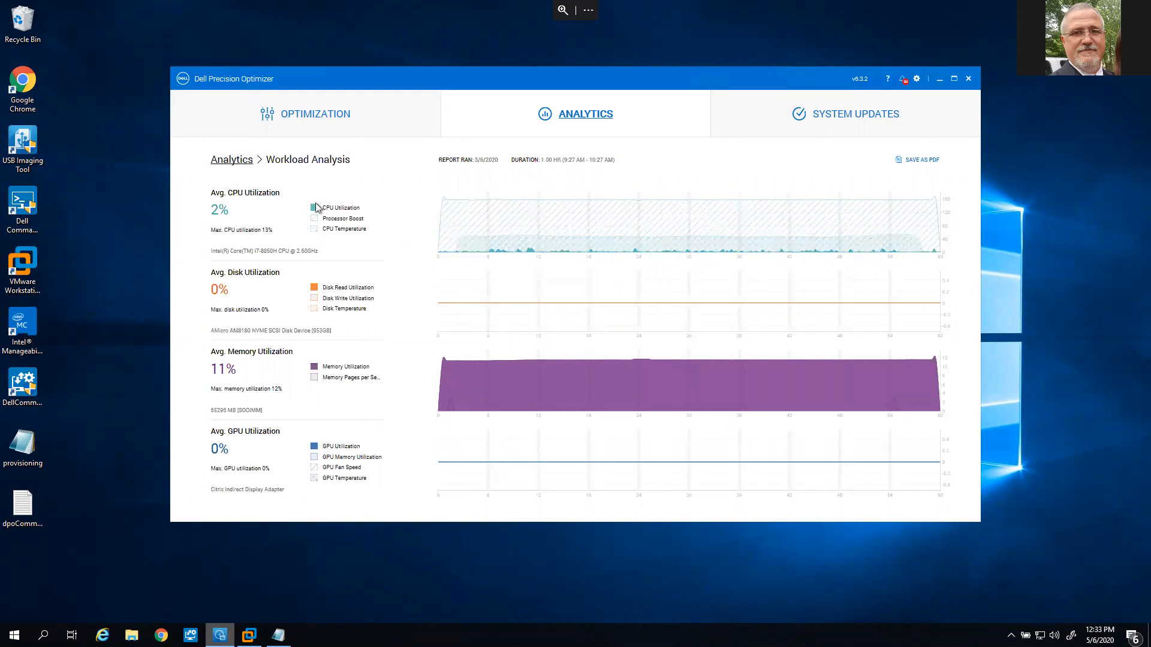
Leave the workload analysis report and check whether the System Updates page is accessible
left_click(228, 161)
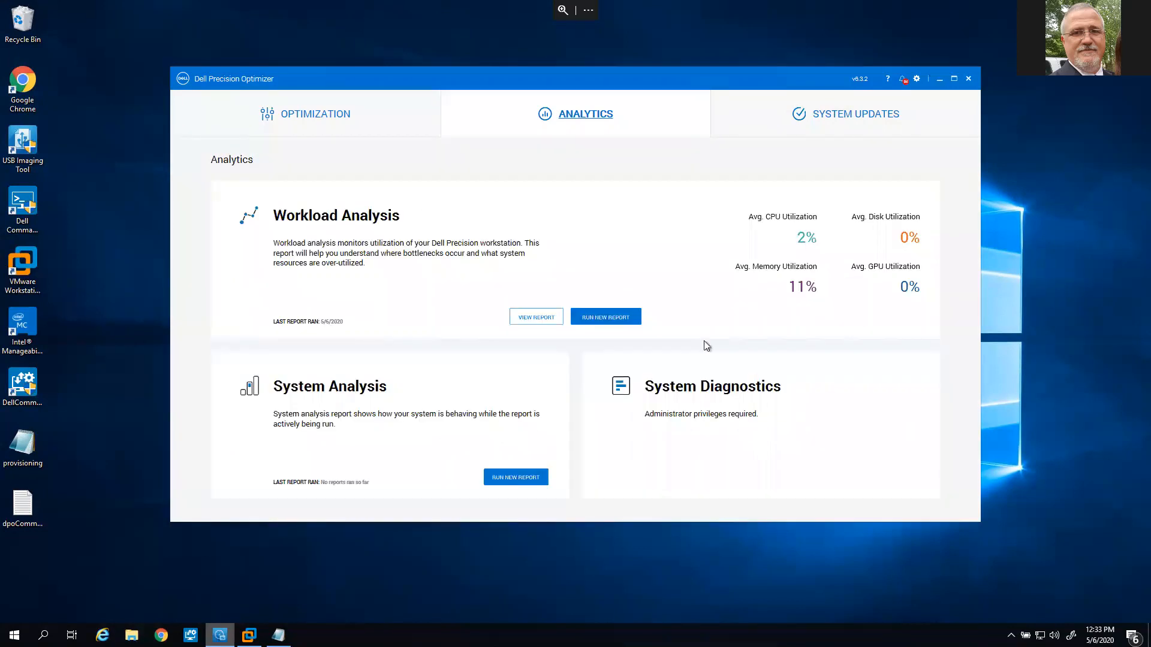
left_click(871, 124)
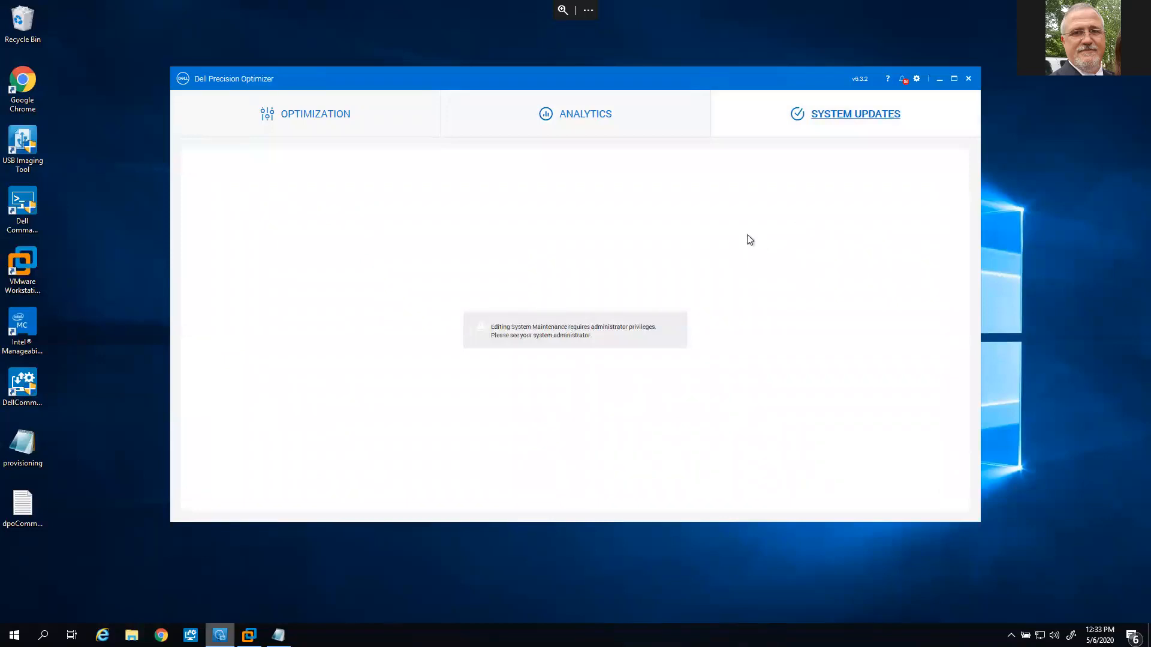
Close Dell Precision Optimizer and relaunch it with administrator rights
left_click(968, 78)
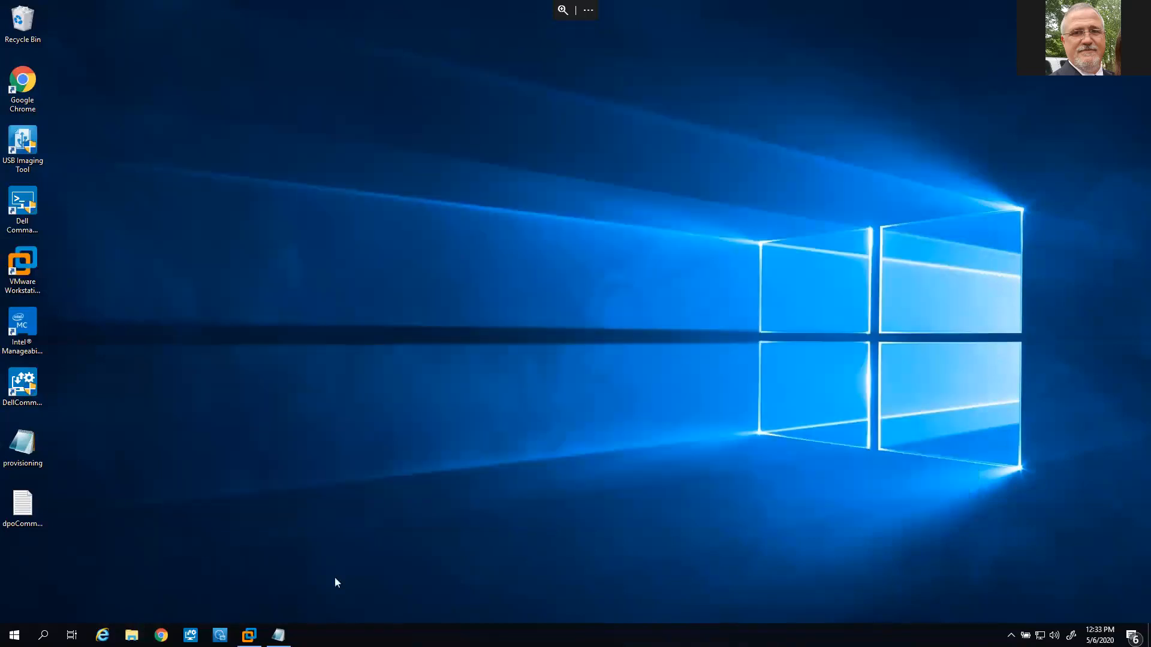
right_click(220, 635)
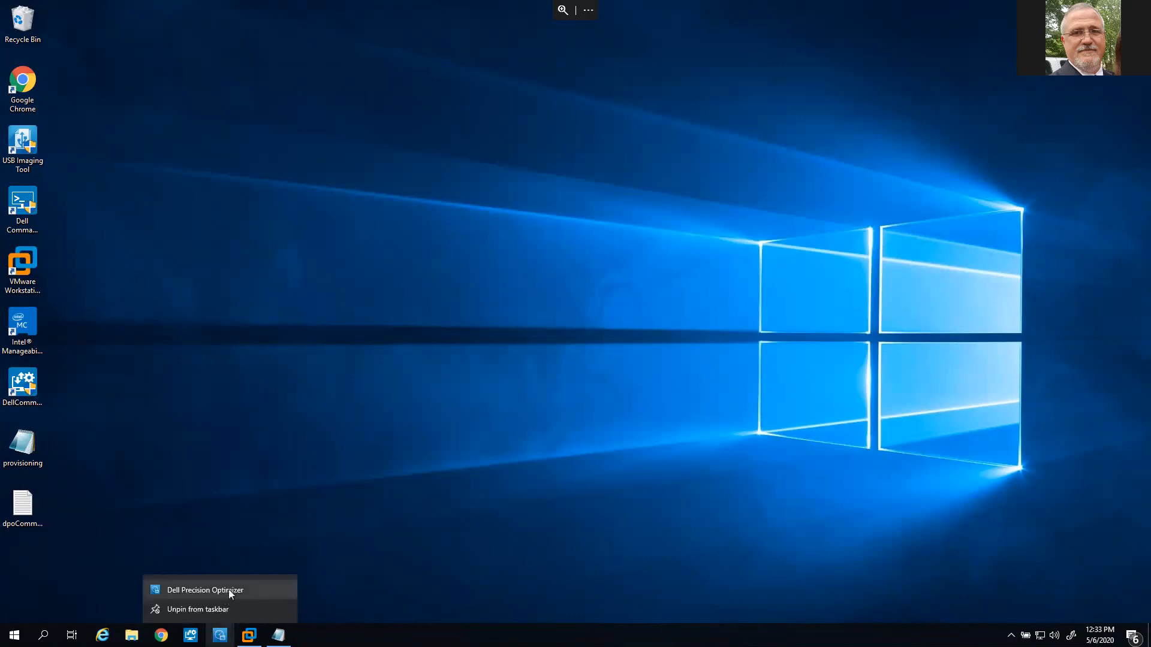
right_click(225, 588)
left_click(264, 566)
left_click(491, 400)
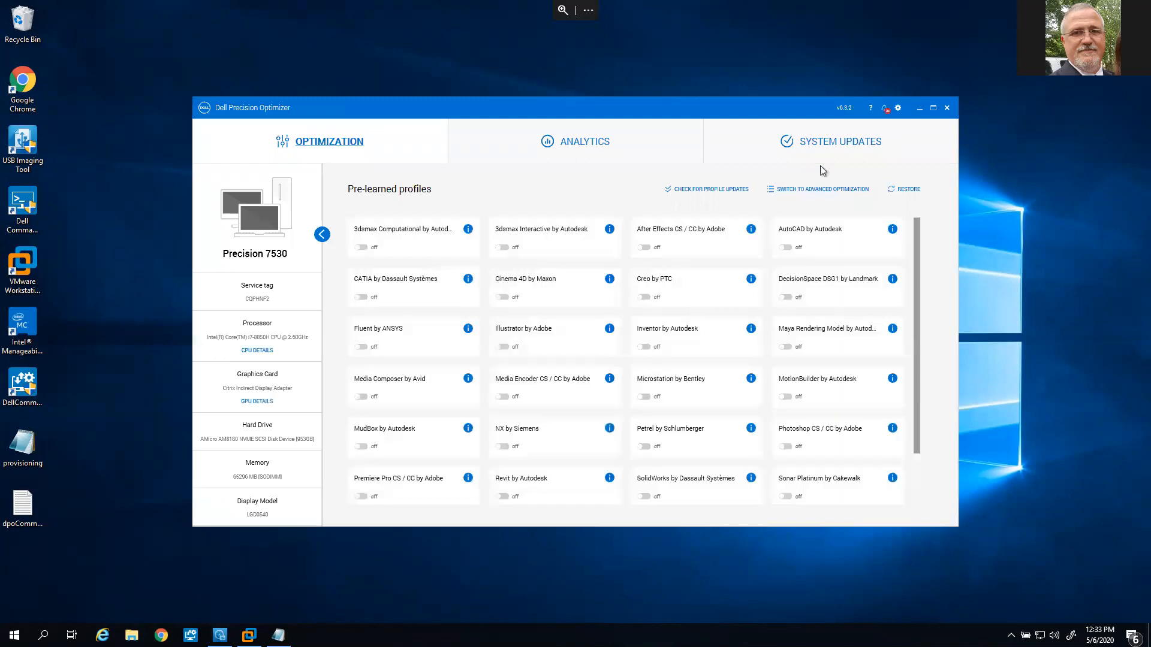
Review the Automatic Update Settings for system updates with automatic updates switched on, and cancel without applying
left_click(842, 150)
left_click_drag(658, 106, 665, 72)
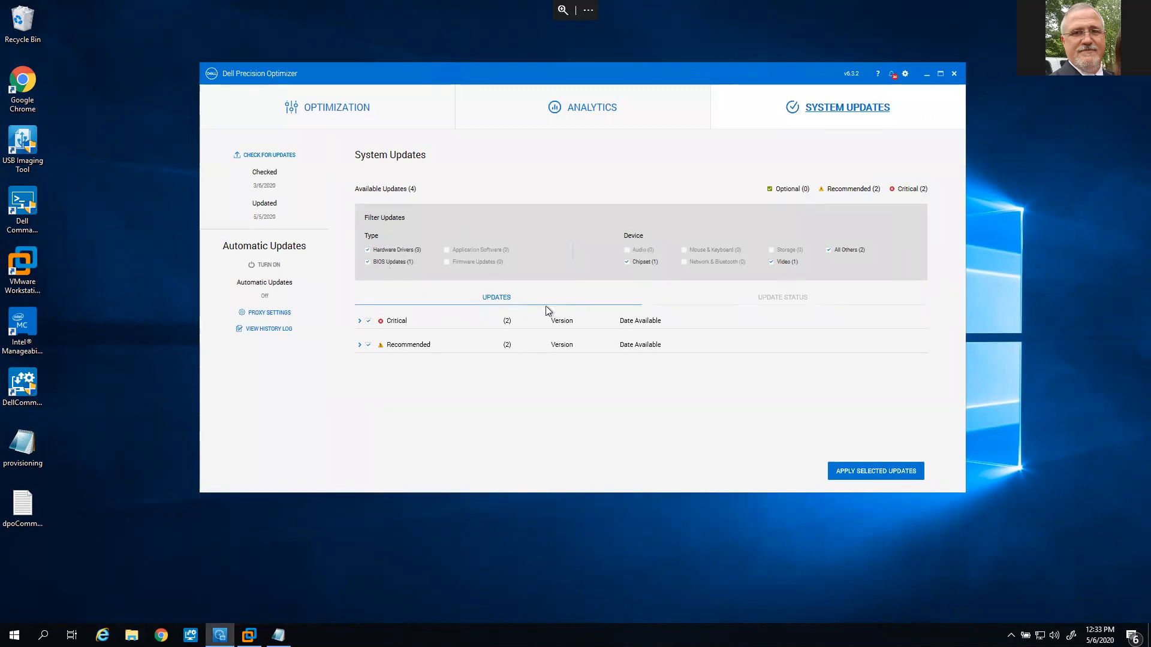
left_click(268, 265)
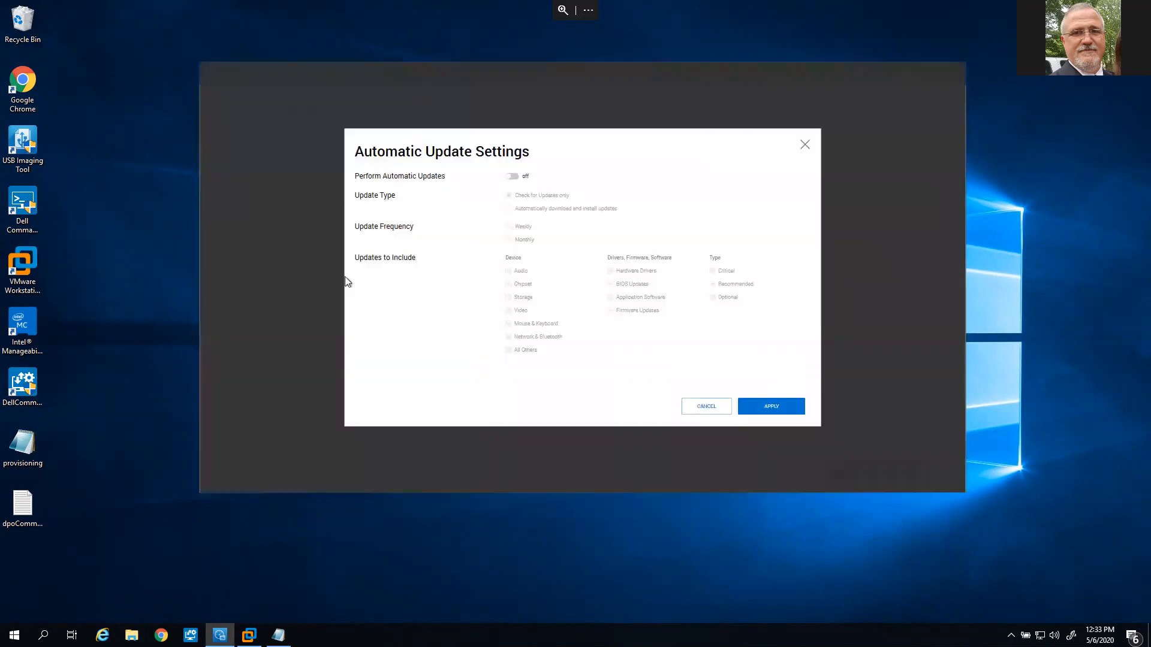
left_click(512, 176)
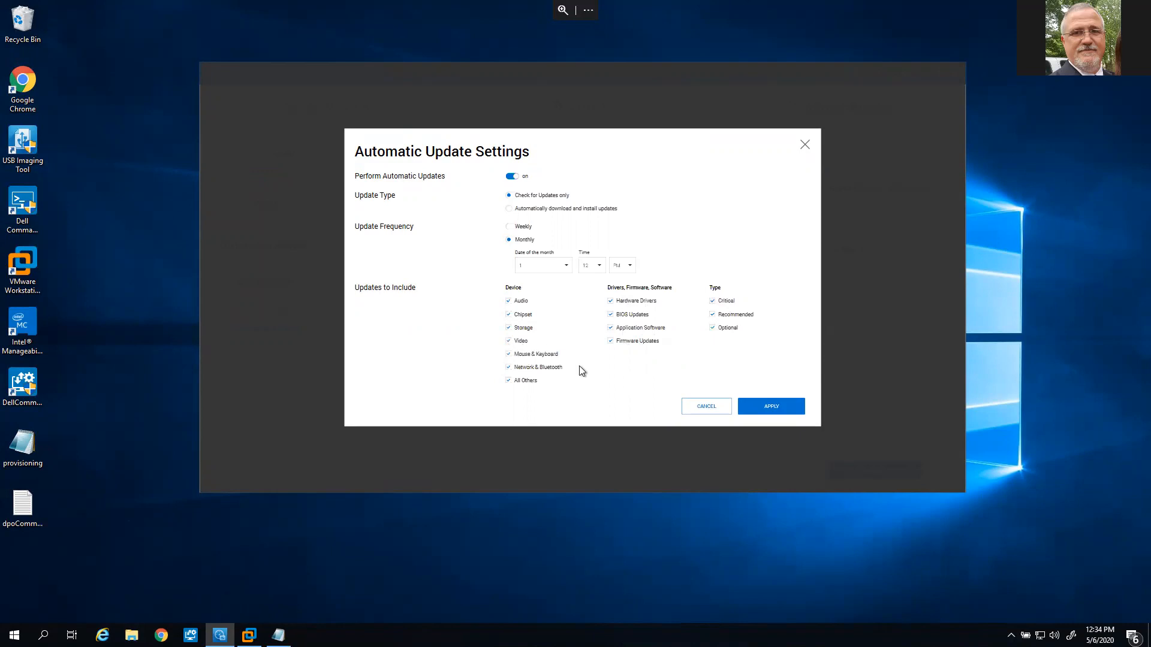
left_click(512, 177)
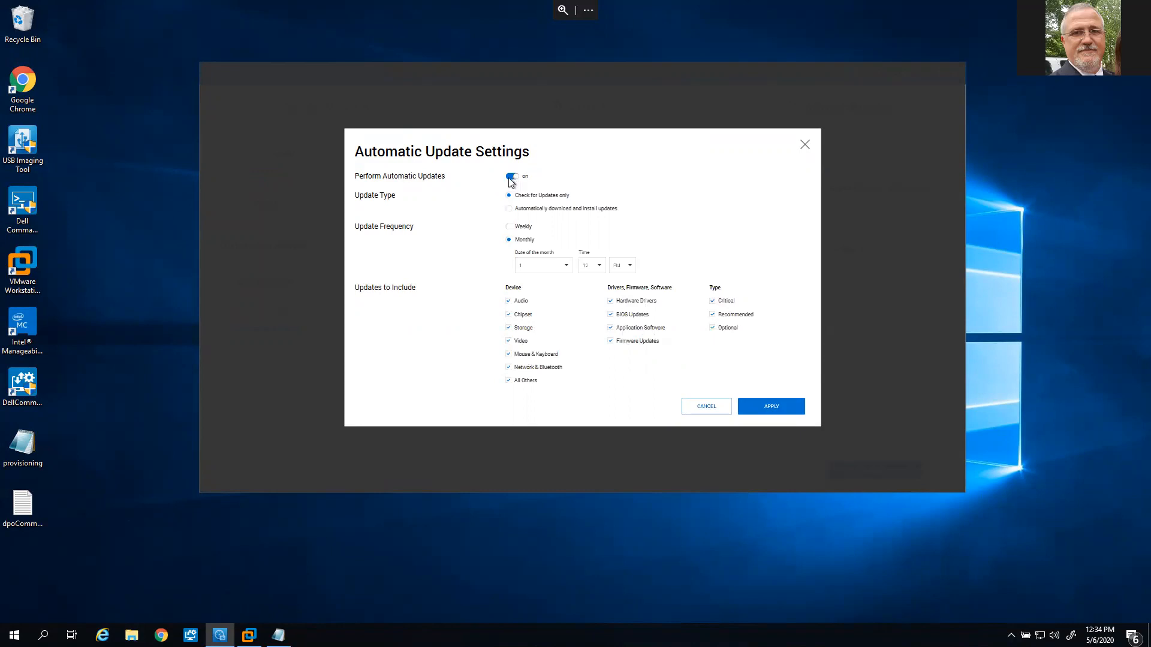
left_click(714, 407)
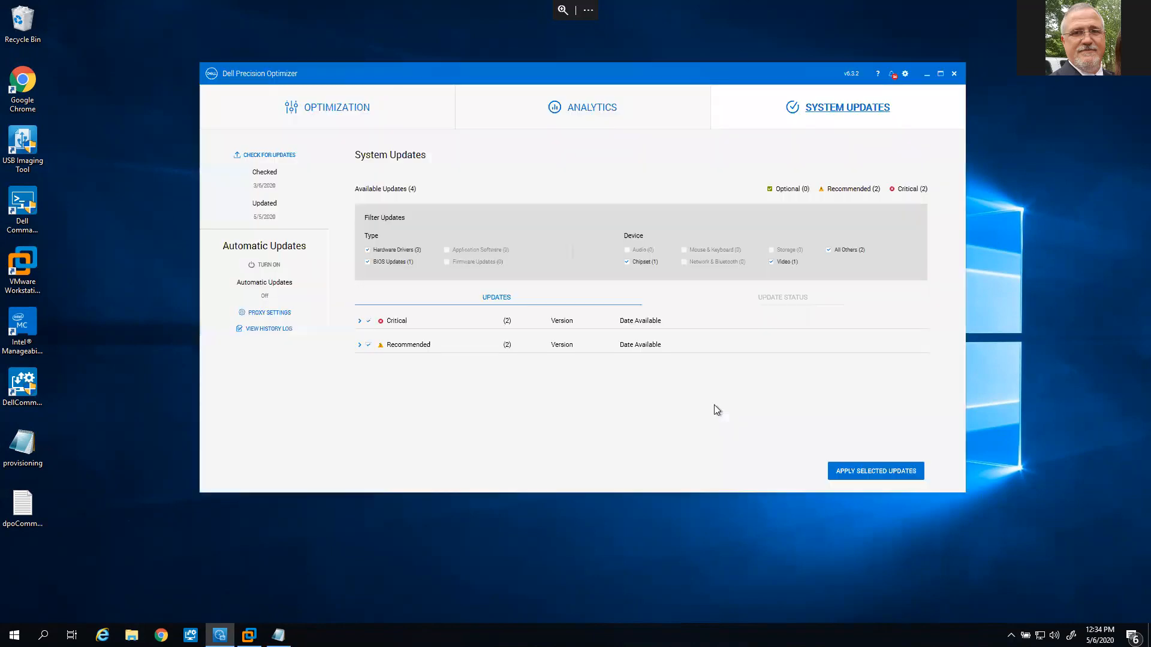
Look through the list of pre-learned application profiles for optimization
left_click(339, 110)
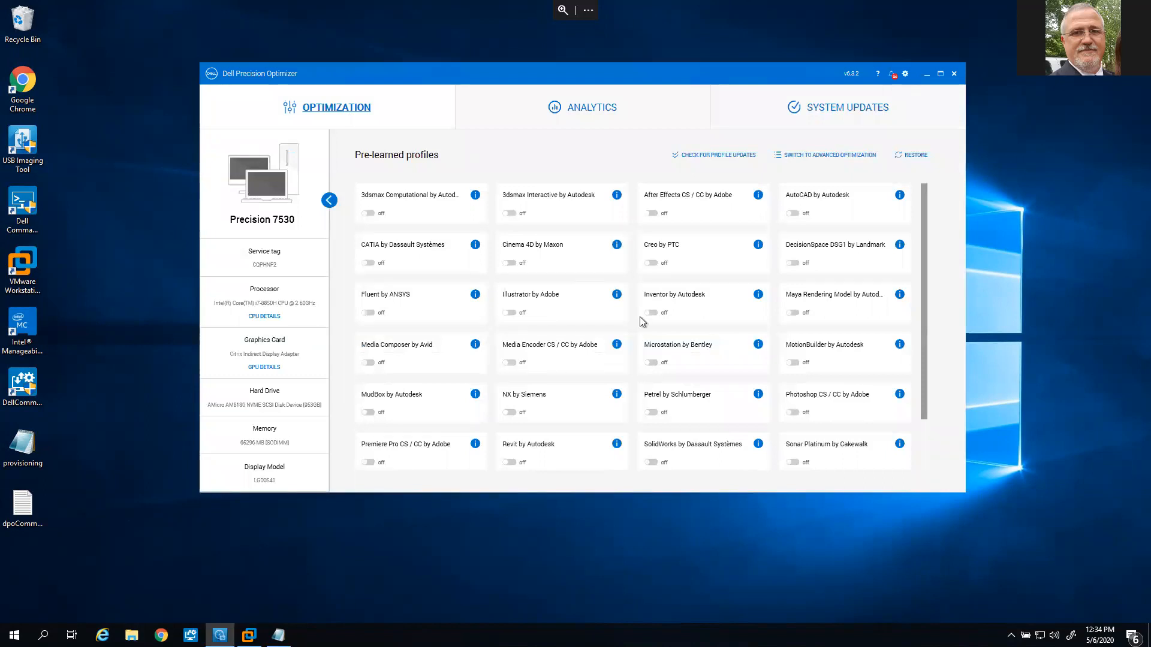
scroll(716, 321, "down", 1)
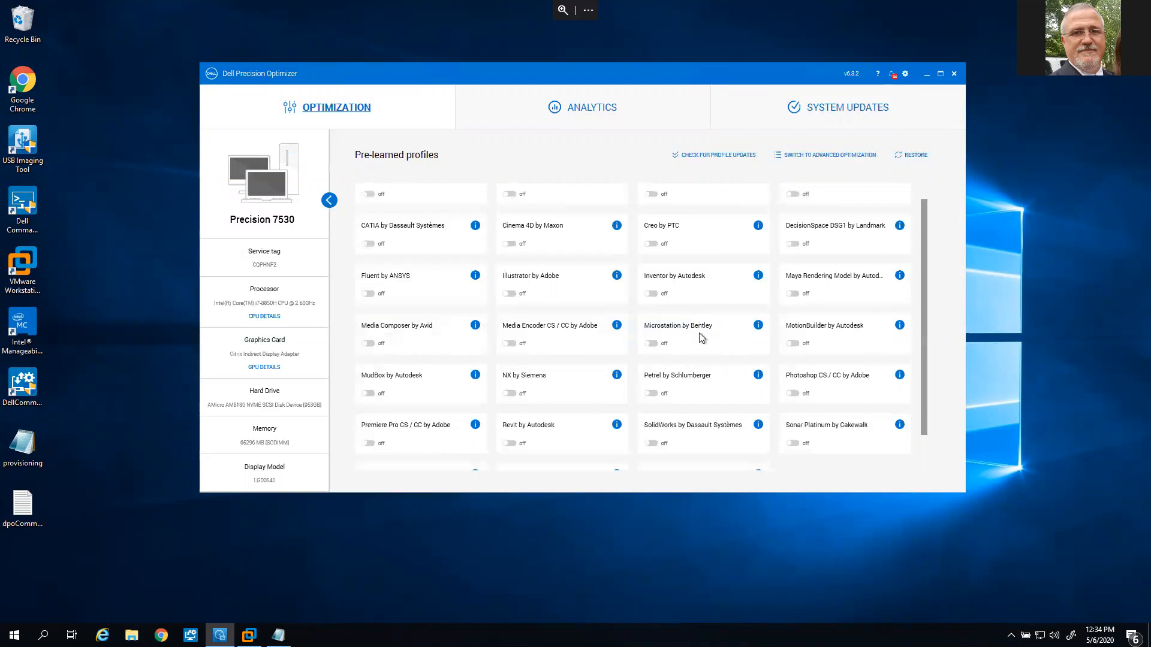
left_click_drag(926, 361, 921, 328)
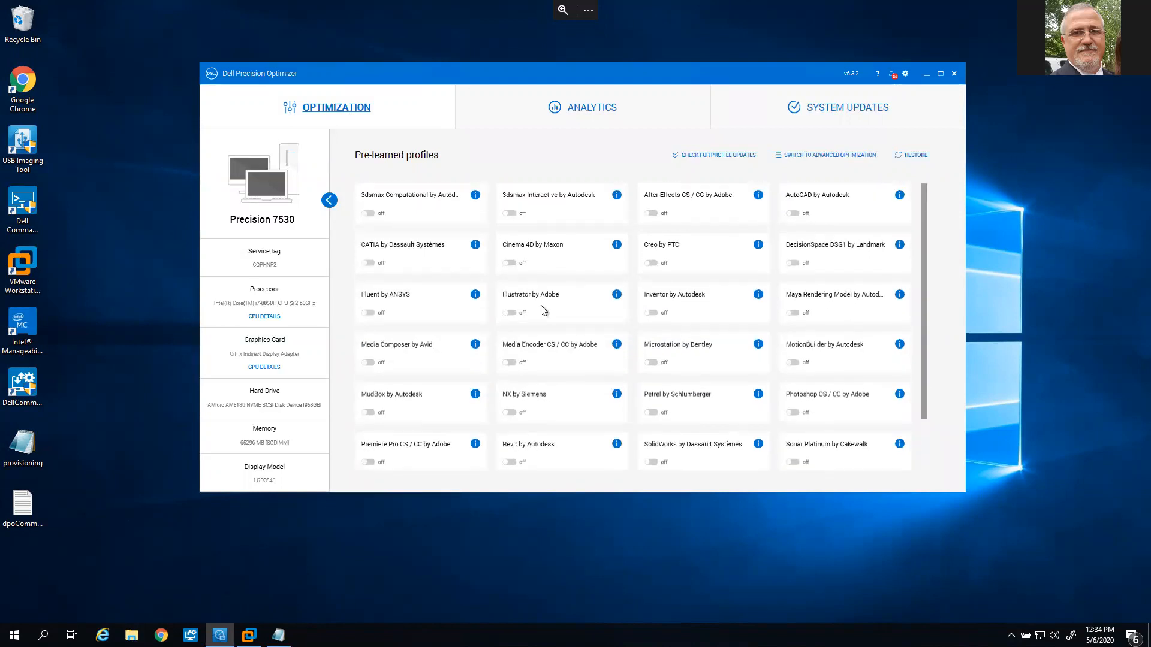
scroll(543, 309, "down", 1)
scroll(569, 317, "down", 2)
scroll(768, 385, "up", 3)
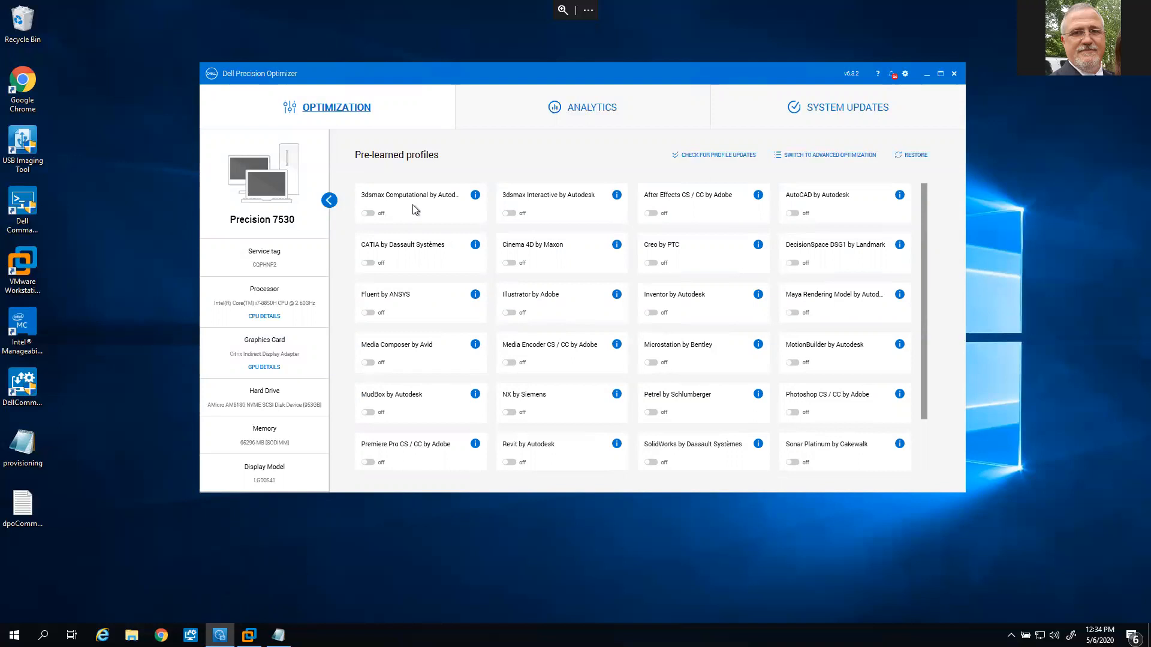
Read the optimization details of the 3dsmax Computational by Autodesk profile and close them
left_click(475, 195)
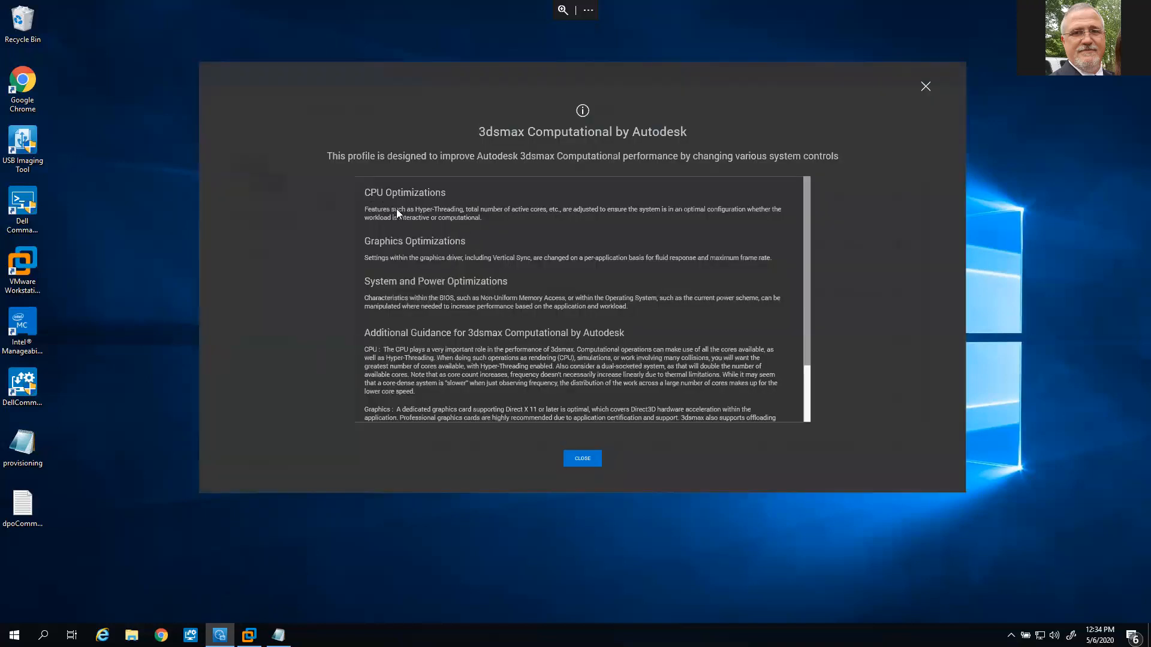
scroll(396, 211, "down", 2)
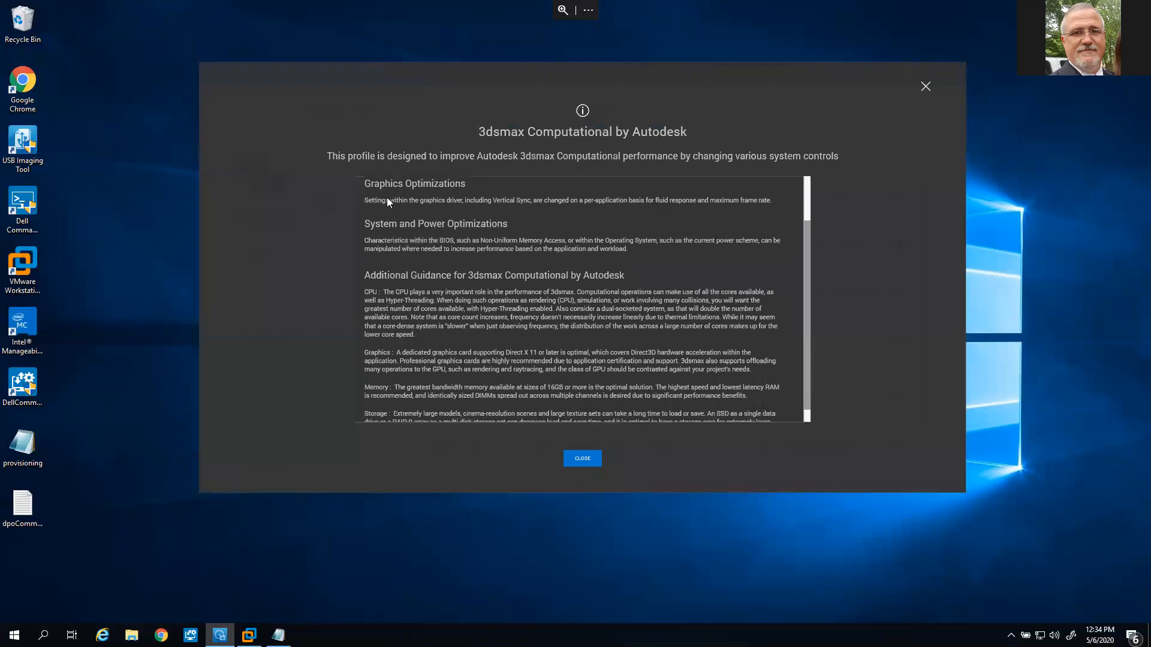
scroll(386, 201, "up", 1)
scroll(411, 263, "down", 1)
scroll(425, 328, "down", 1)
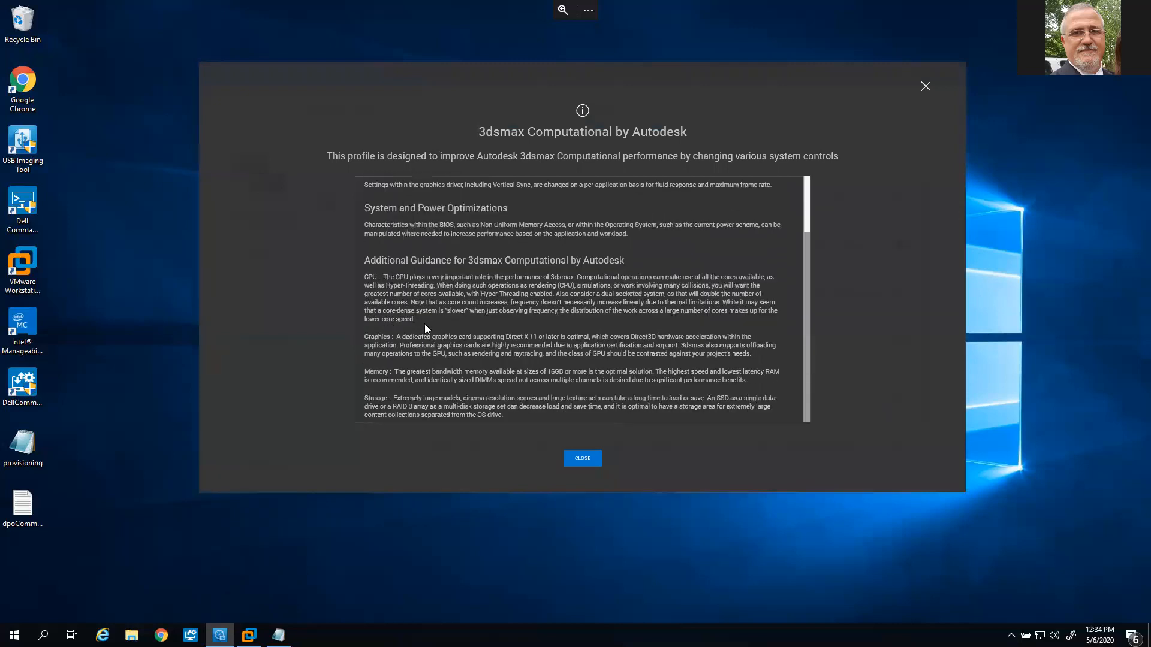
scroll(424, 324, "up", 2)
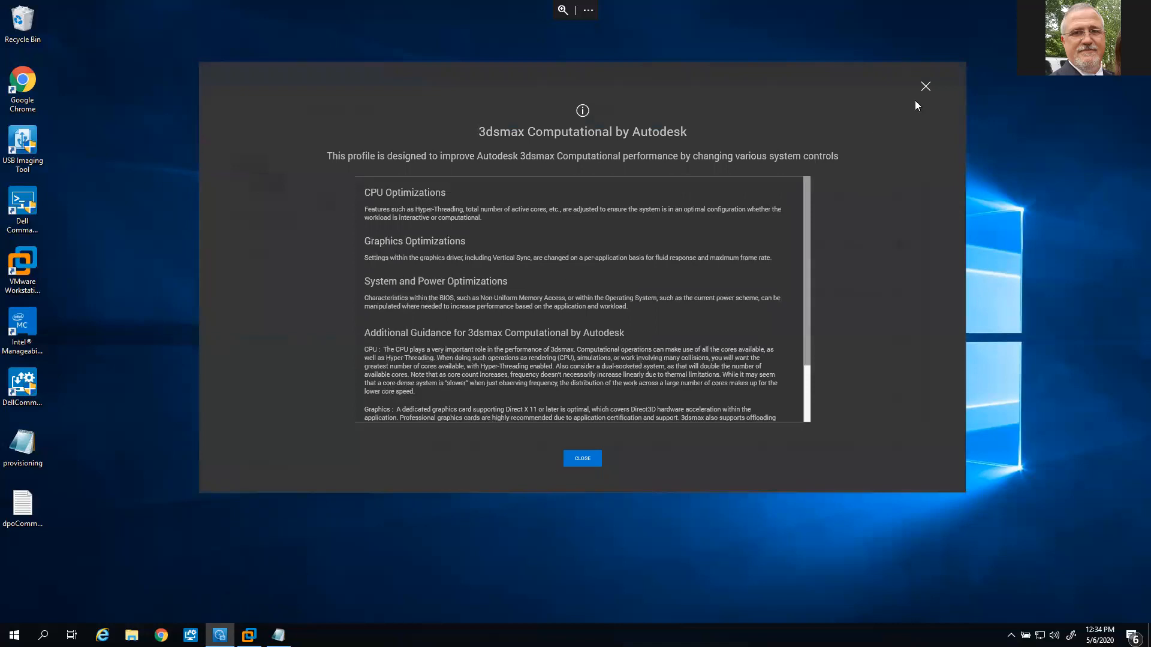
left_click(926, 85)
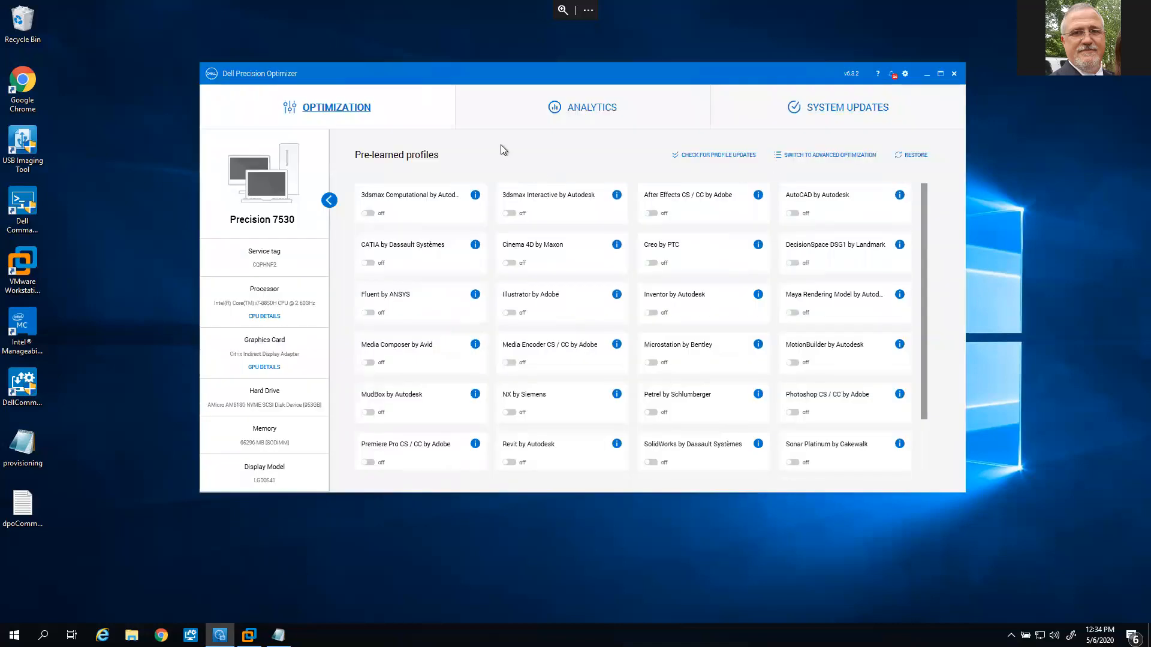
Turn the 3dsmax Computational by Autodesk profile on and back off
left_click(368, 213)
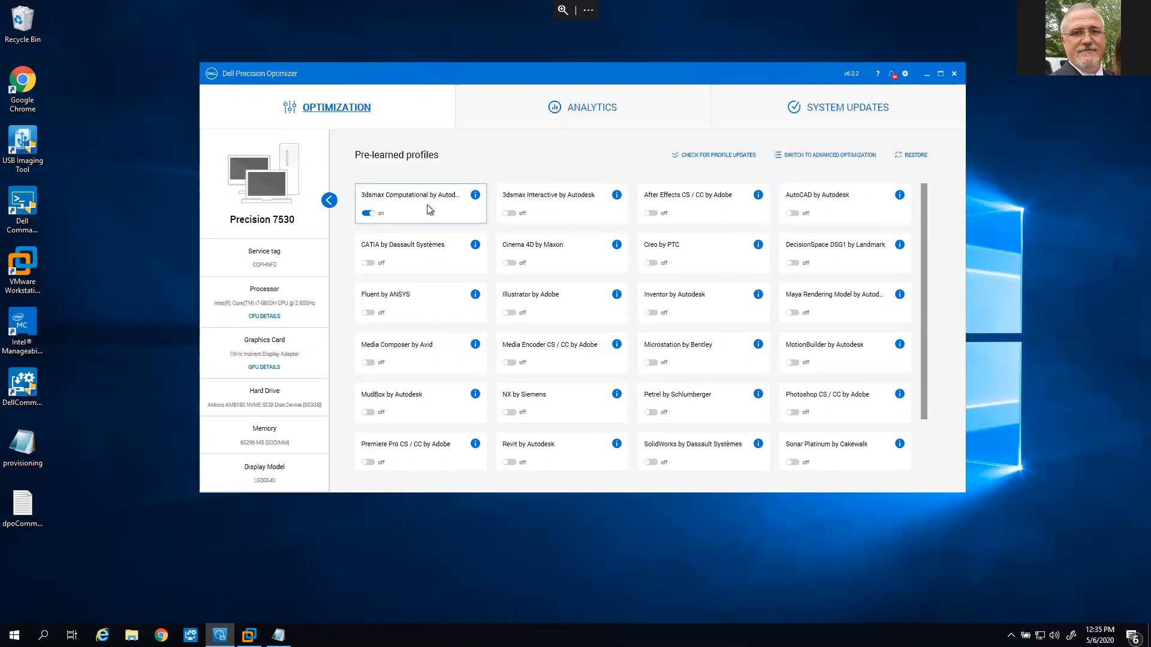
left_click(368, 214)
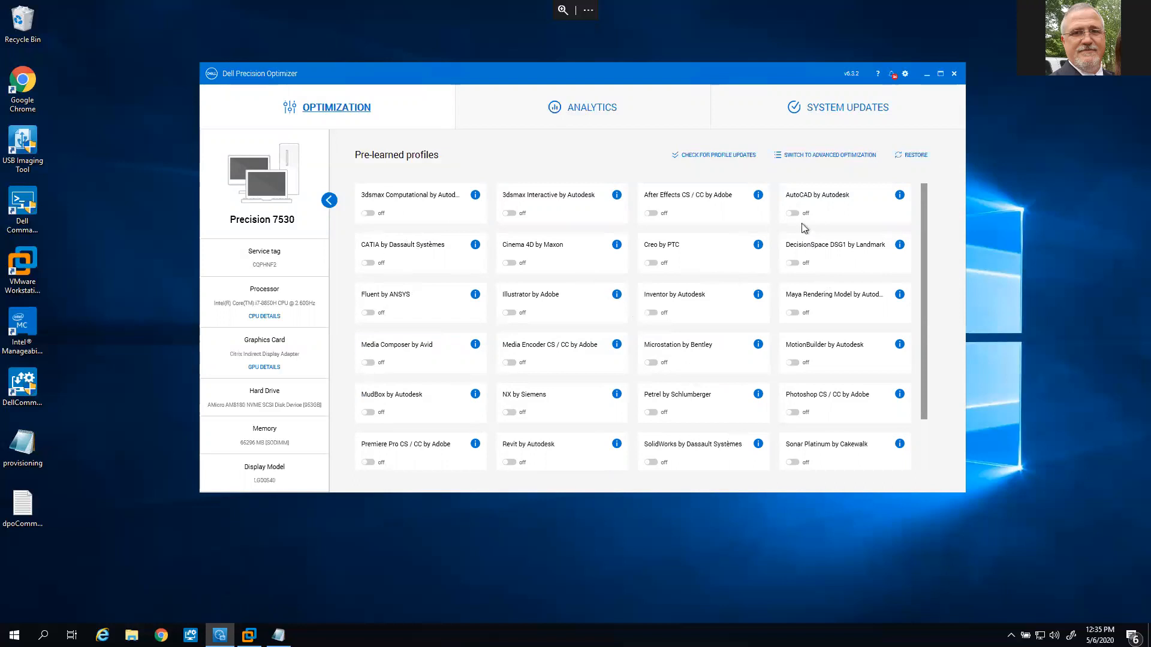
Read the optimization details of the AutoCAD by Autodesk profile and close them
left_click(899, 195)
scroll(664, 213, "down", 1)
scroll(663, 215, "up", 2)
left_click(926, 87)
Turn on the 3dsmax Interactive and AutoCAD profiles, and try adding 3dsmax Computational but decline its activation
left_click(510, 215)
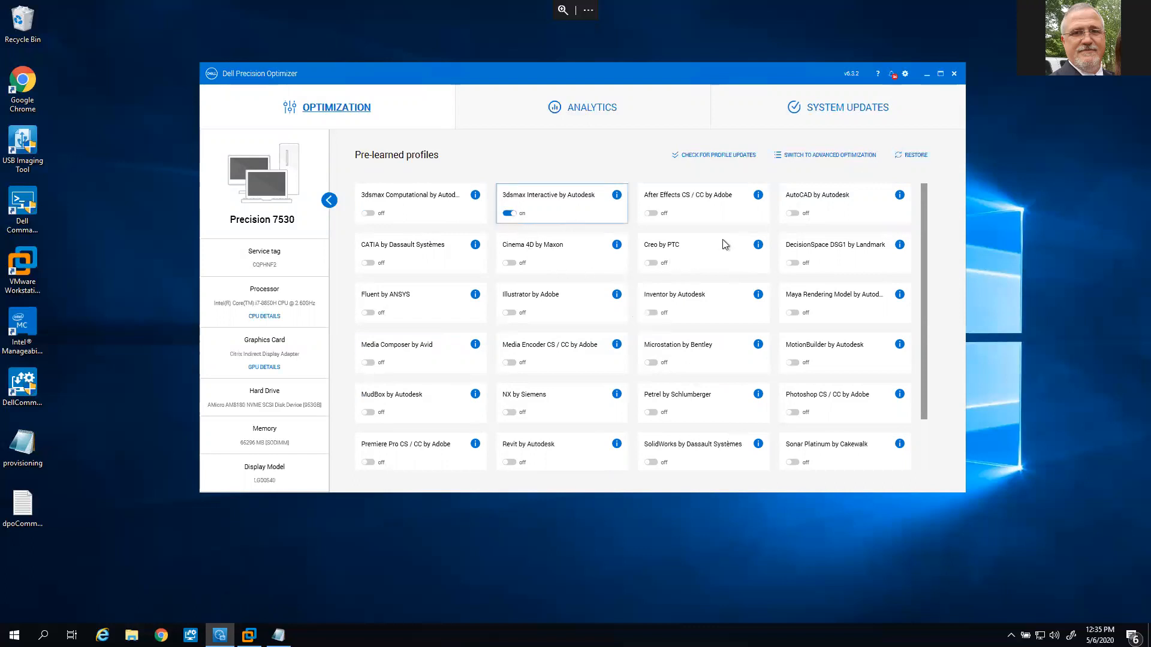
left_click(792, 214)
left_click(368, 213)
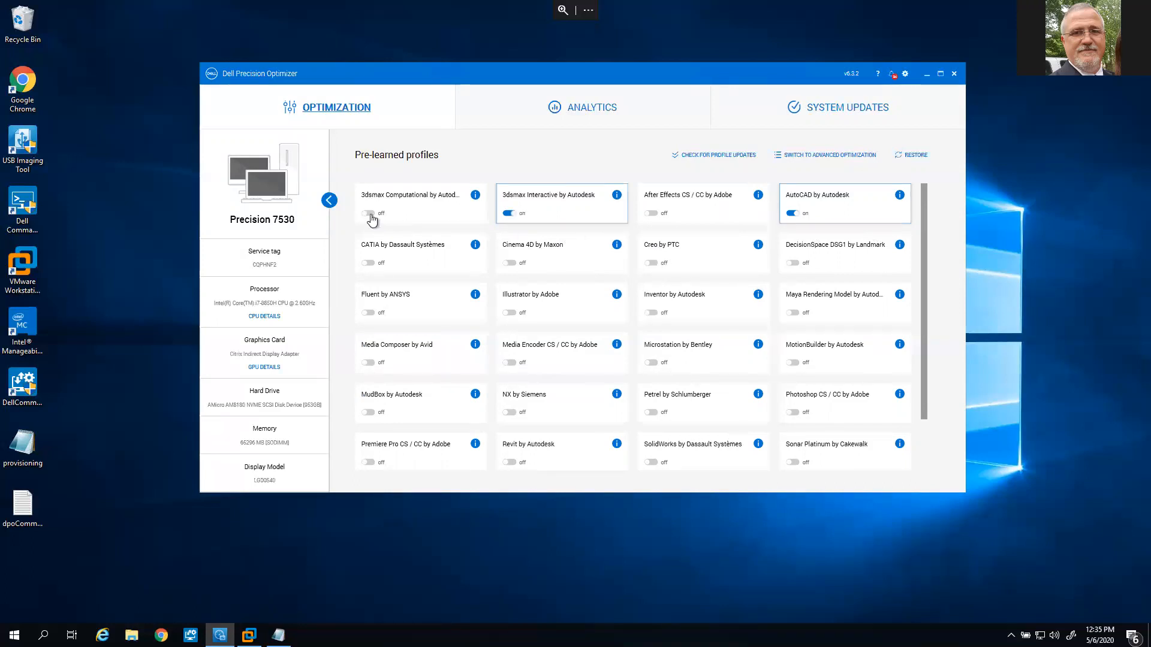
left_click_drag(624, 235, 633, 215)
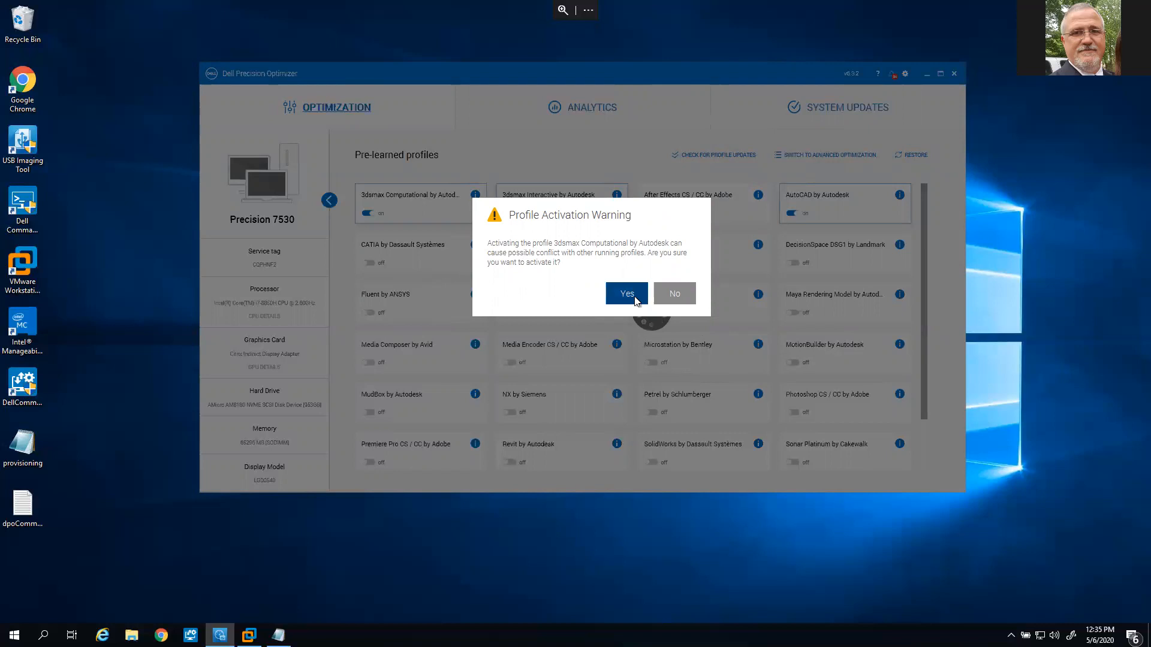
left_click(675, 293)
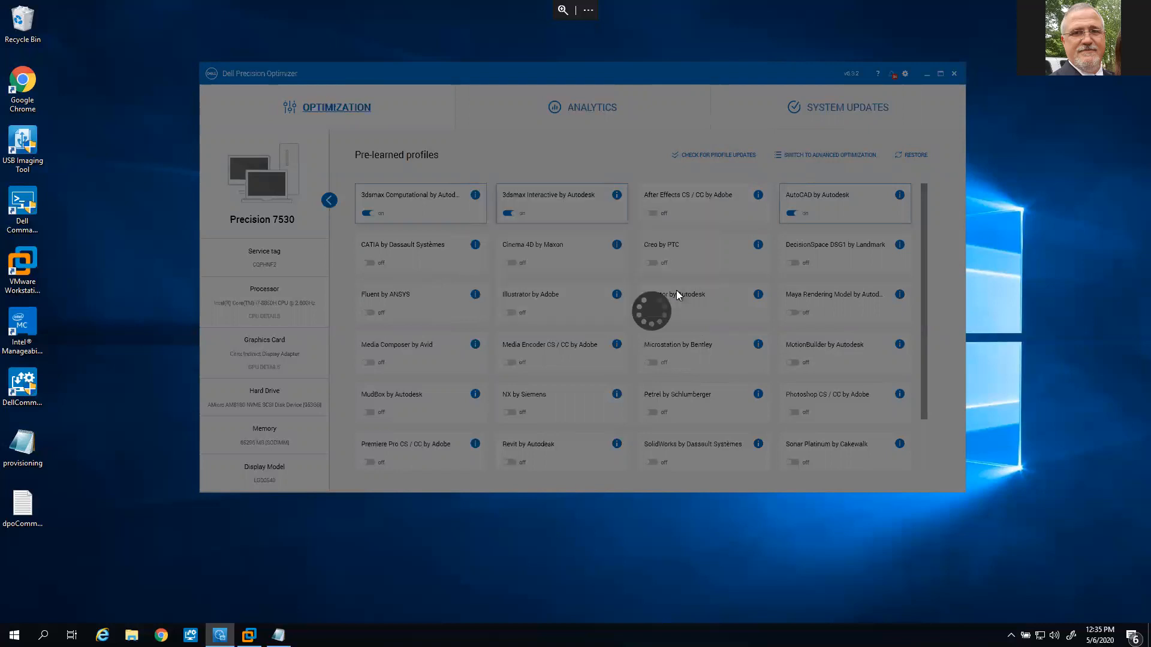
Turn off the 3dsmax Interactive and AutoCAD profiles
left_click(509, 213)
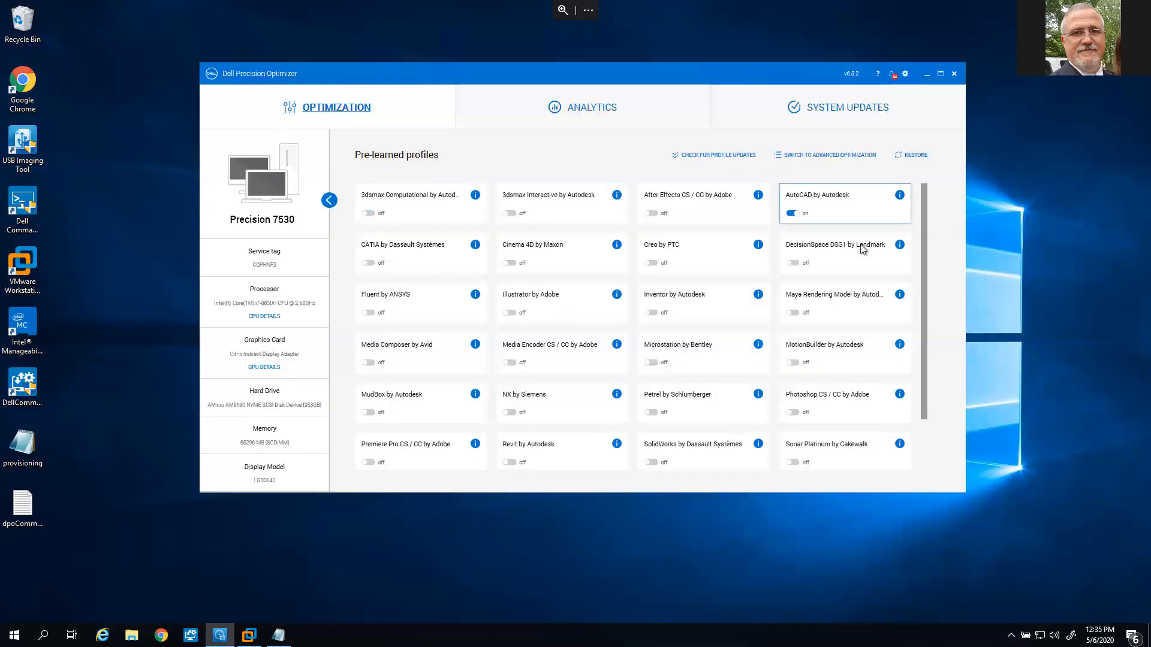
left_click(792, 214)
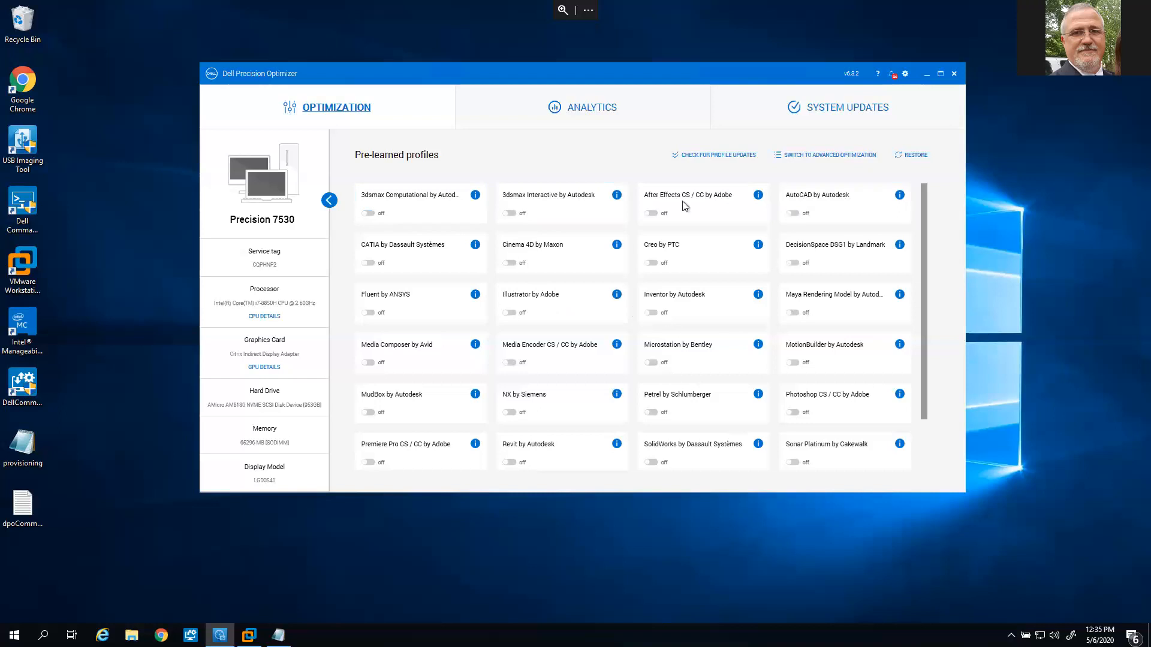
Check for profile updates, and switch from the pre-learned profiles to advanced optimization
left_click(701, 156)
left_click(835, 155)
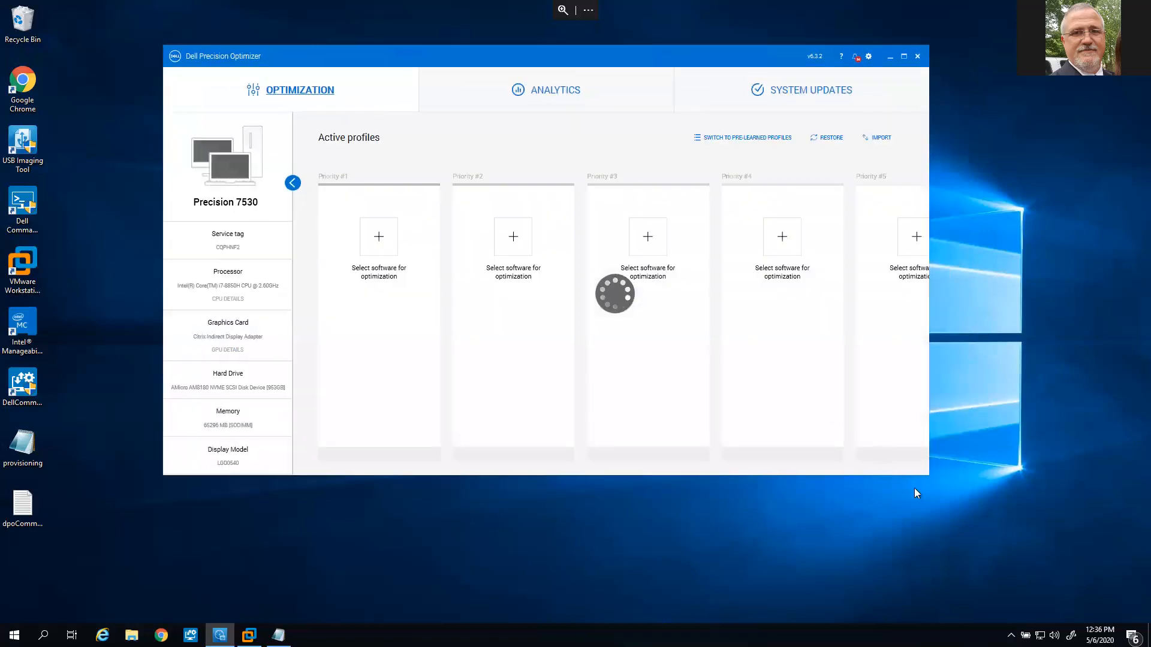
left_click_drag(928, 473, 987, 509)
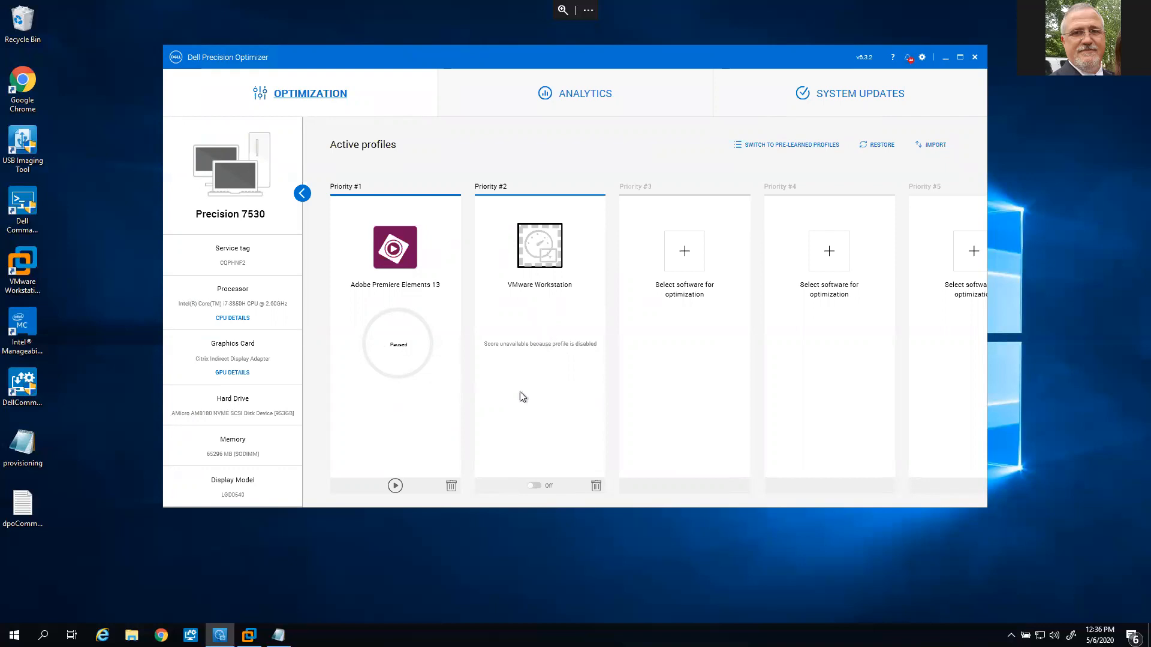
Enable the VMware Workstation profile and export it to the Desktop as a DPO profile named Vmware
left_click(534, 486)
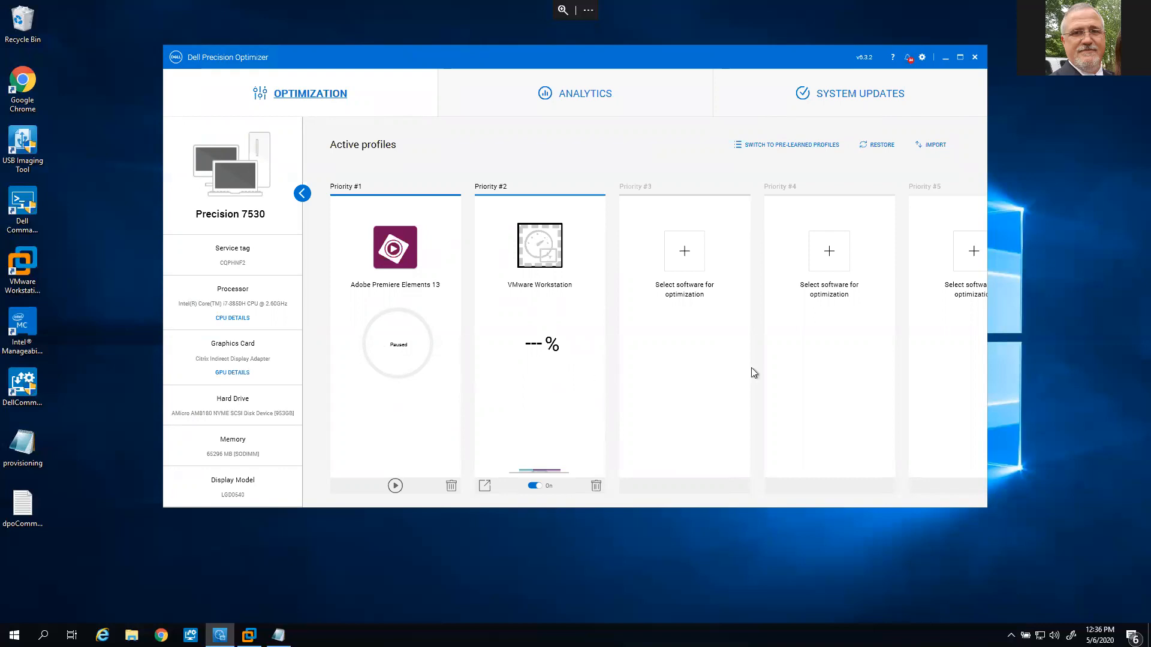
left_click(485, 487)
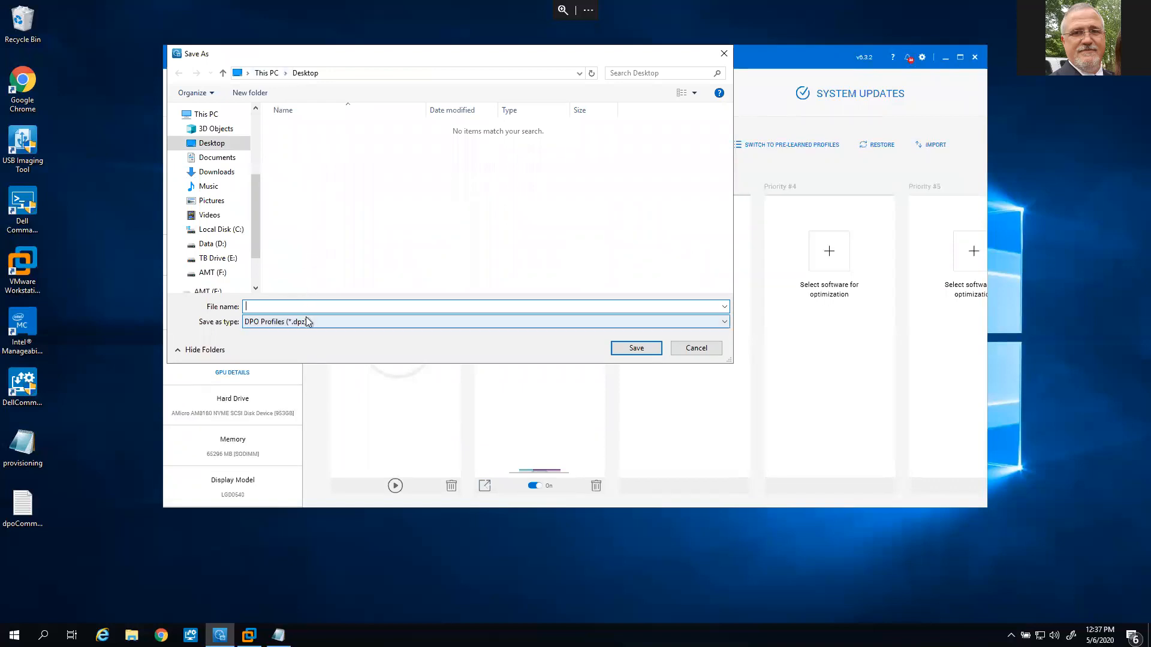
type("V")
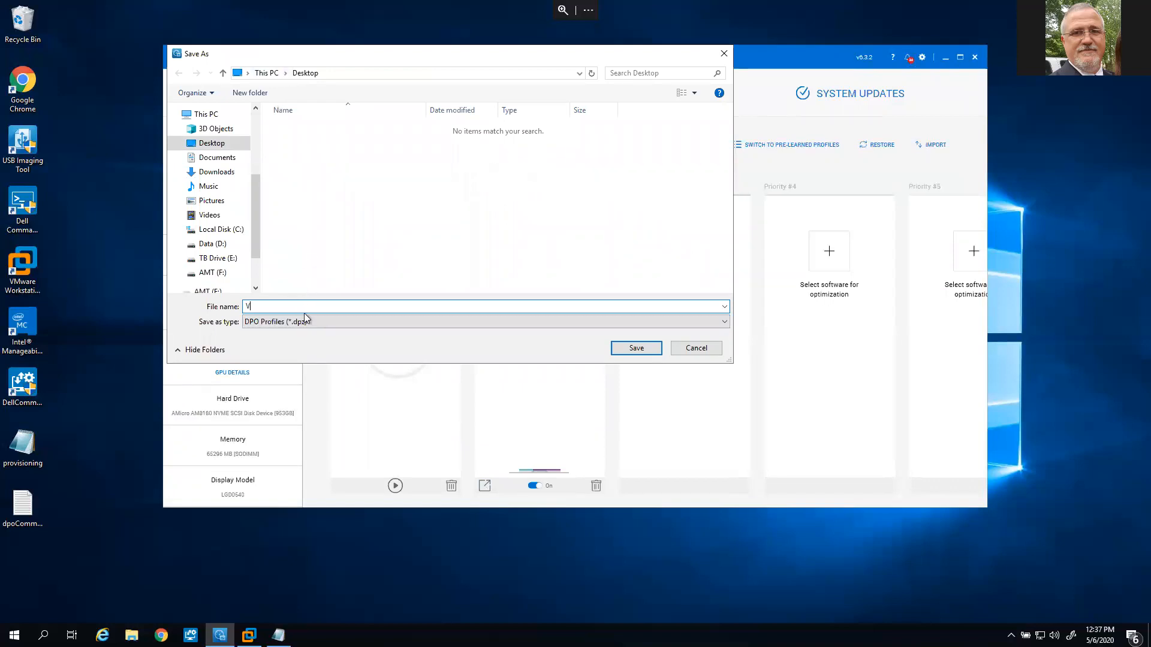
type("mware")
left_click(638, 347)
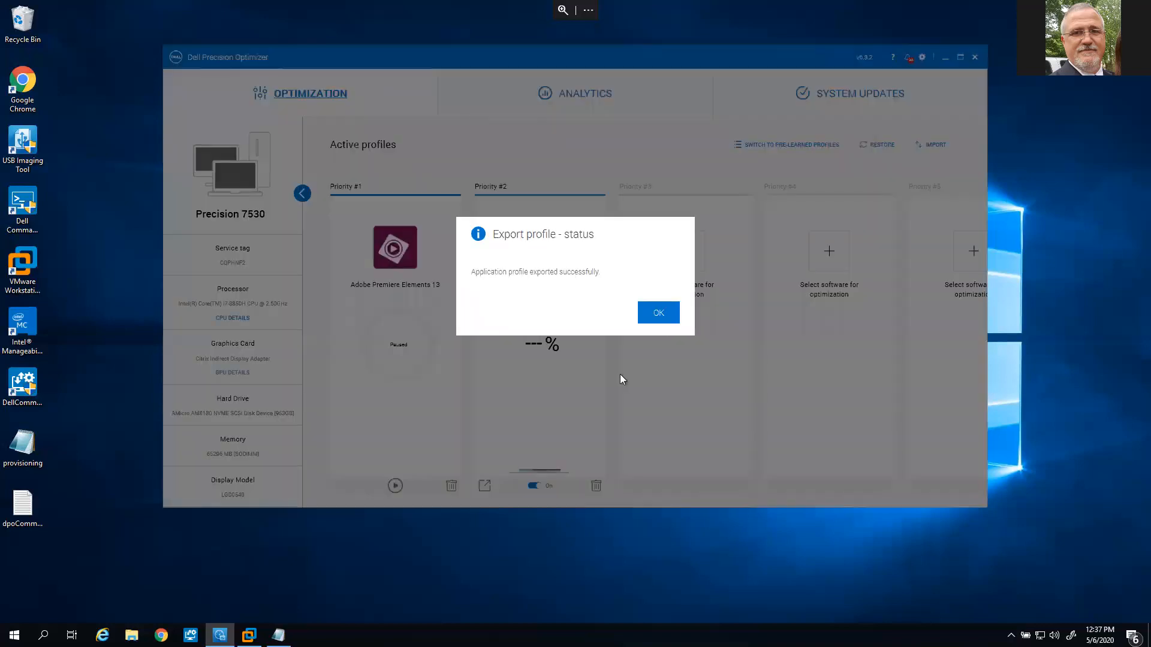
left_click(653, 318)
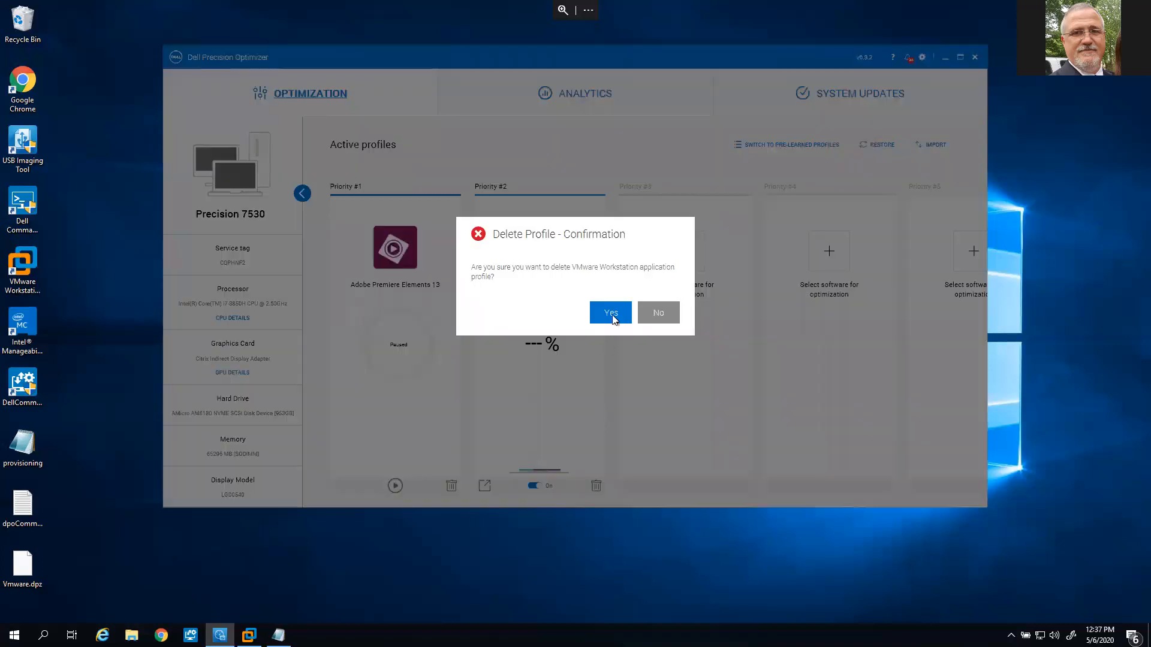
Delete the VMware Workstation application profile from the active profiles
left_click(611, 312)
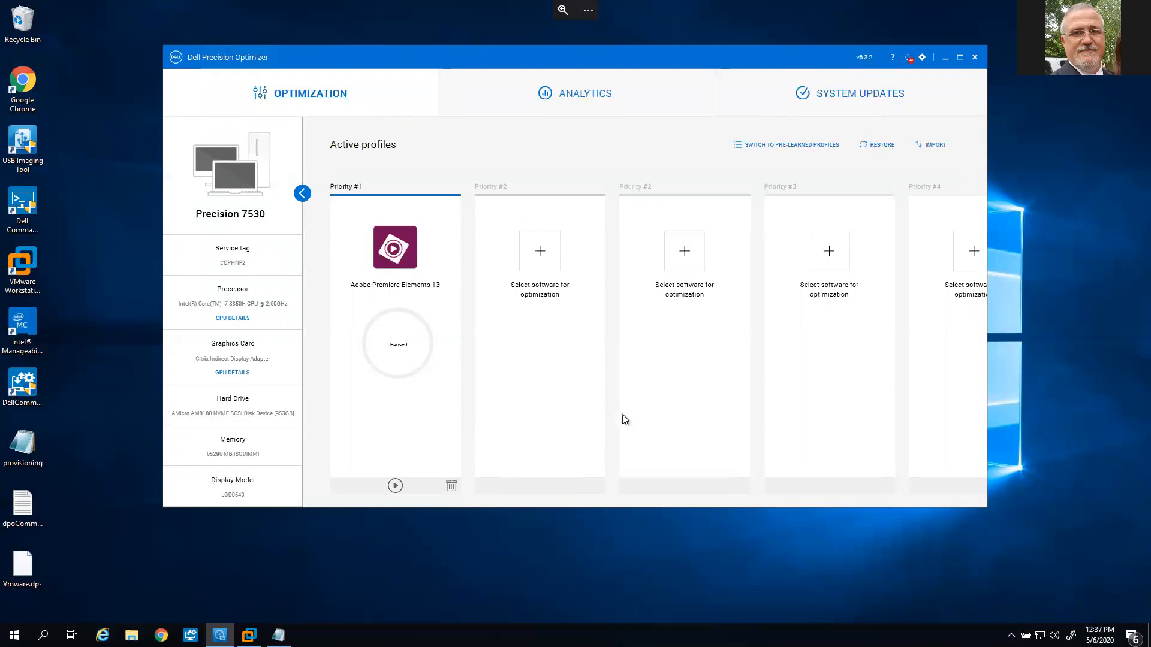
Import the Vmware.dpz profile from the Desktop and turn on the VMware Workstation profile, closing the optimizer window when done
left_click(940, 151)
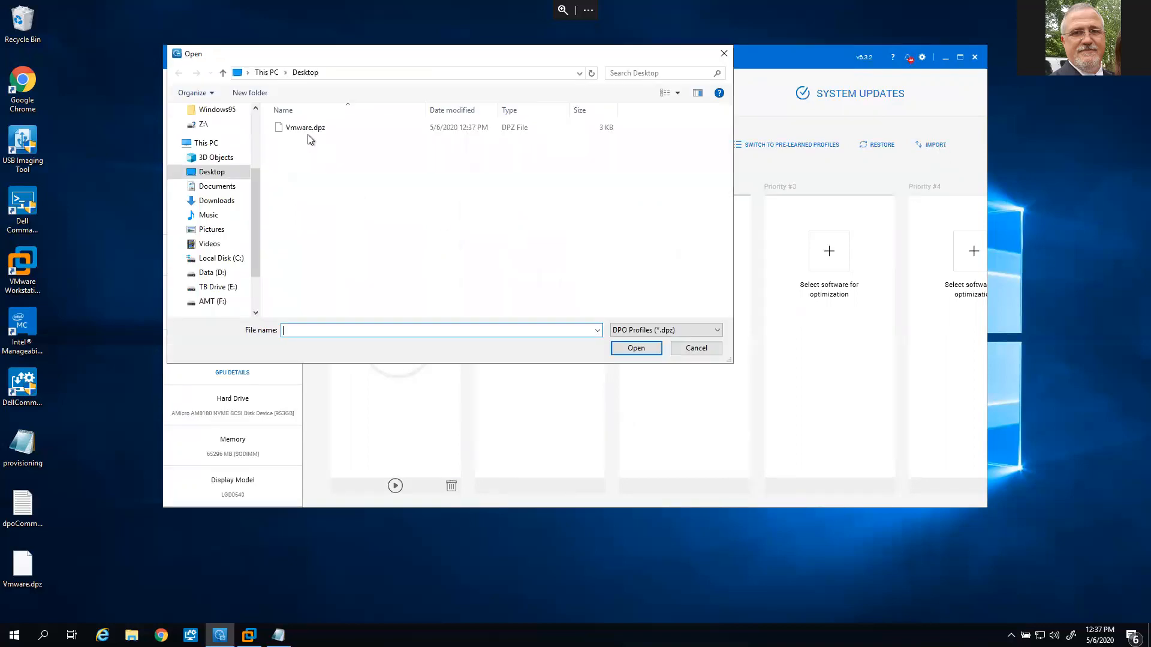
left_click(308, 130)
left_click(648, 353)
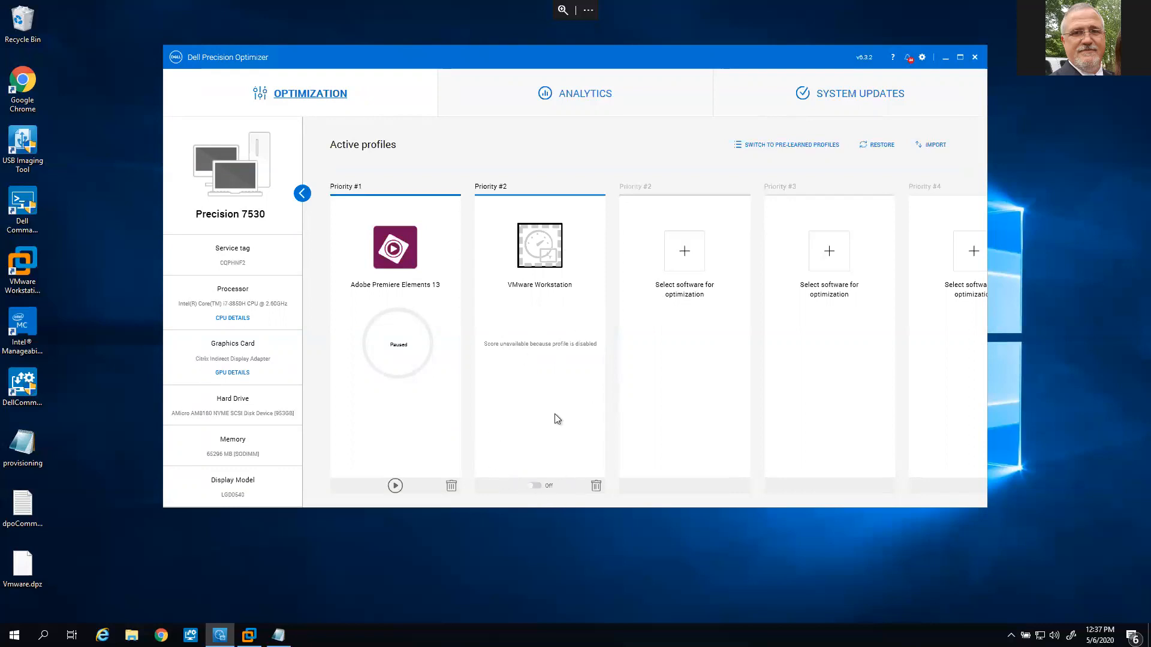
left_click(540, 491)
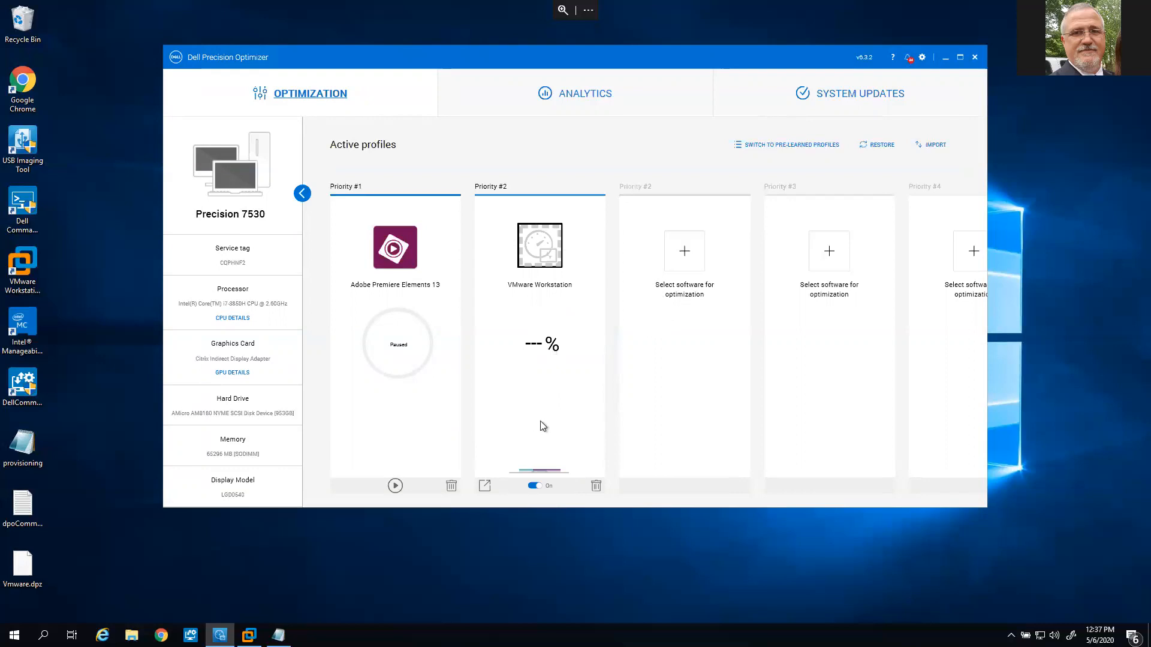
left_click_drag(724, 58, 786, 58)
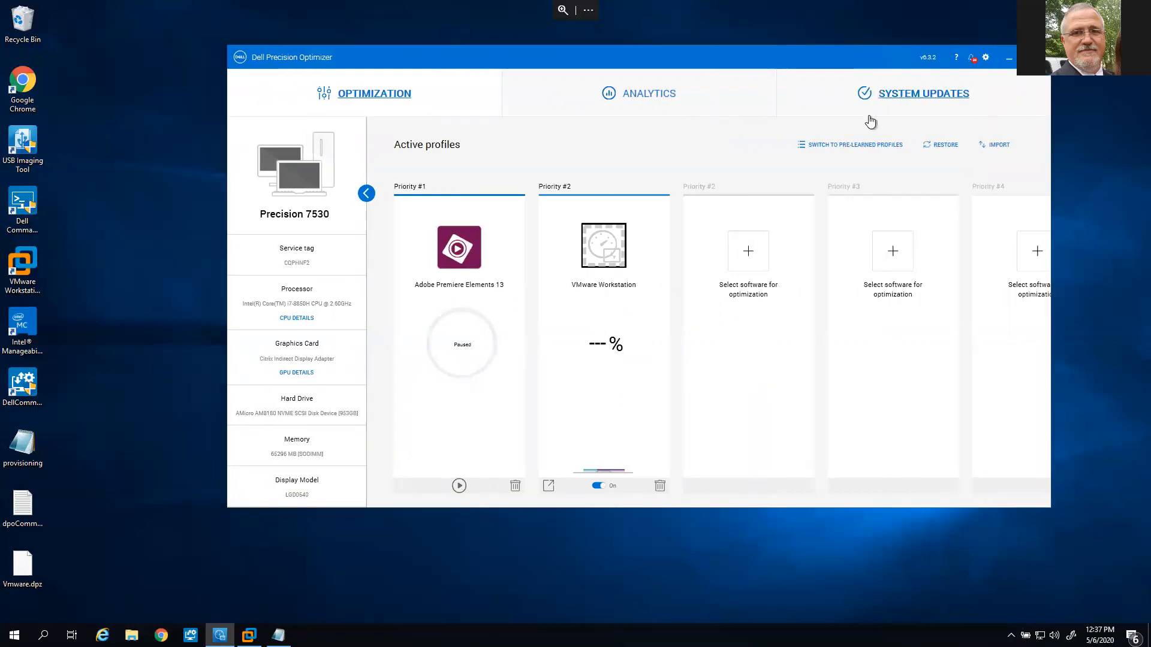
left_click(1036, 58)
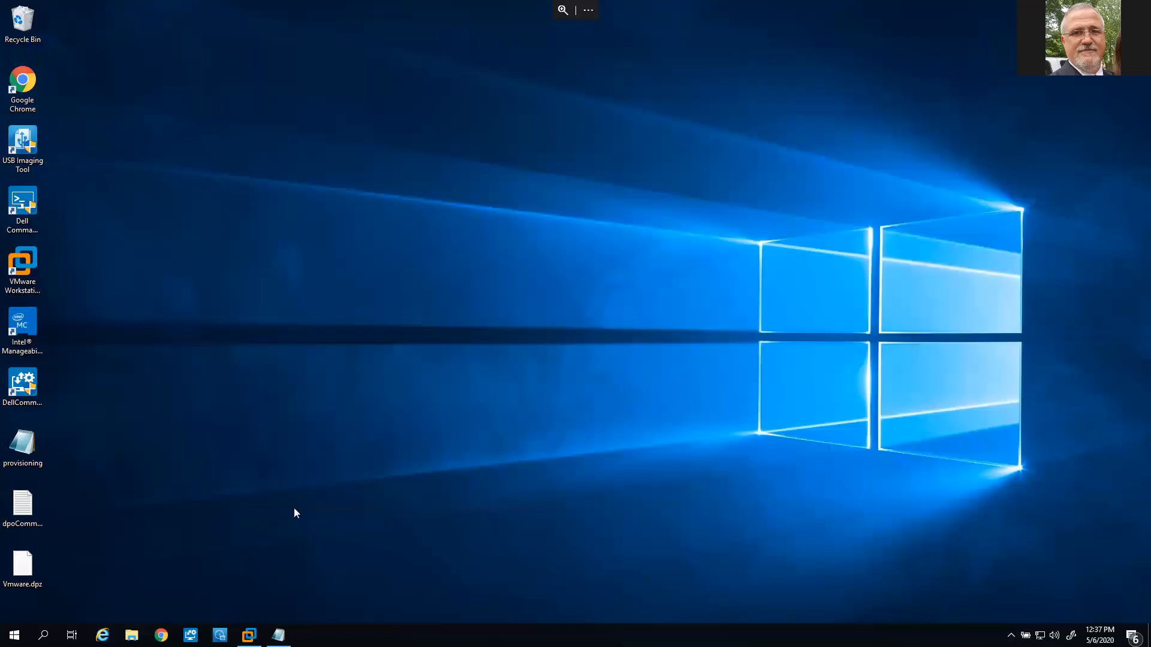
left_click(14, 635)
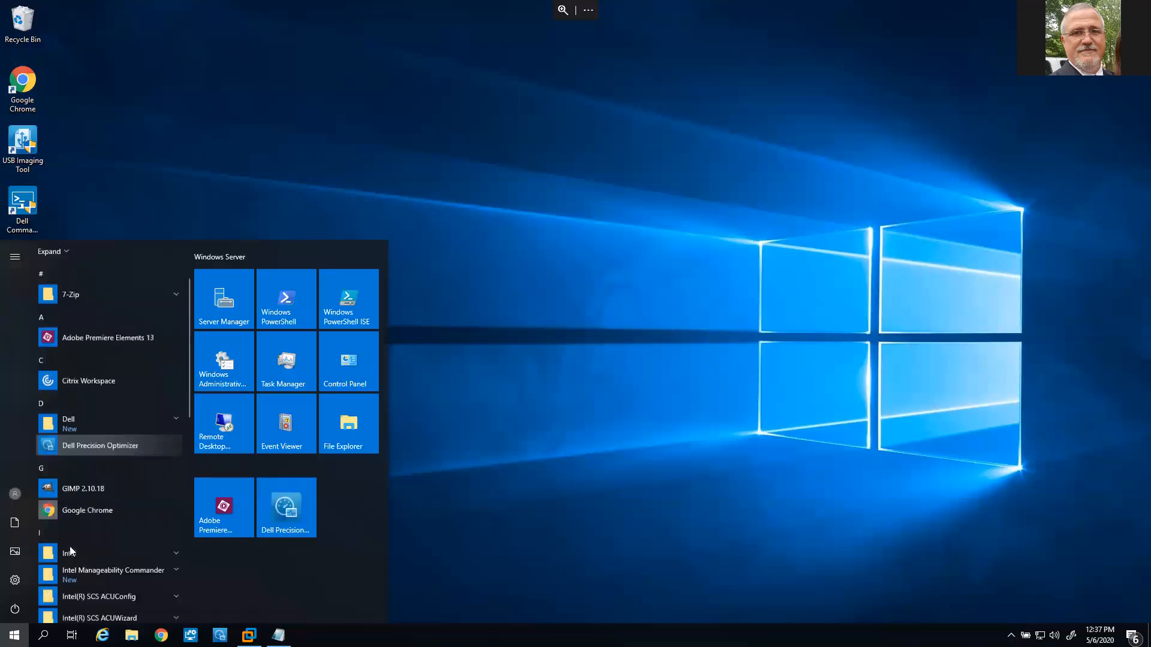
scroll(70, 551, "down", 10)
left_click(107, 560)
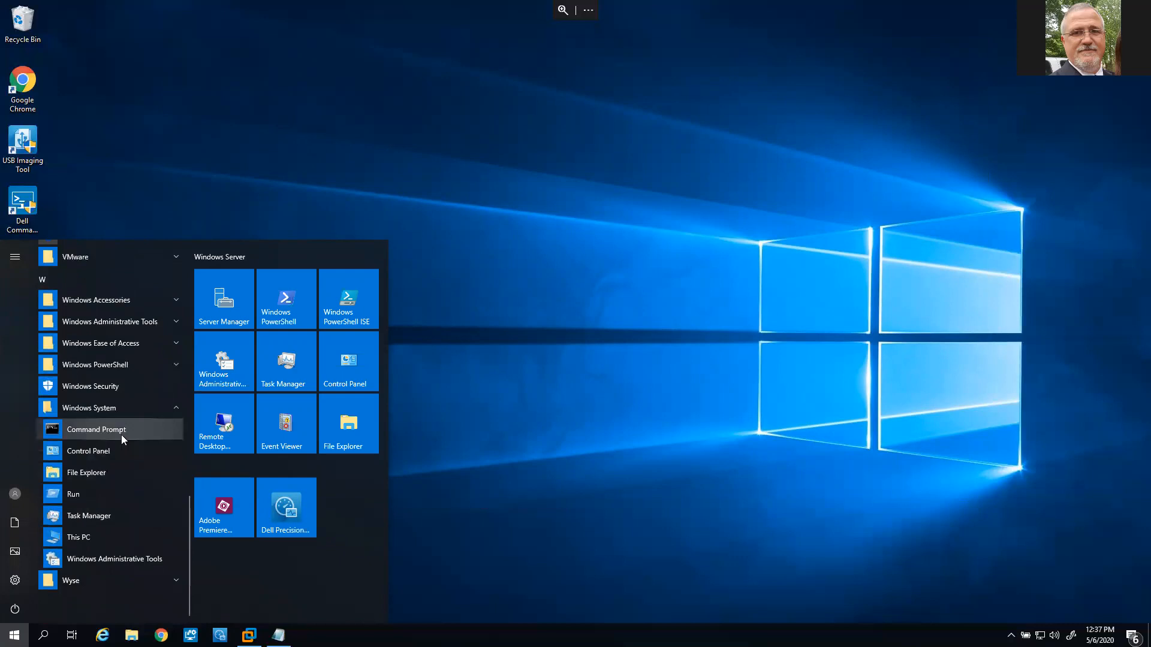
left_click(96, 430)
left_click(686, 118)
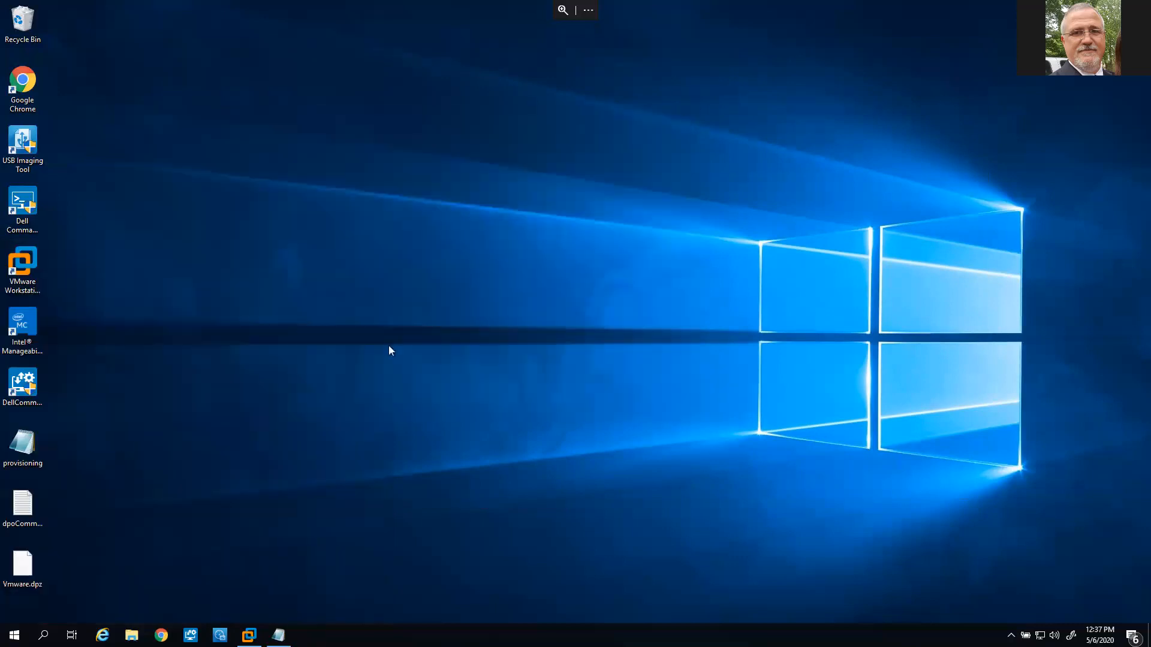
Open Command Prompt as administrator
left_click(14, 635)
scroll(182, 469, "down", 10)
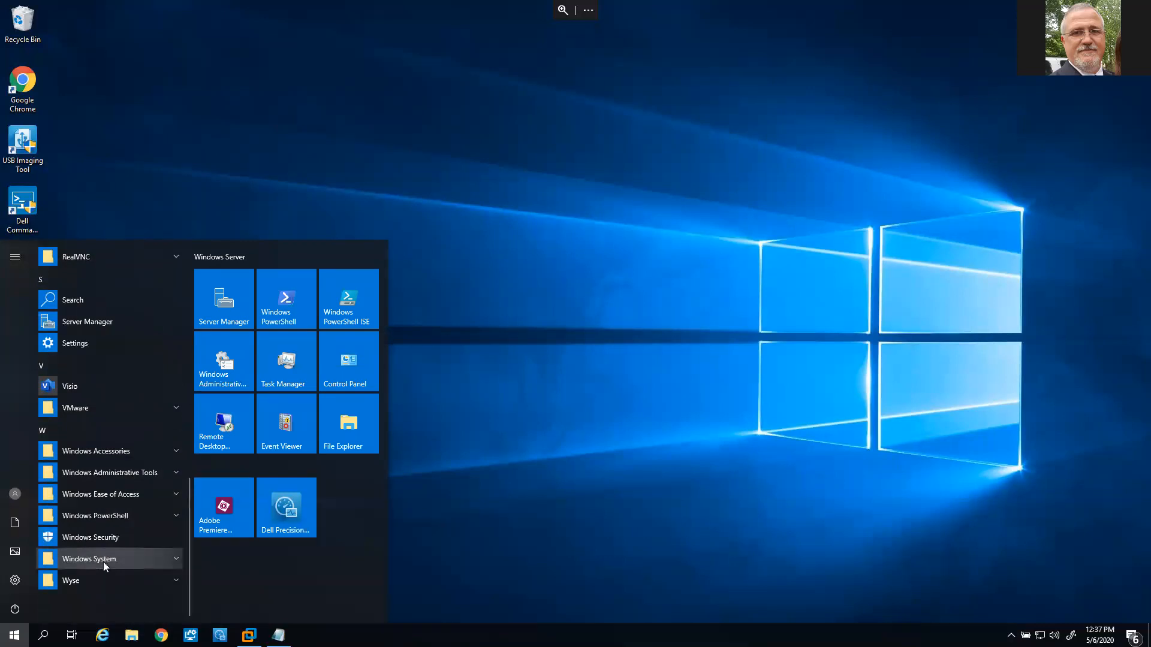
left_click(103, 562)
right_click(103, 581)
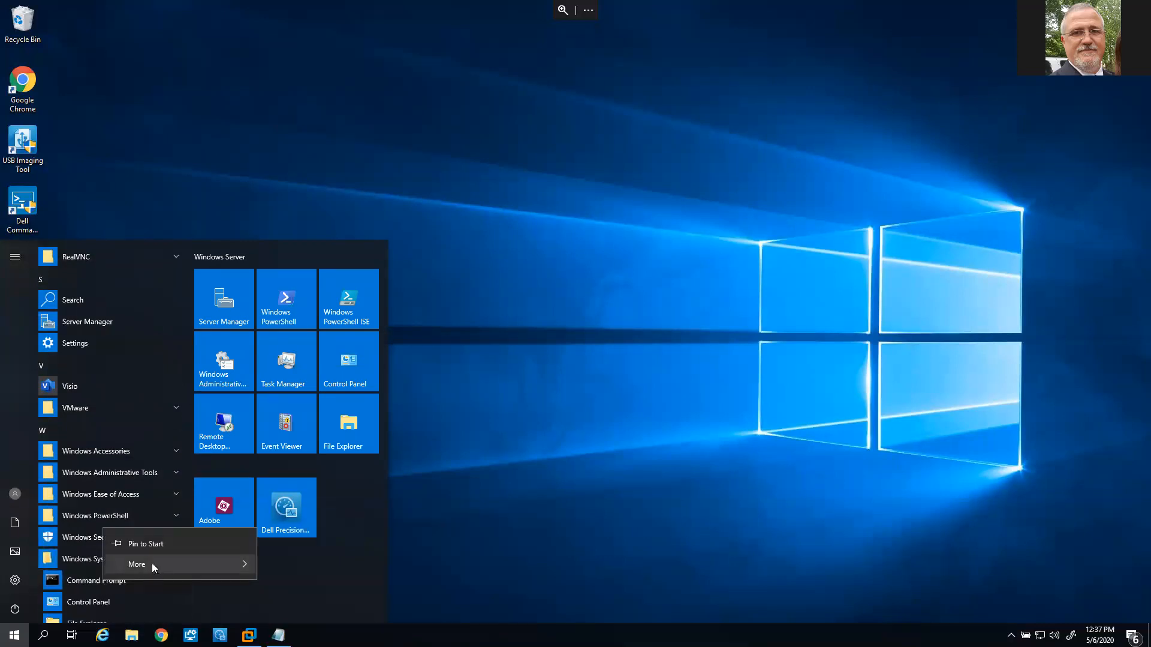
mouse_move(151, 563)
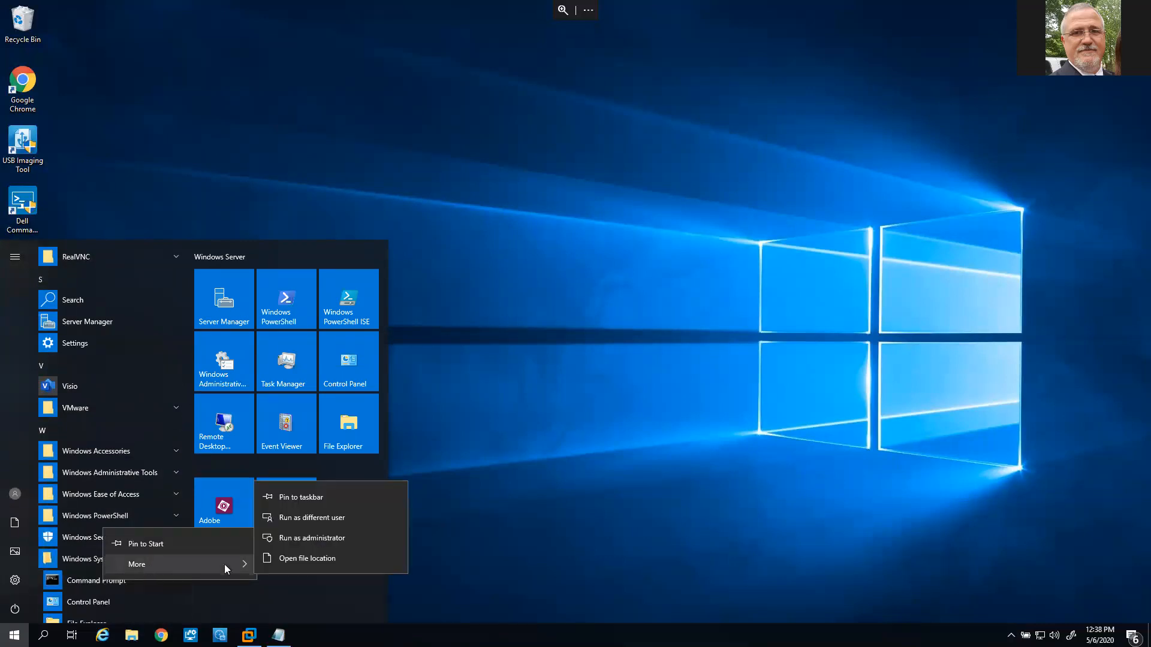
left_click(344, 537)
left_click(520, 395)
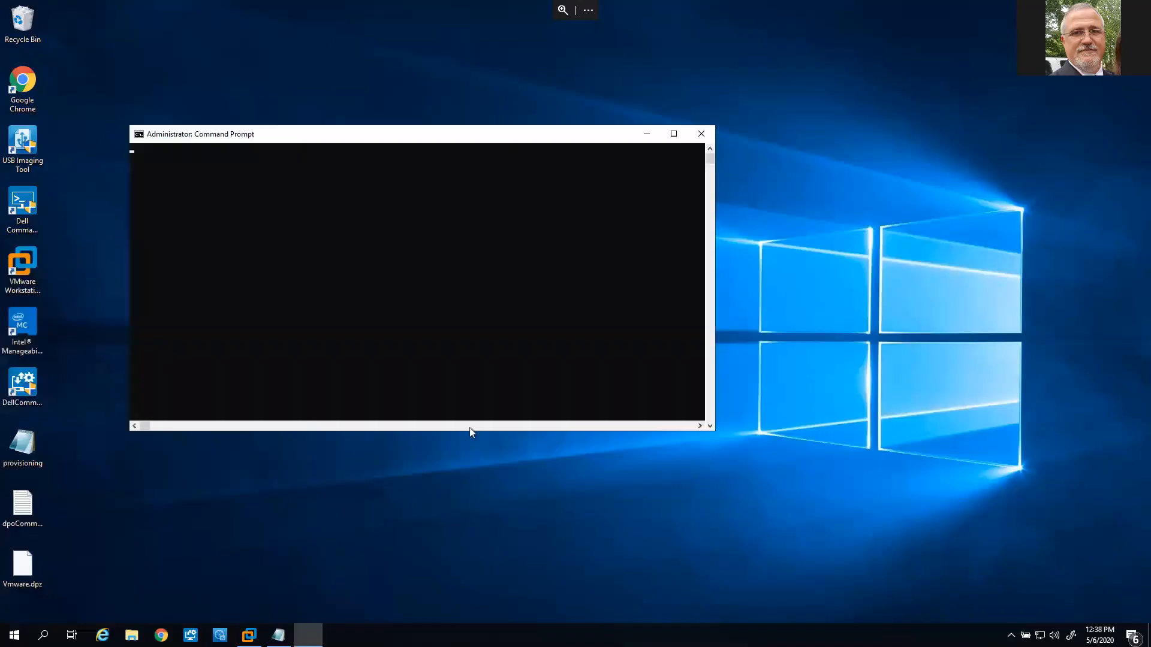
Change the Command Prompt's working directory to C:\Program Files\dell\PPO
left_click(313, 233)
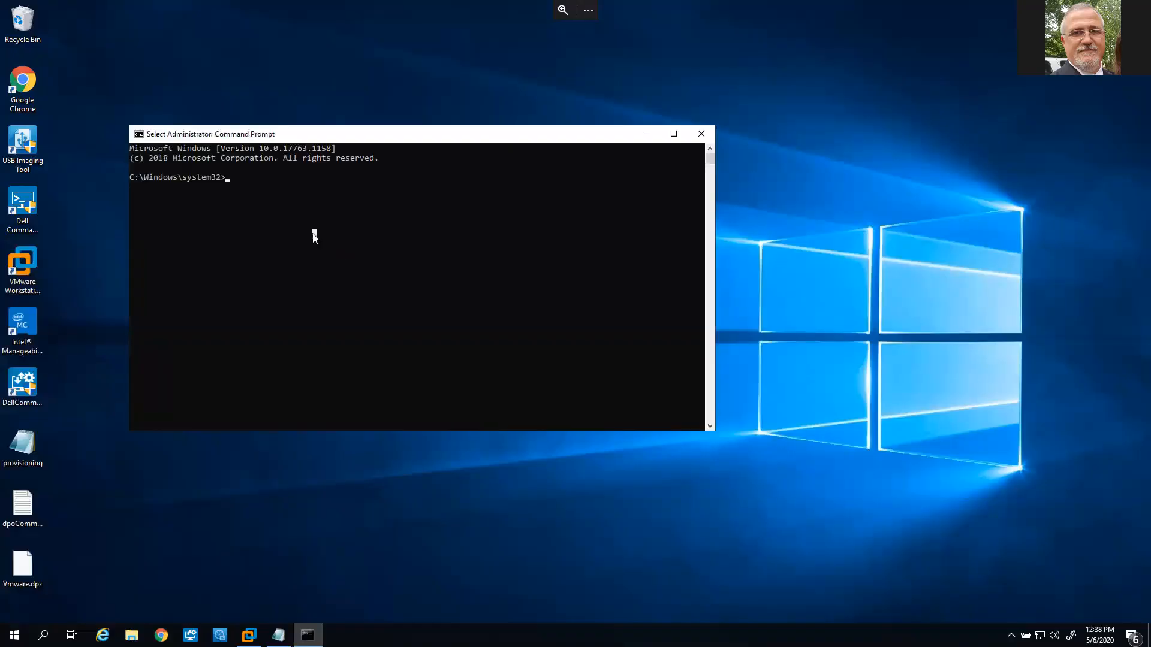
type("cd\\")
key("Return")
type("cd pro")
key("Tab")
type("\\de")
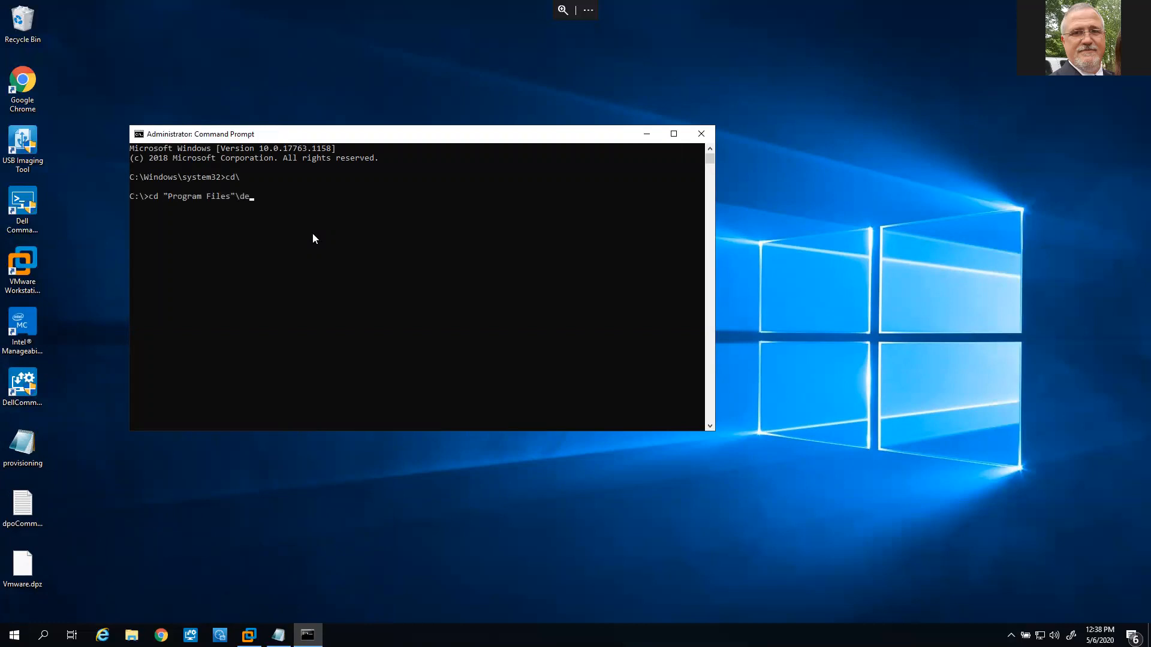
type("ll\\pp")
key("Tab")
key("Return")
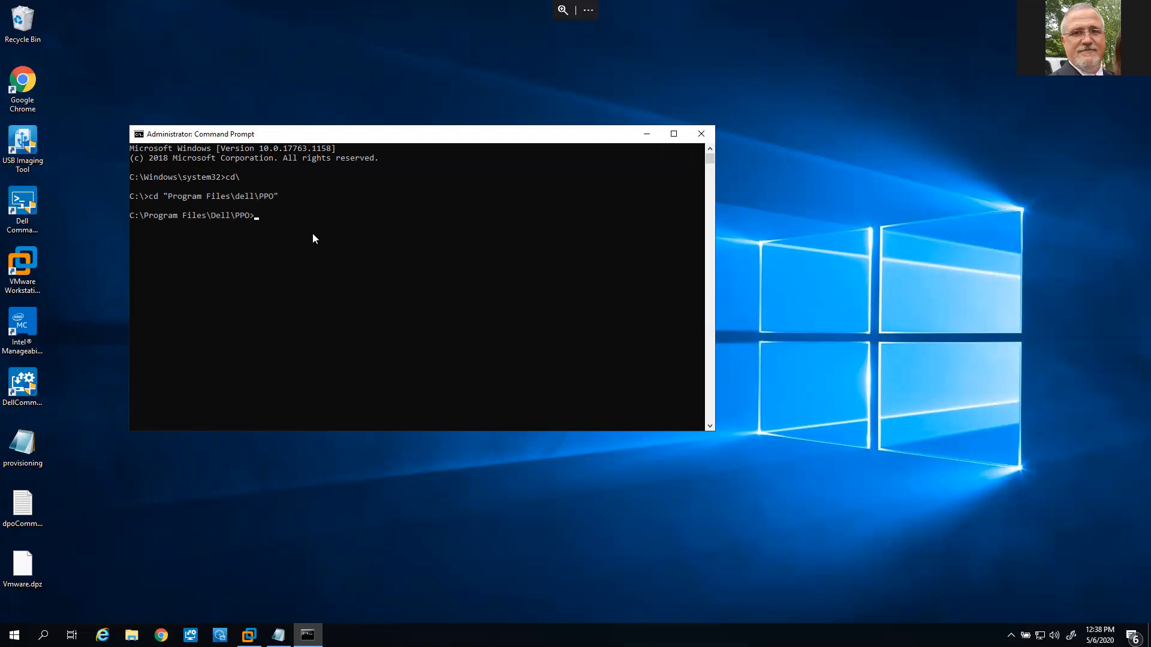
List the contents of the PPO directory and locate the dpoCmd.exe file
type("dir")
key("Return")
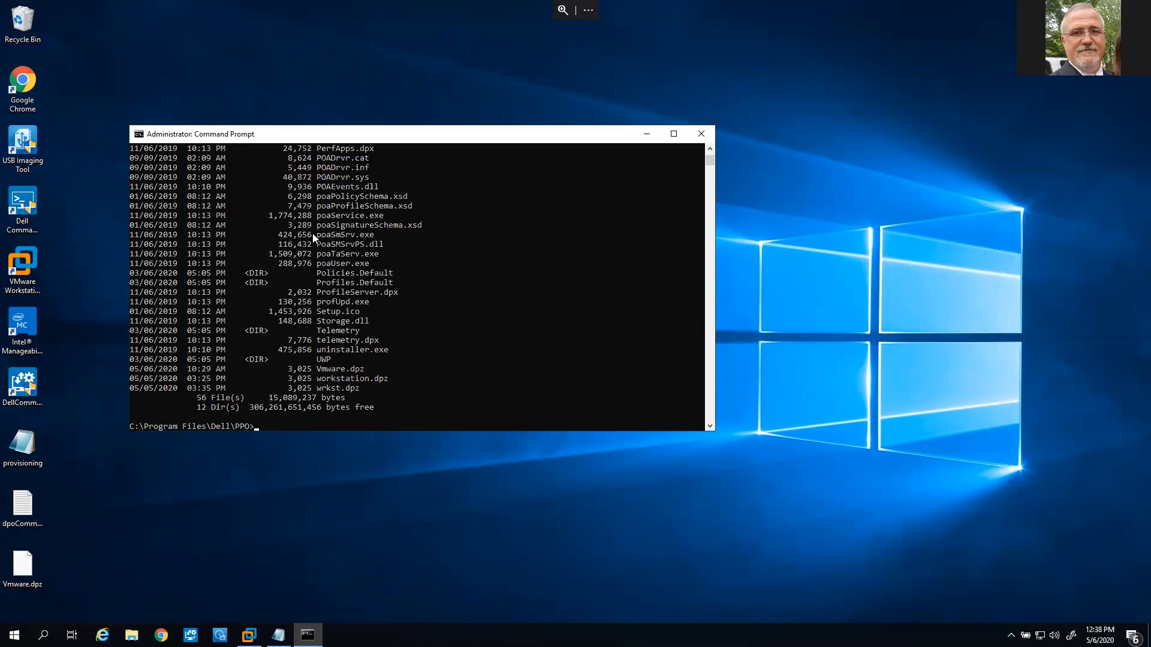
scroll(339, 286, "up", 8)
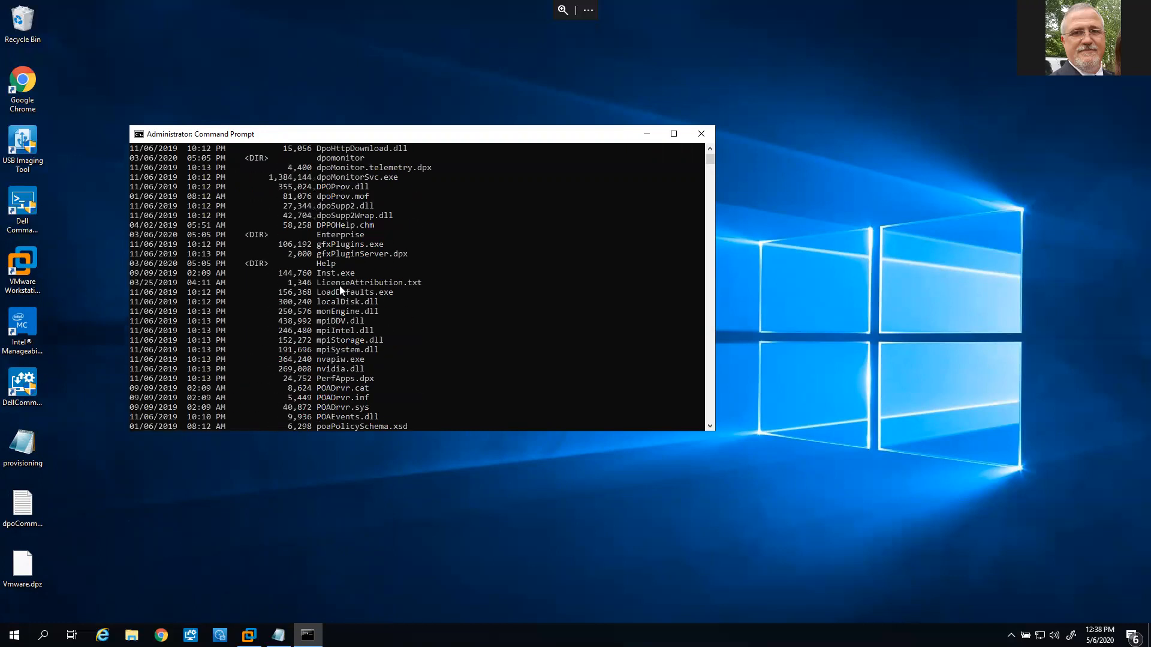
scroll(340, 290, "up", 2)
left_click_drag(364, 196, 317, 200)
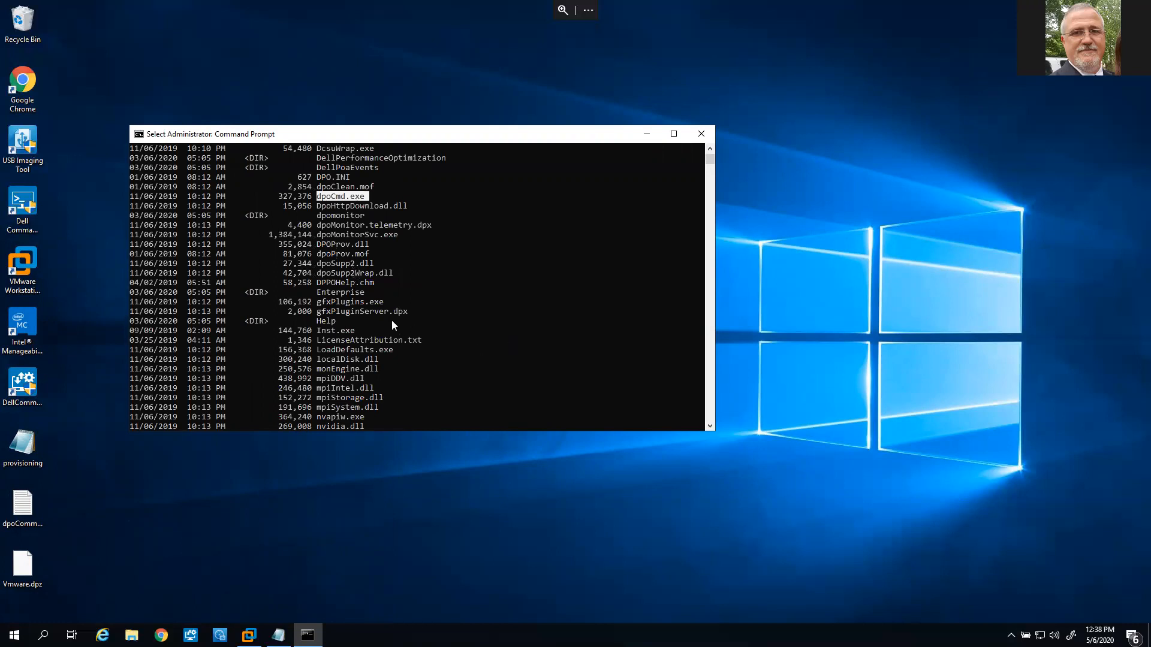
scroll(392, 320, "down", 18)
scroll(392, 322, "up", 4)
key("Escape")
Run dpoCmd.exe without arguments to show its usage, and widen the Command Prompt window on both sides
type("dpocmd")
key("Tab")
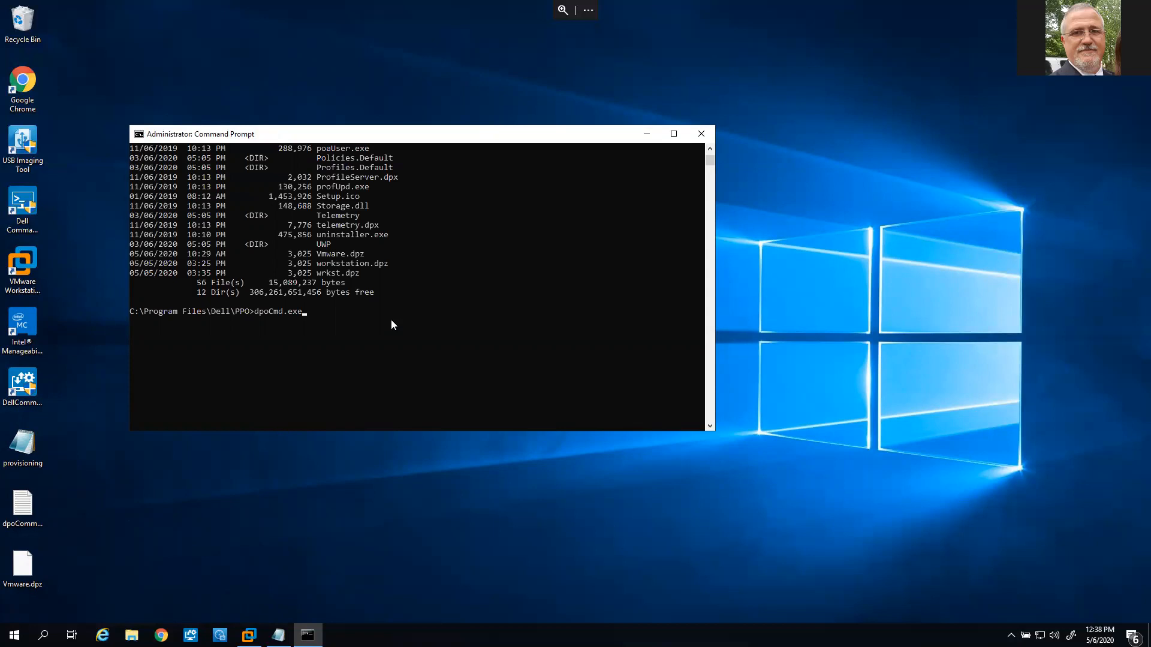
key("Return")
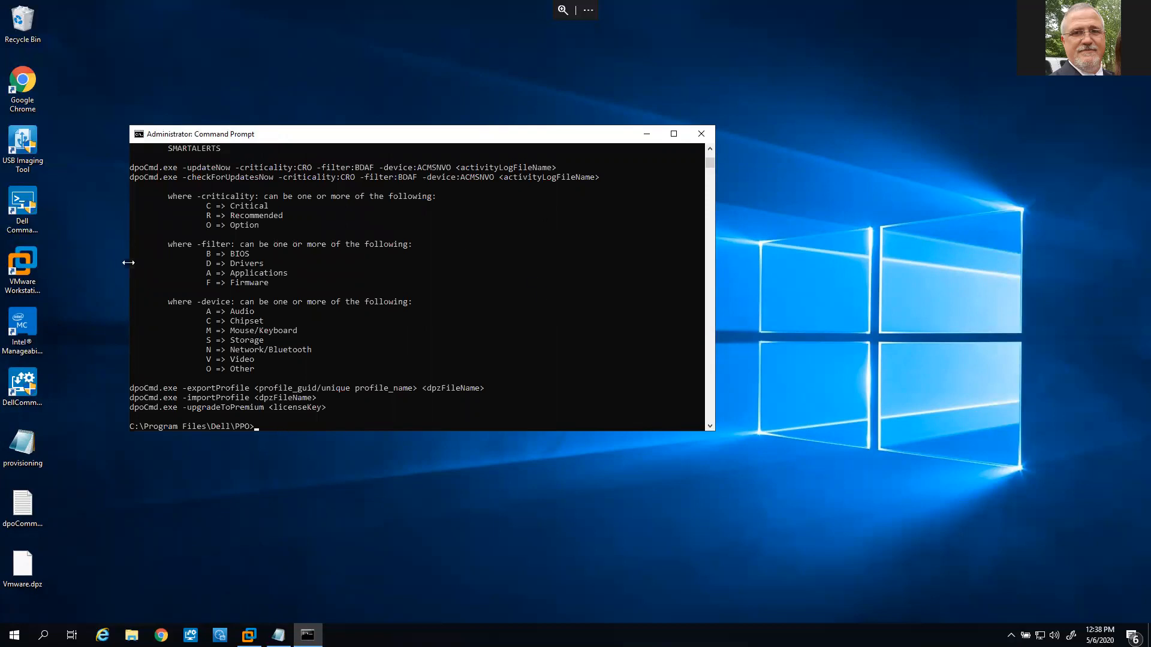
left_click_drag(130, 262, 68, 262)
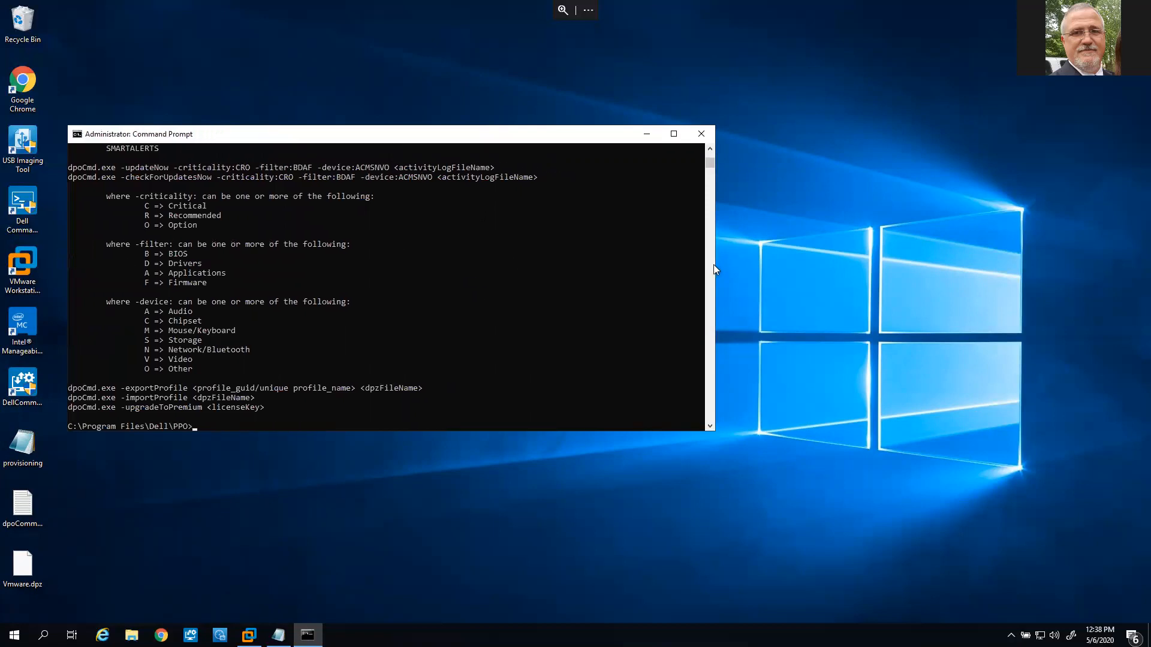
left_click_drag(714, 266, 843, 271)
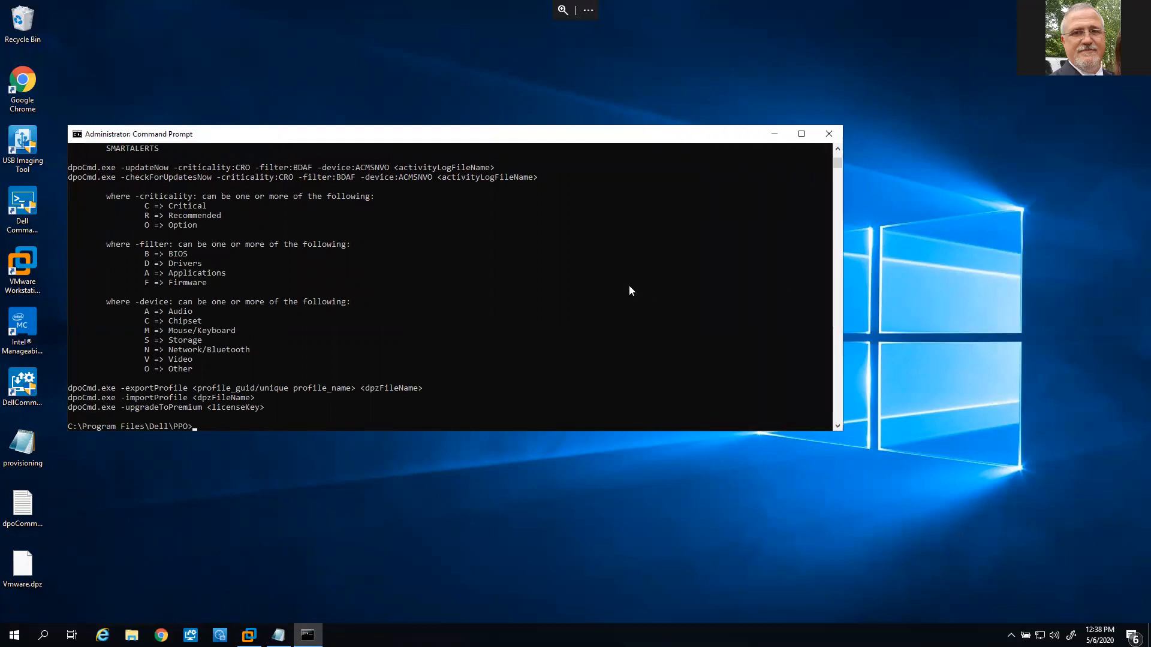
Review the dpoCmd.exe usage text for the profile, report and feature options, highlighting the SYSUPD and PROFUPD features
scroll(629, 291, "up", 14)
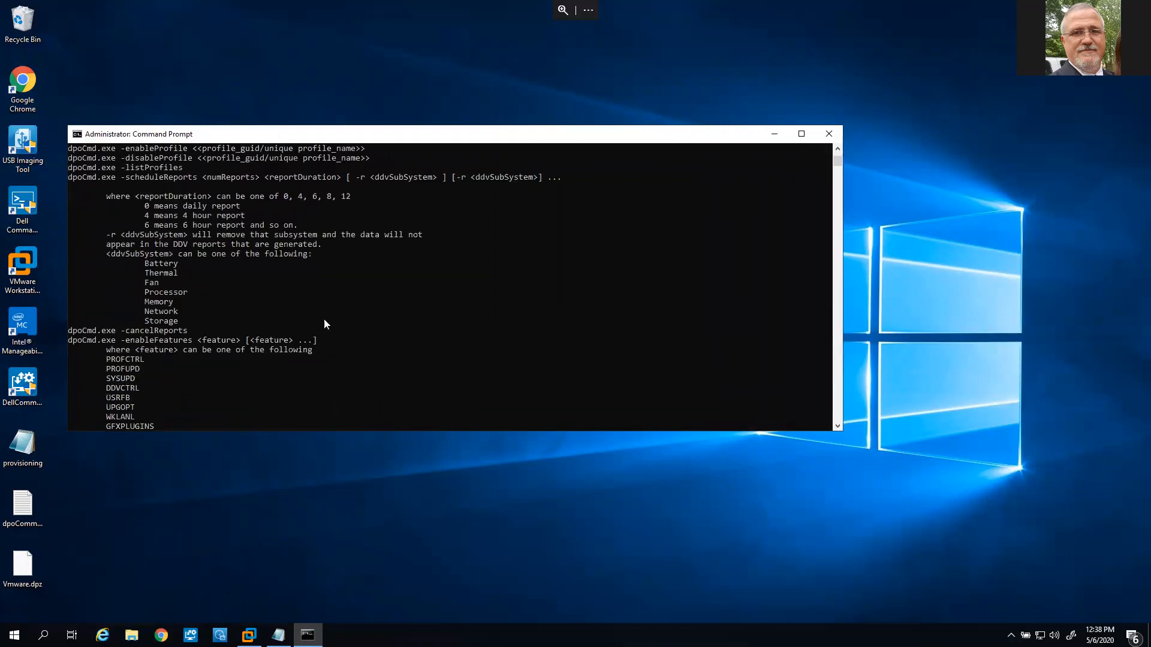
scroll(323, 322, "up", 4)
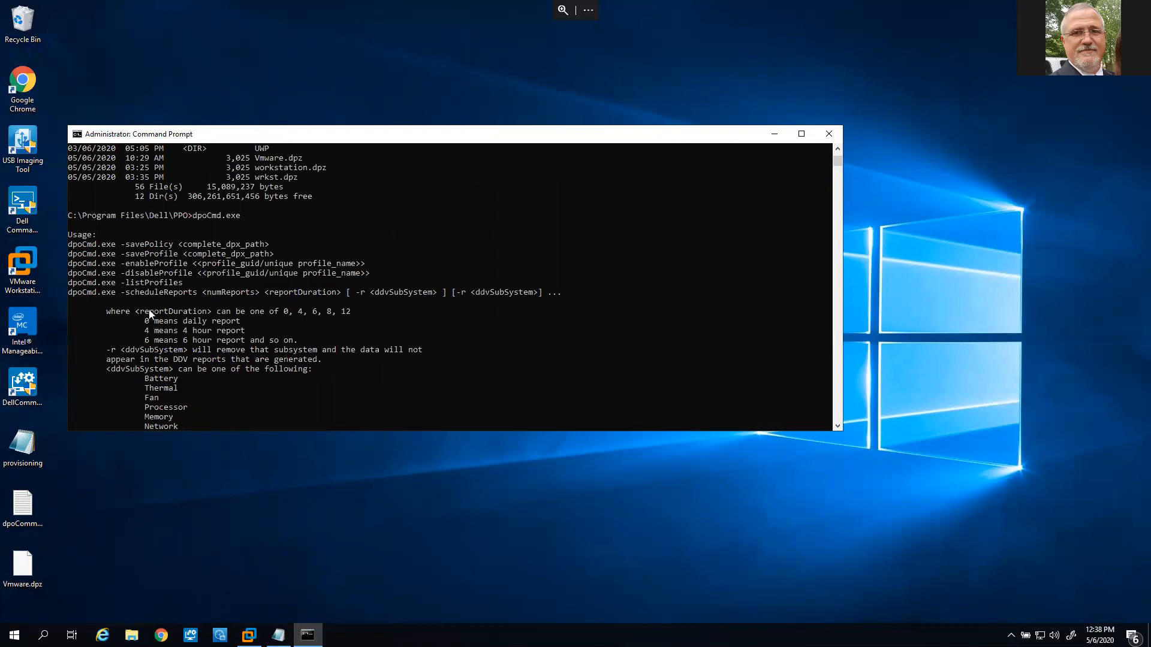
scroll(146, 321, "down", 2)
scroll(147, 325, "down", 2)
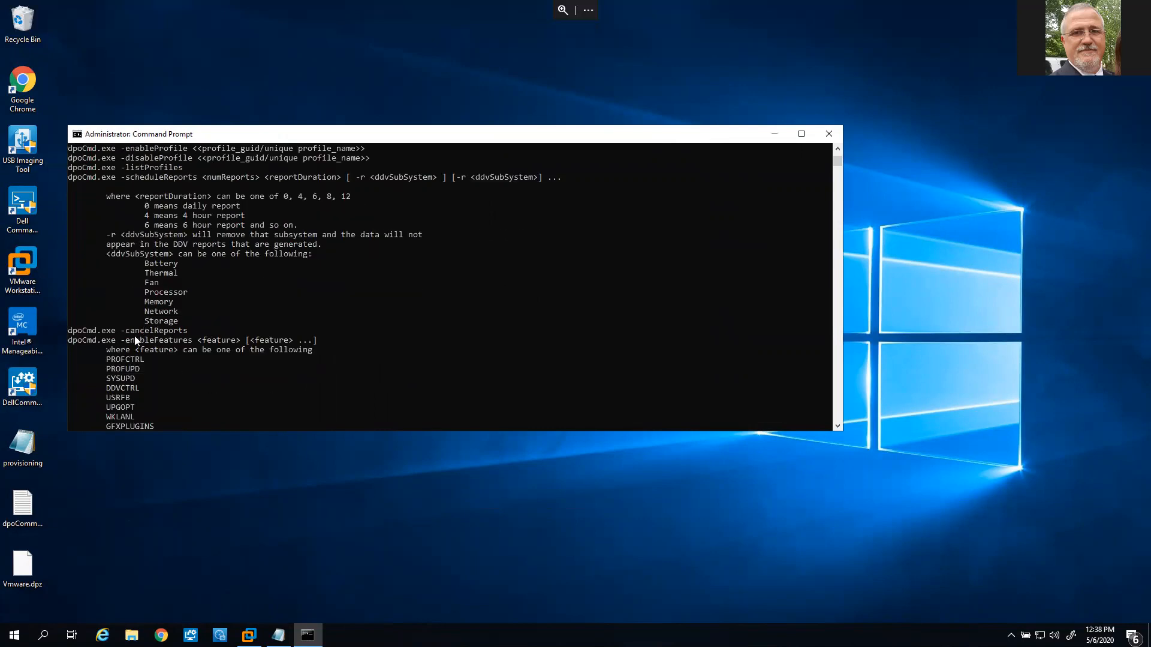
scroll(155, 361, "down", 2)
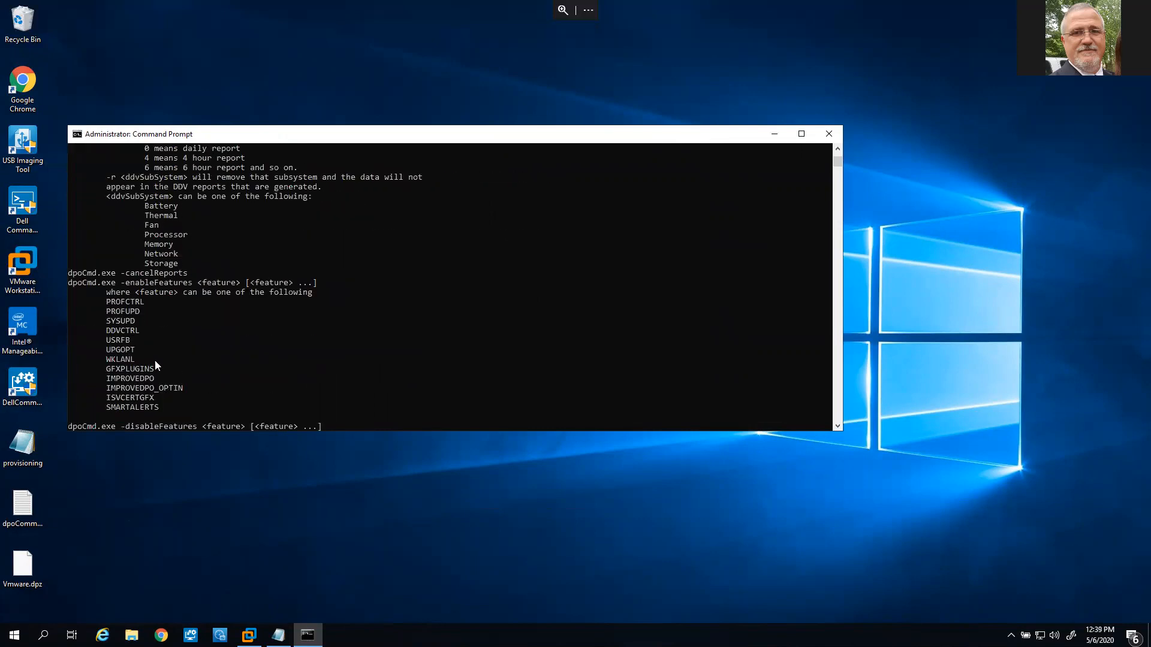
double_click(133, 324)
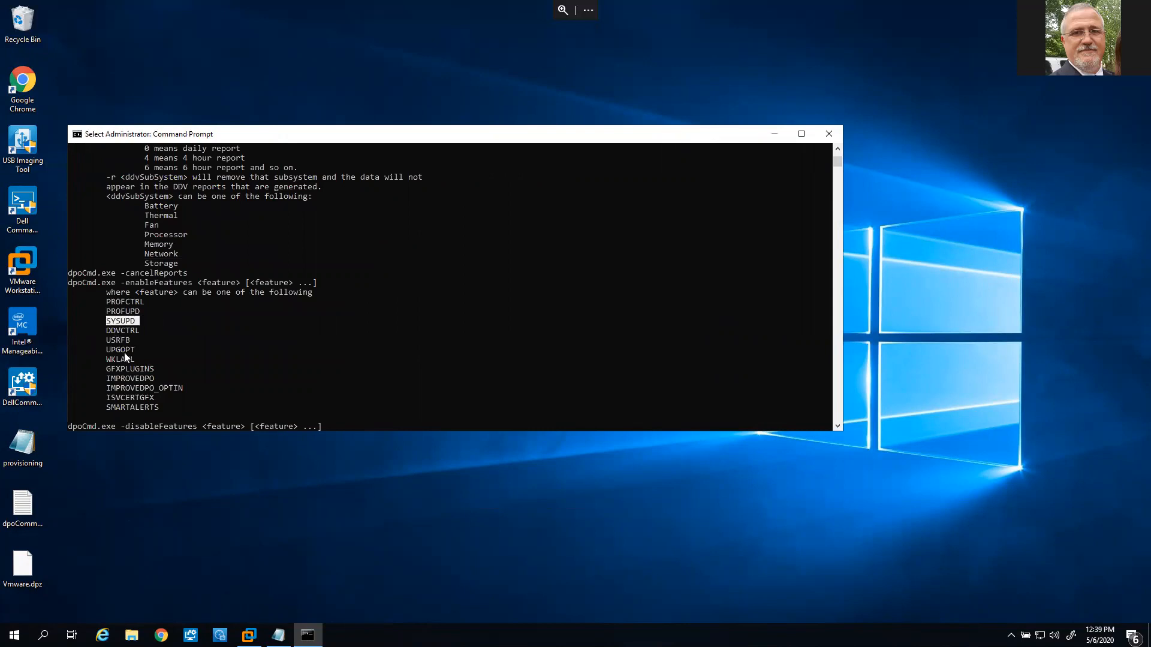
double_click(130, 311)
scroll(173, 340, "down", 4)
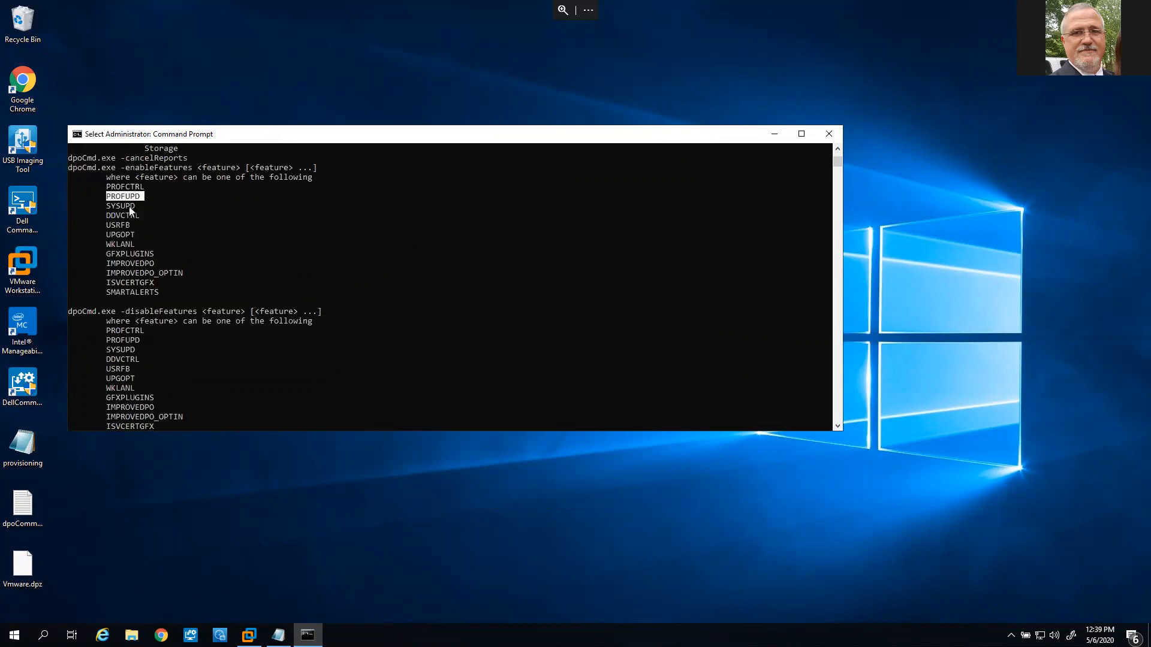
scroll(150, 389, "down", 2)
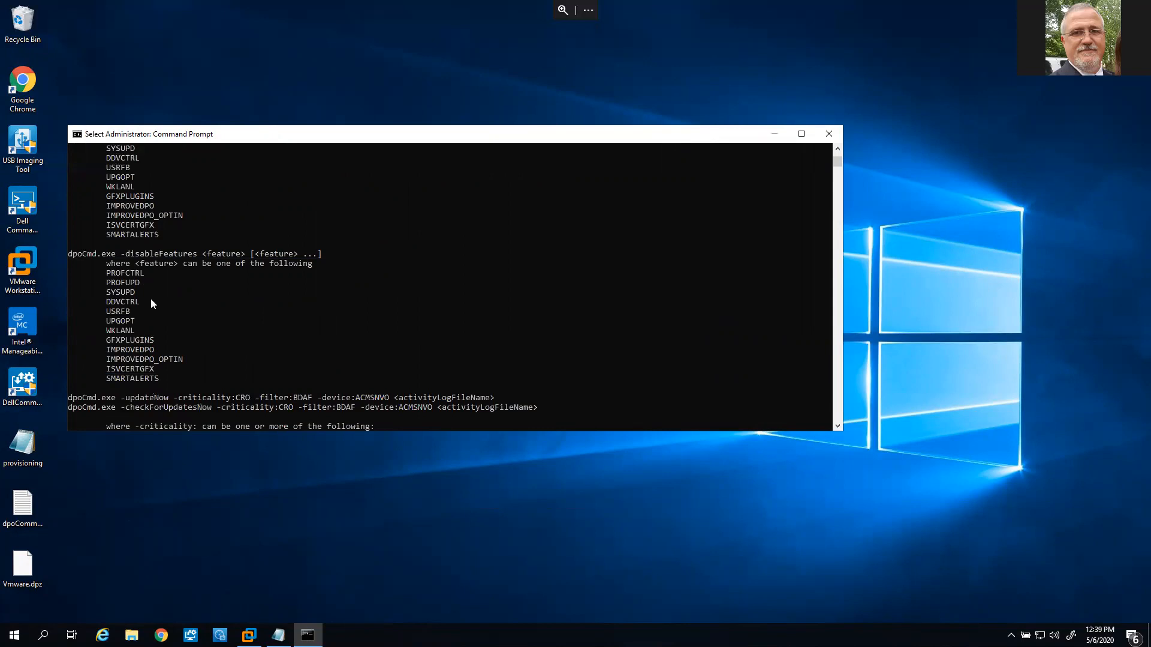
scroll(151, 303, "up", 2)
scroll(152, 303, "down", 6)
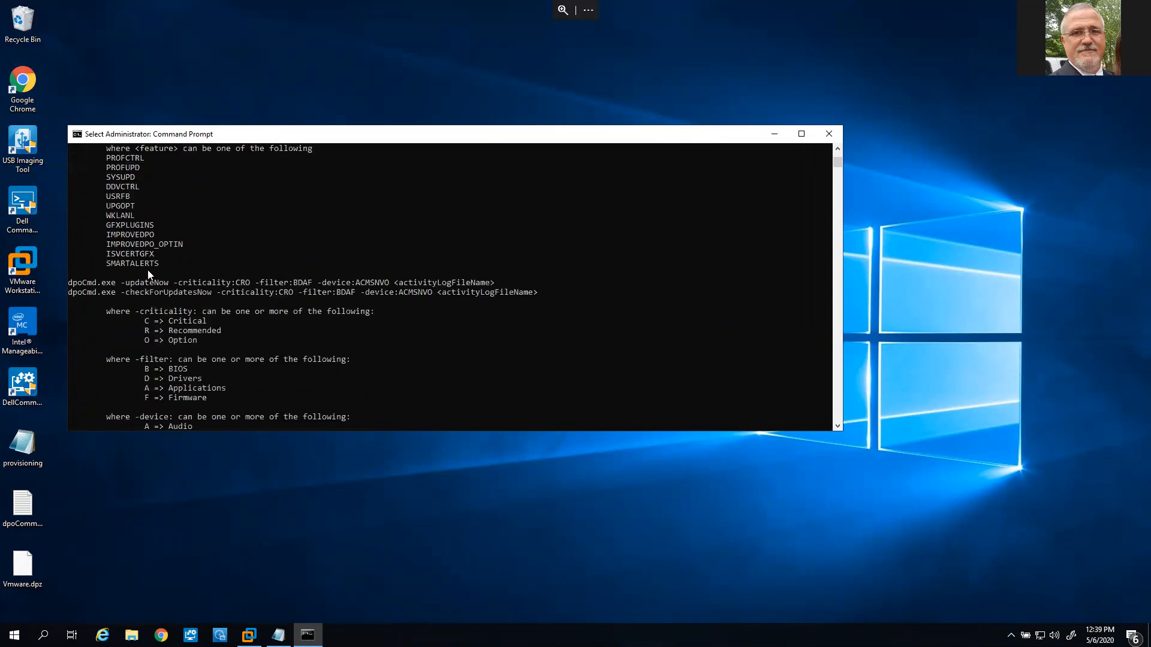
Highlight the -updateNow option and review its criticality, filter and device parameters along with the profile export and import syntax
left_click_drag(130, 284, 169, 286)
left_click_drag(123, 284, 174, 288)
scroll(223, 302, "down", 2)
scroll(214, 259, "down", 2)
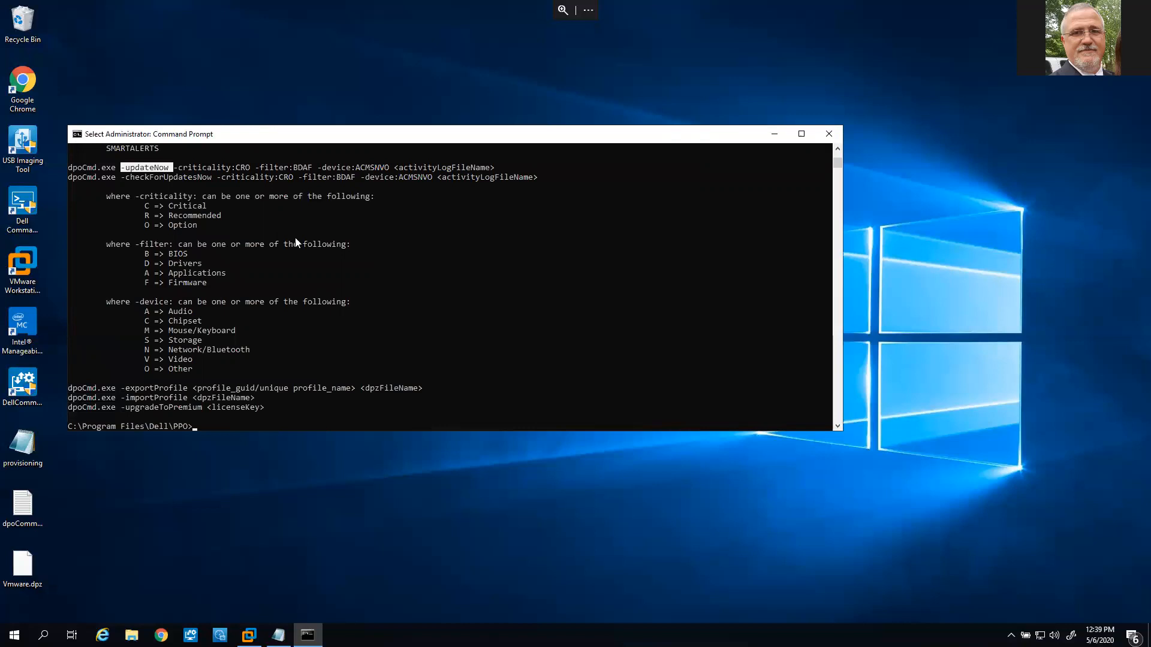
Enlarge the Command Prompt window, run dpoCmd.exe -listprofiles, and examine the VMware Workstation entry
left_click_drag(329, 138, 392, 87)
left_click_drag(746, 380, 739, 543)
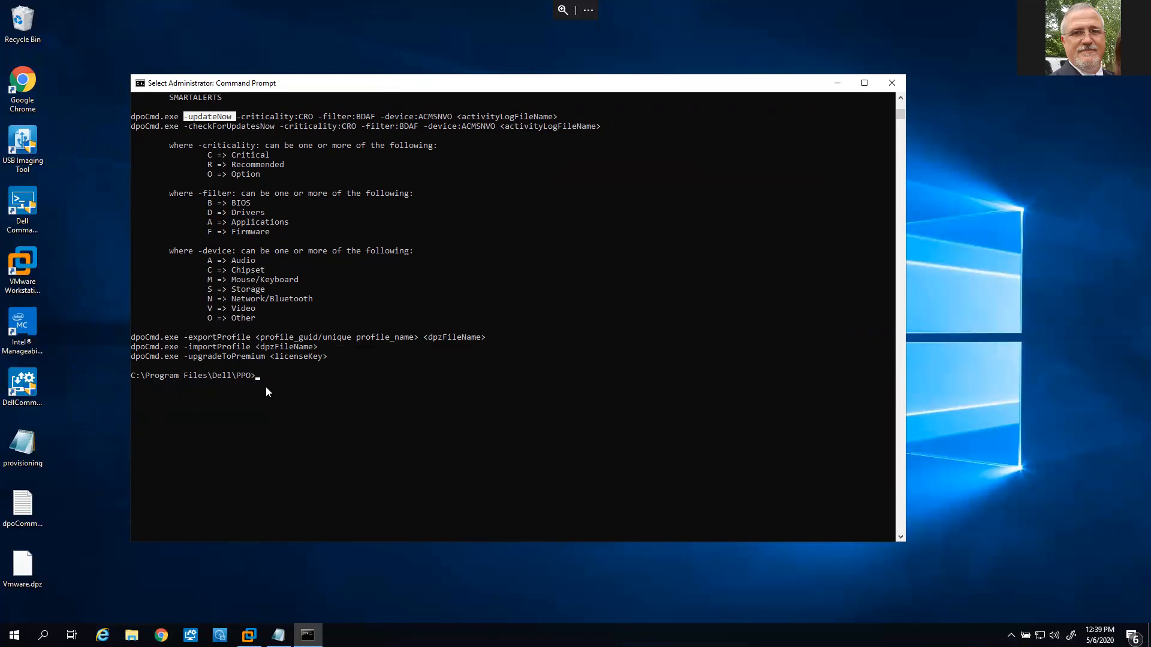
type("dpoCmd.exe")
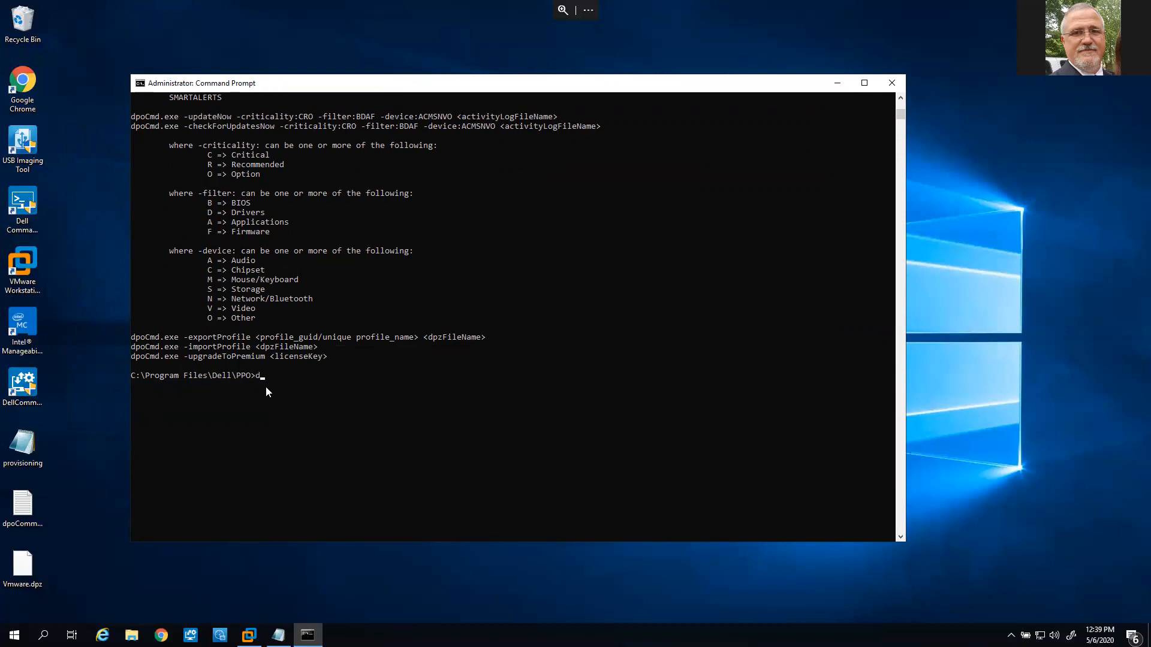
type(" -listprofiles")
key("Return")
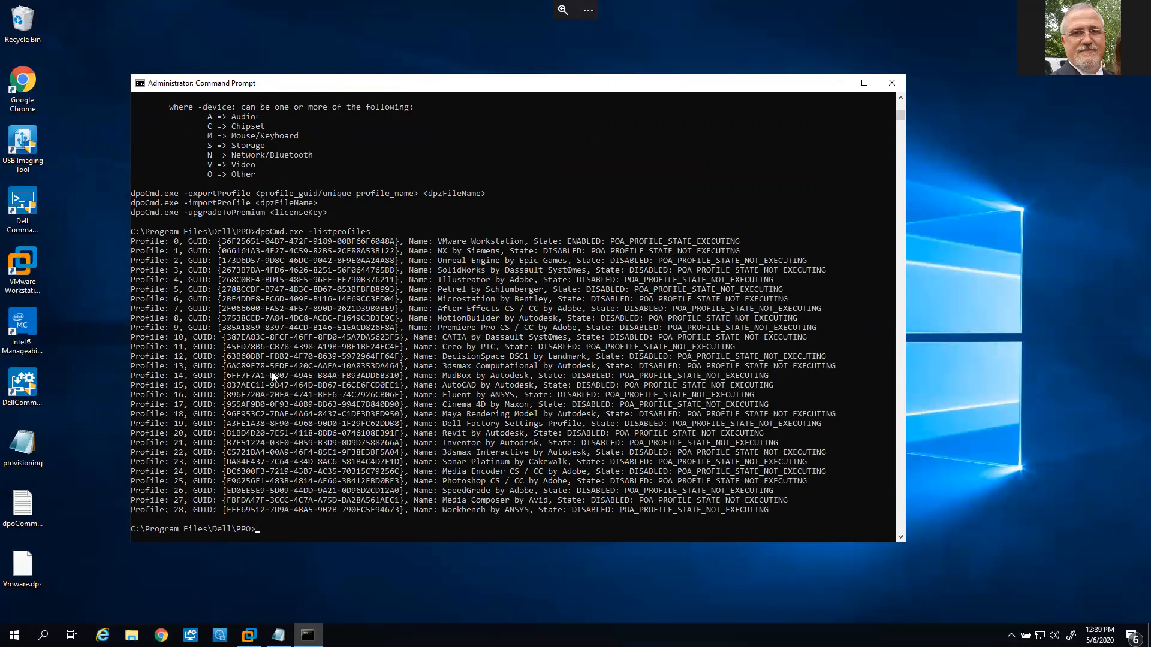
left_click_drag(434, 241, 601, 246)
left_click(526, 260)
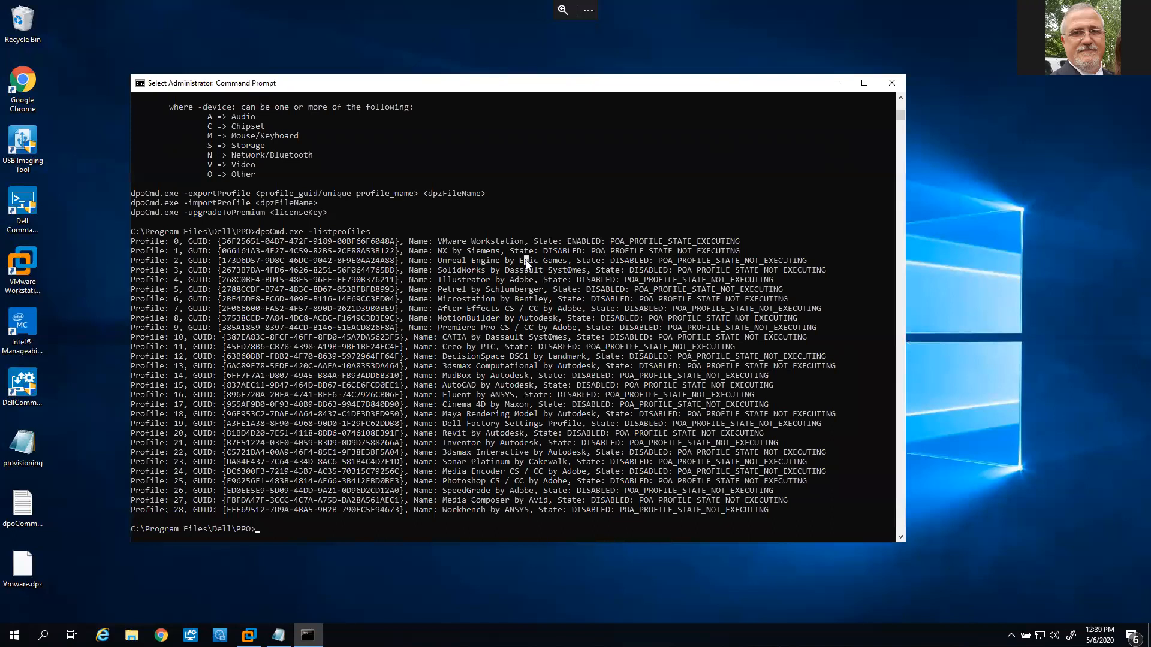
Highlight the GUID of the VMware Workstation entry in the profile list
left_click_drag(409, 241, 524, 242)
left_click_drag(185, 242, 400, 244)
left_click(261, 245)
left_click_drag(219, 243, 400, 243)
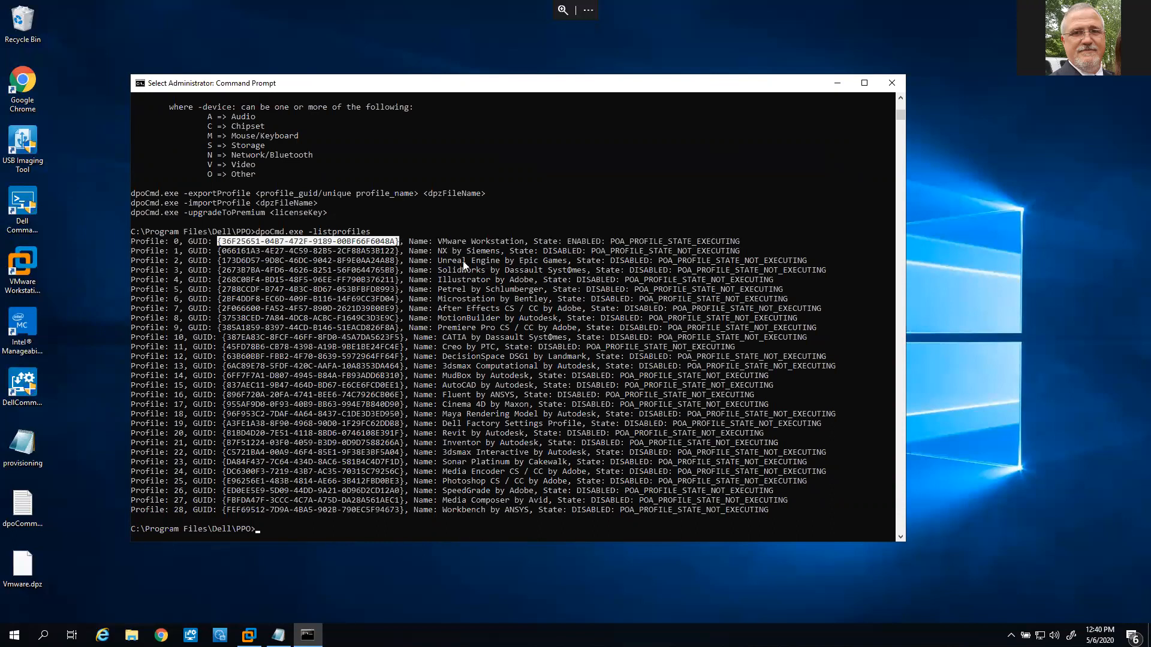
left_click(325, 270)
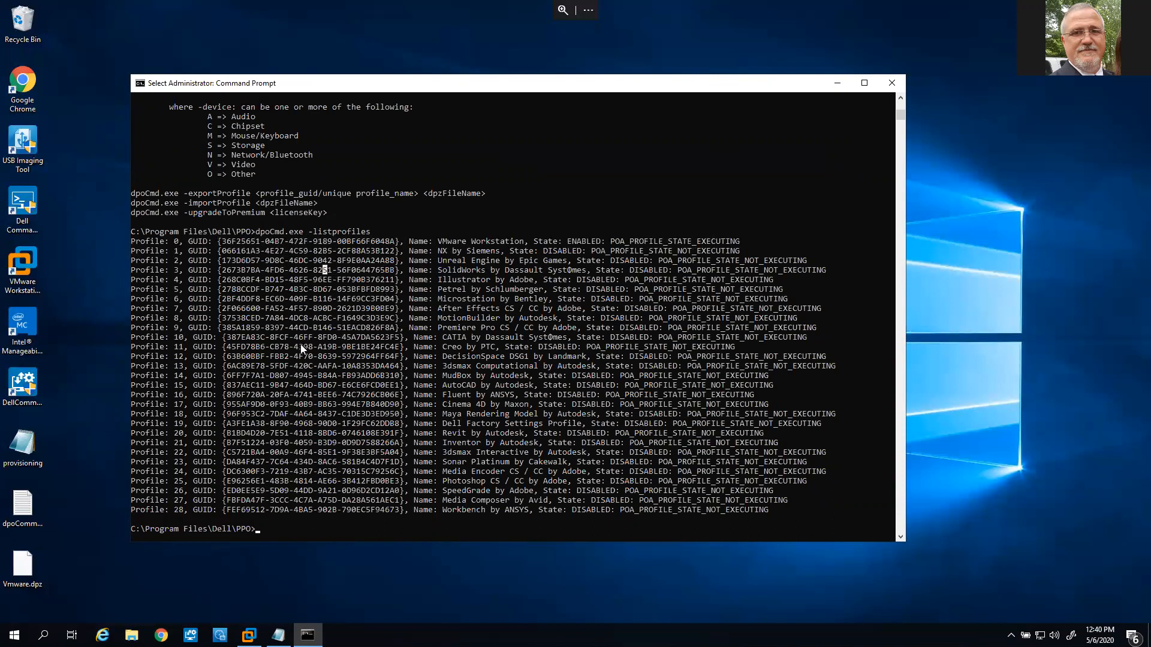
Copy the -disableProfile command from the dpoCommands file and run it for profile {36F25651-04B7-472F-9189-00BF66F6048A}
left_click(30, 509)
double_click(30, 508)
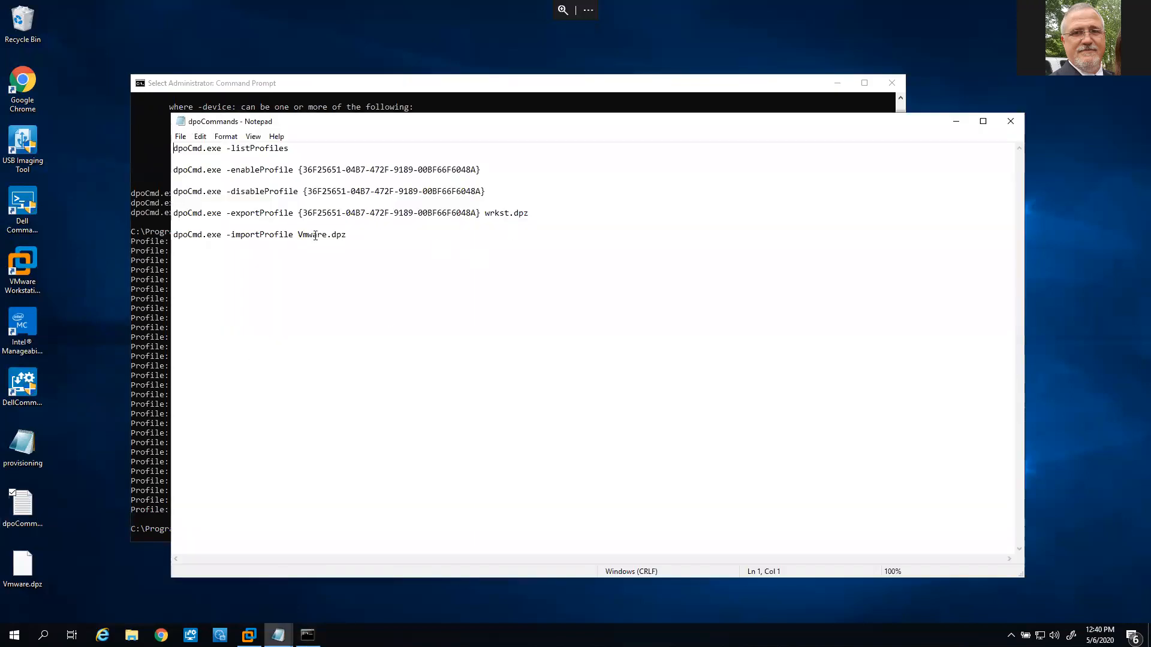
left_click_drag(486, 191, 151, 193)
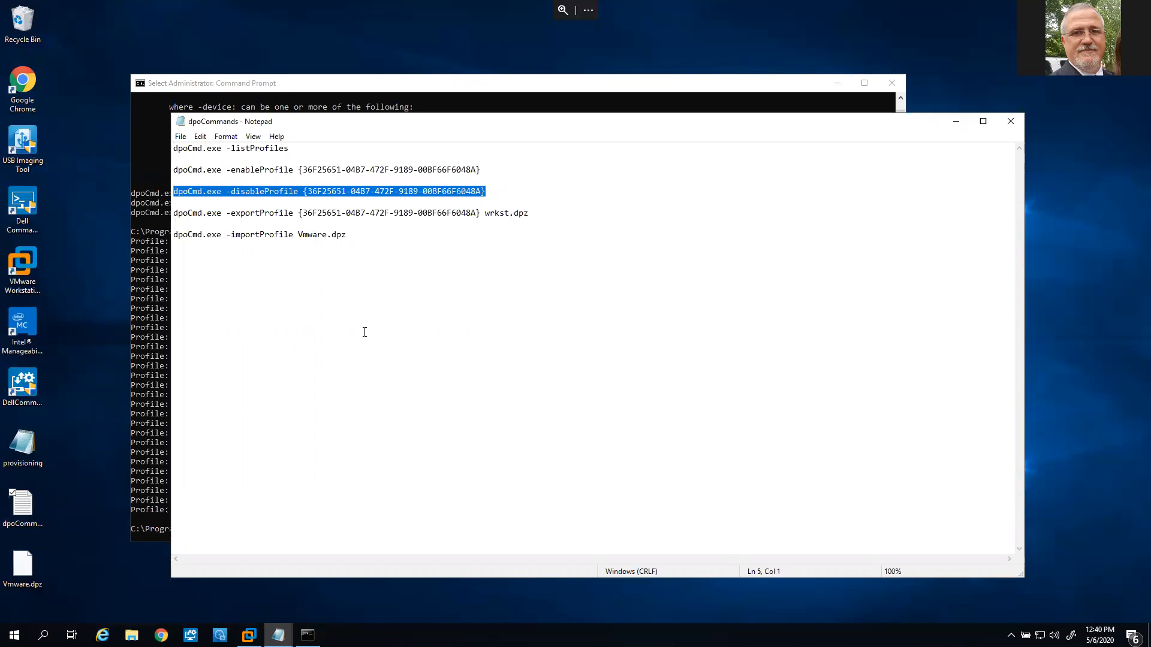
left_click(956, 121)
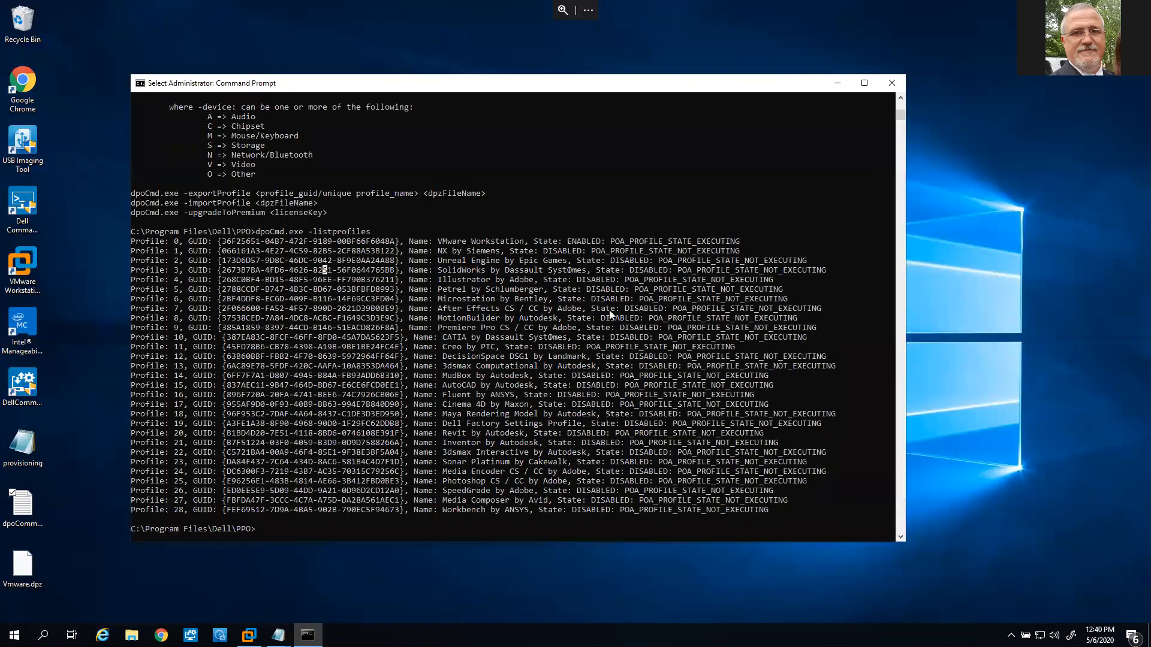
type("dpoCmd.exe -disableProfile {36F25651-04B7-472F-9189-00BF66F6048A}")
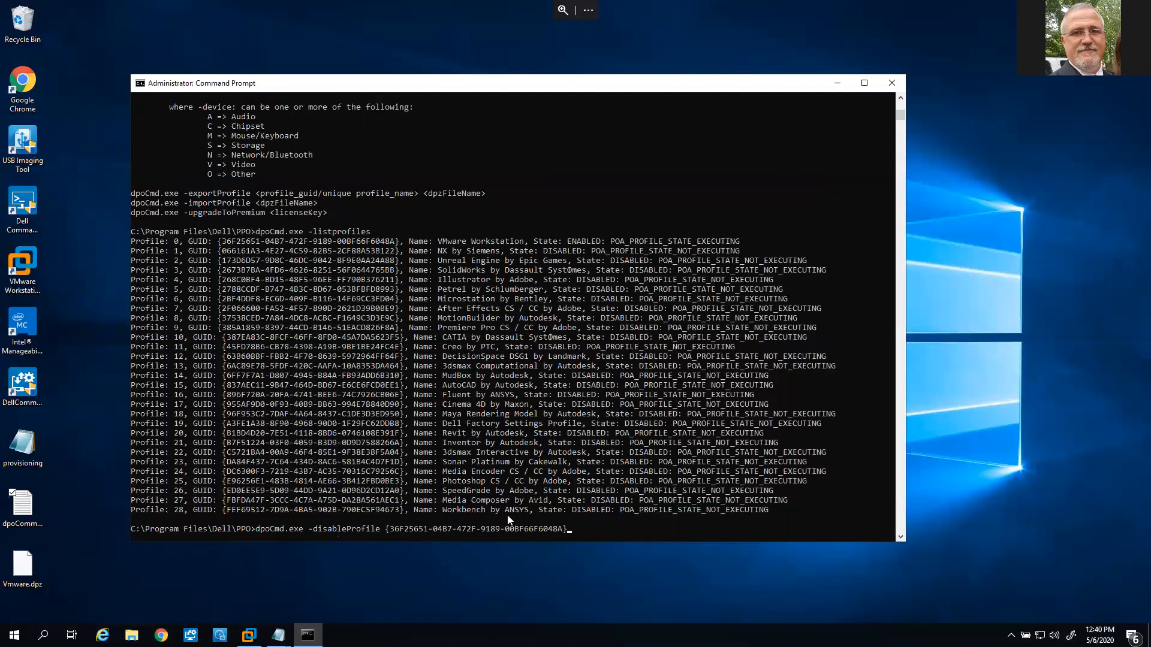
key("Return")
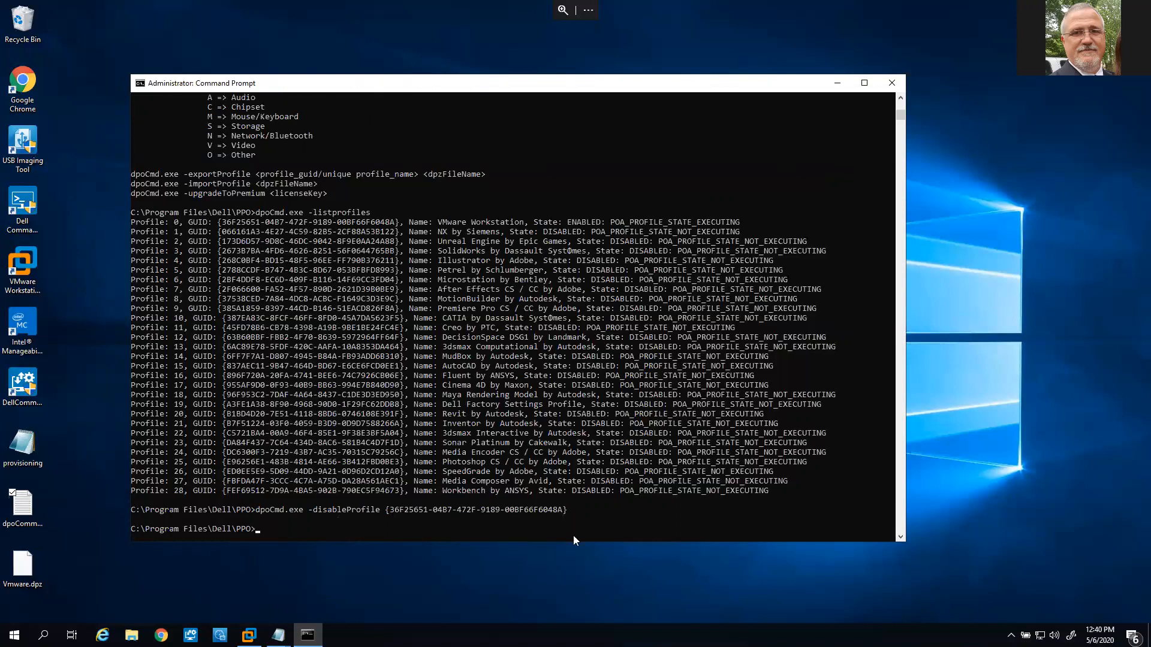
Run dpoCmd.exe -listprofiles again and check the state of the VMware Workstation entry
key("Up")
key("Up")
key("Return")
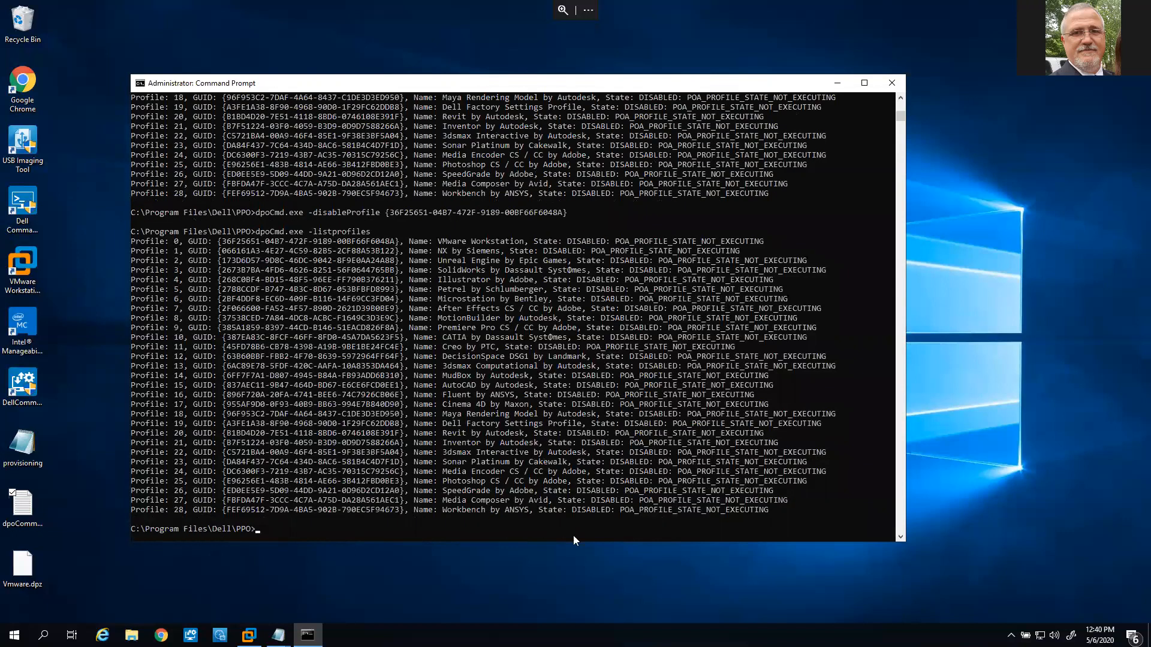
left_click(439, 241)
left_click_drag(439, 242, 606, 246)
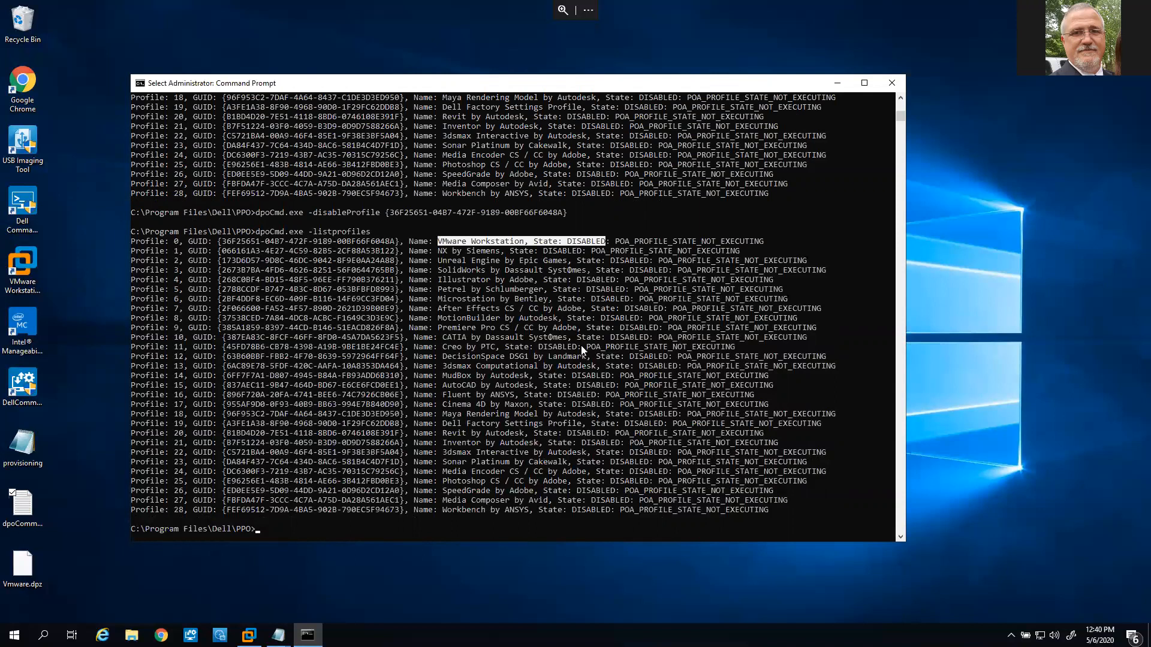
left_click(464, 252)
scroll(396, 424, "down", 2)
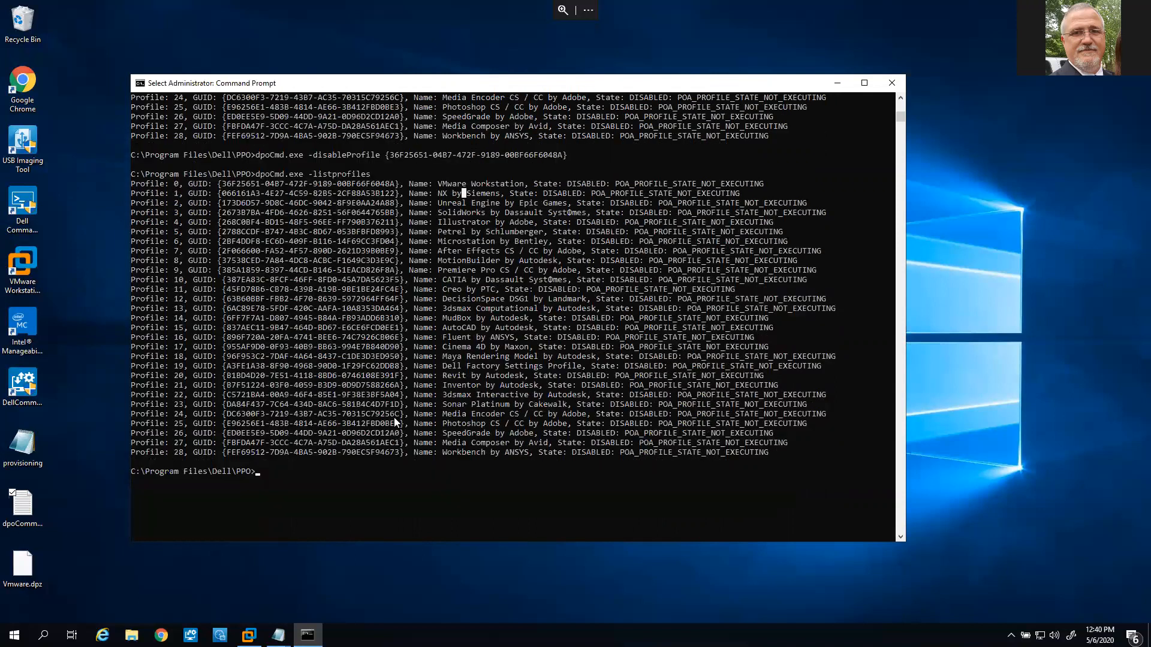
Open Dell Precision Optimizer as administrator, delete the VMware Workstation profile, and close the application
left_click(223, 639)
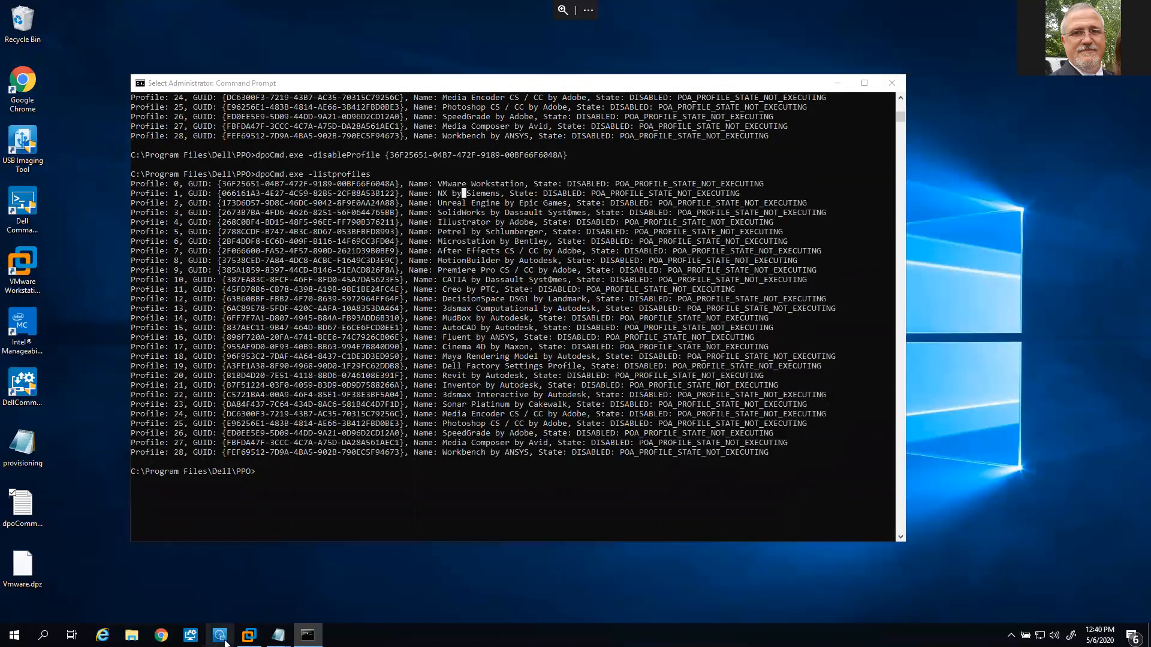
right_click(229, 591)
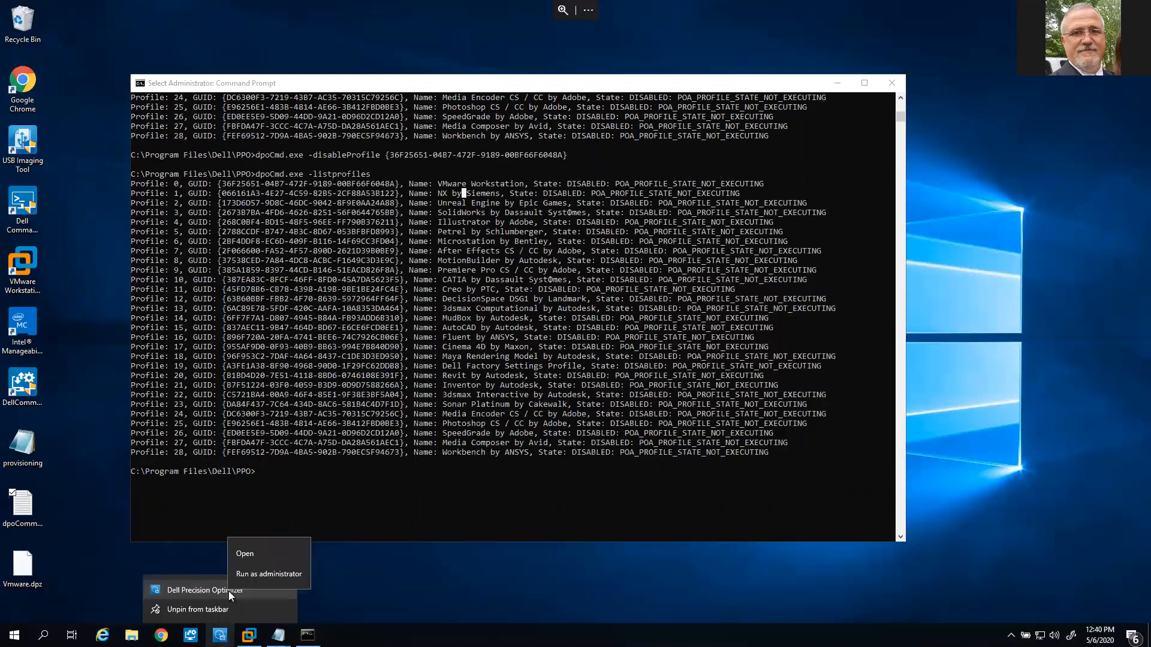
left_click(255, 574)
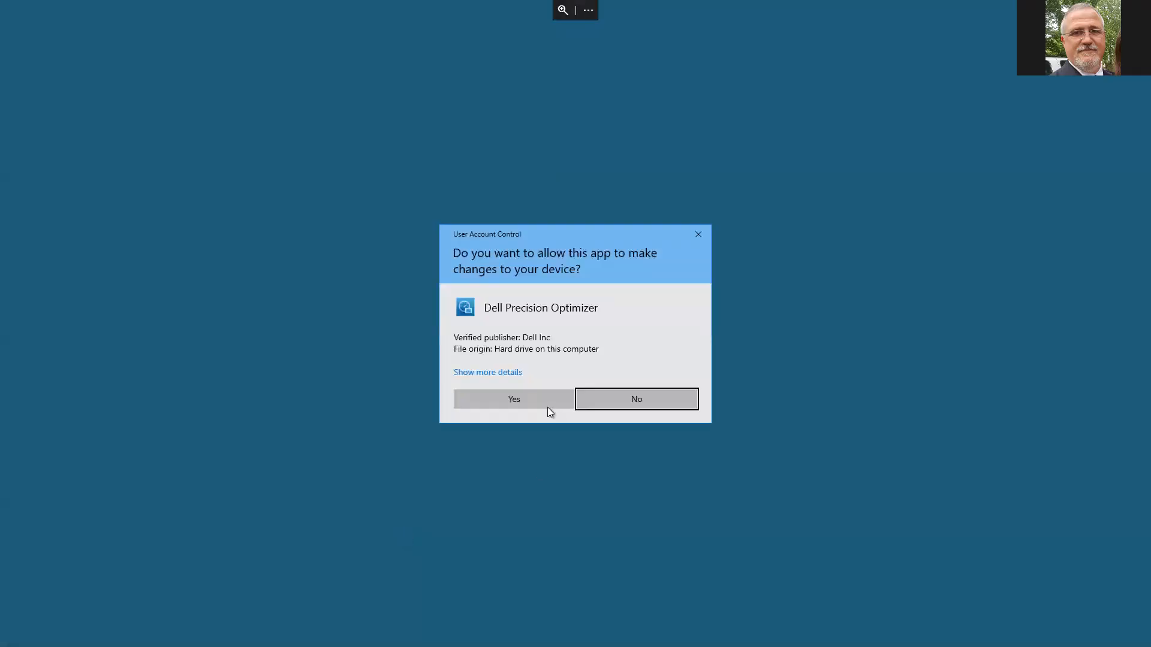
left_click(548, 406)
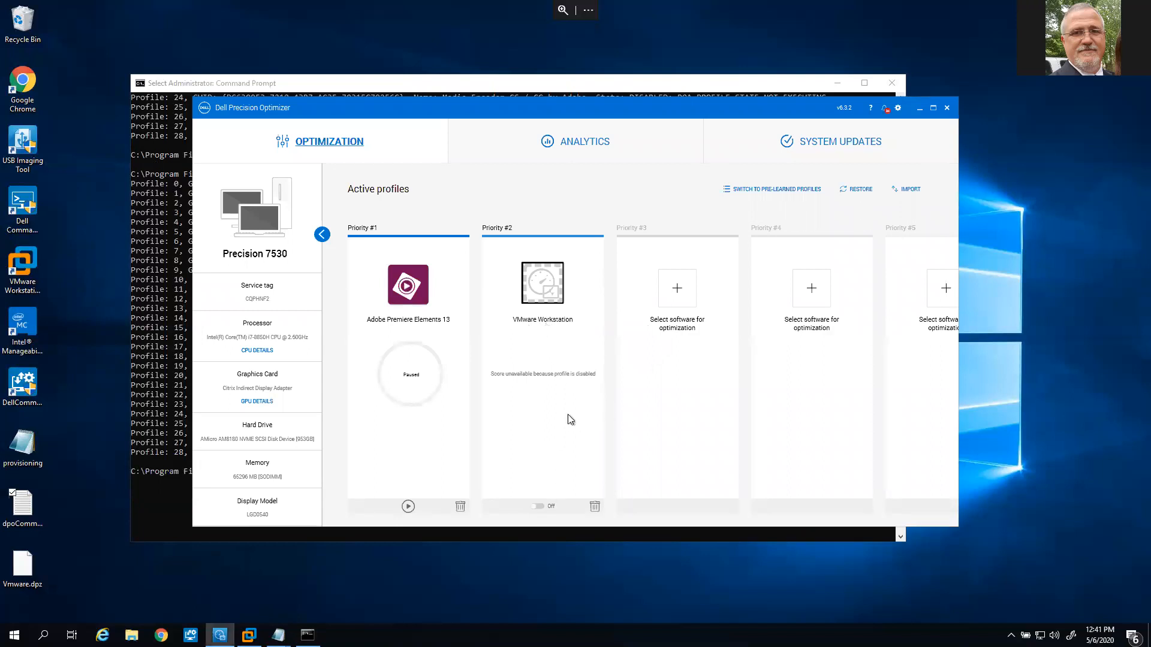
left_click(595, 507)
left_click(611, 349)
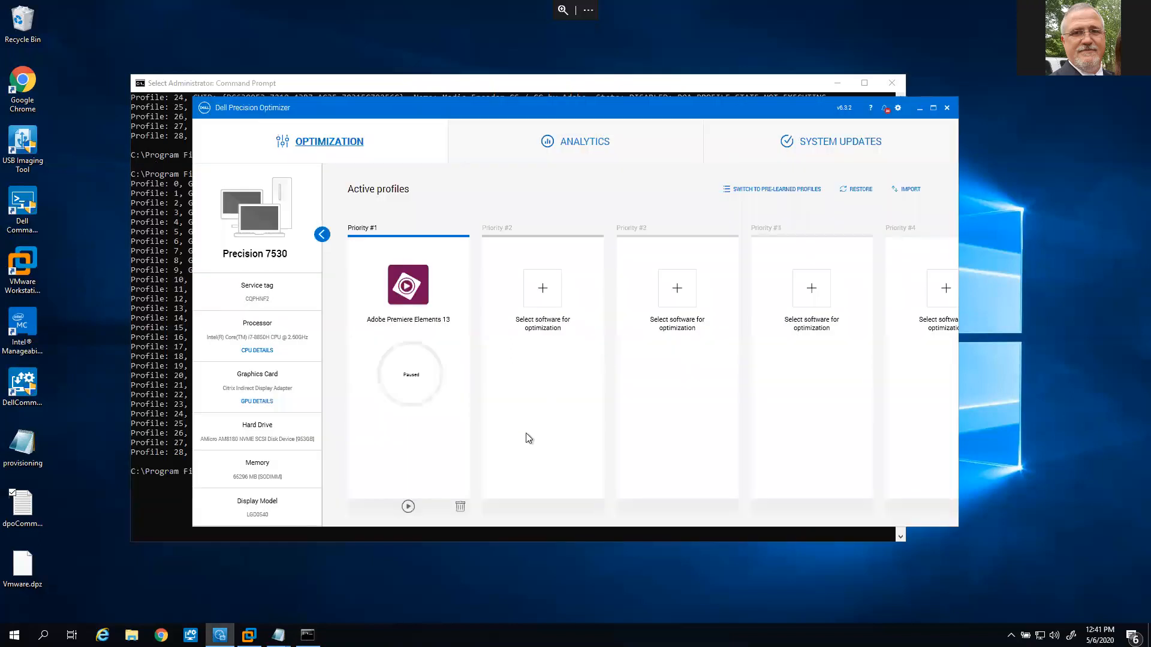
left_click(946, 108)
Rerun dpoCmd.exe -listprofiles in the Command Prompt and check the start of the list for the deleted profile
left_click(354, 482)
key("Up")
key("Return")
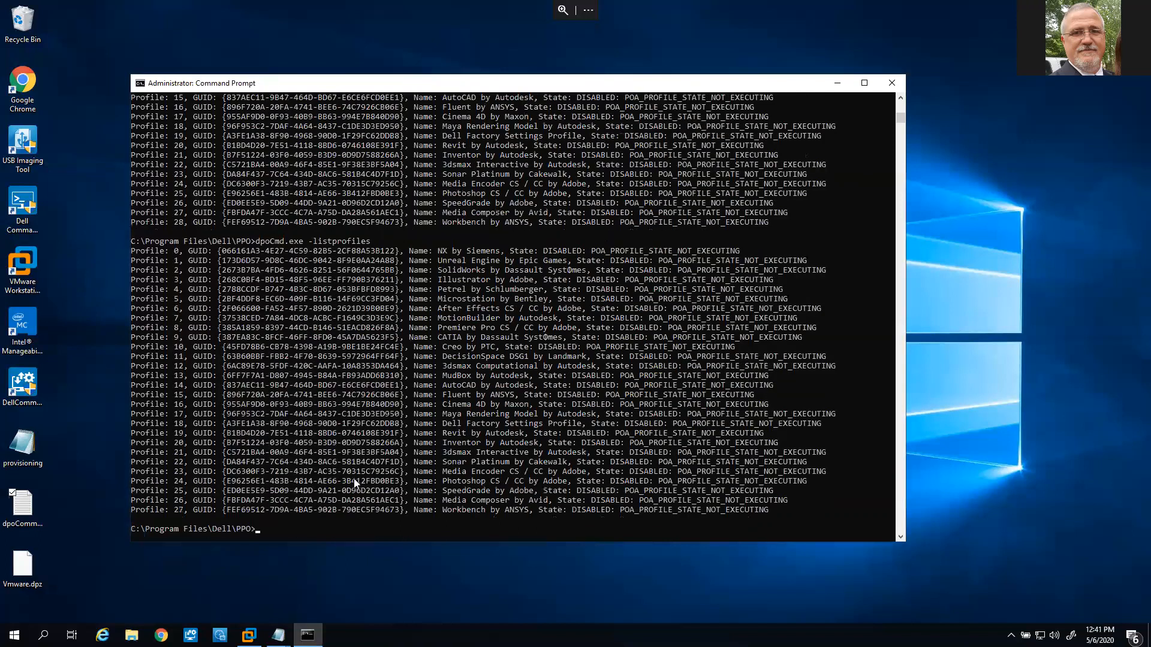
left_click_drag(451, 251, 586, 252)
scroll(468, 355, "down", 2)
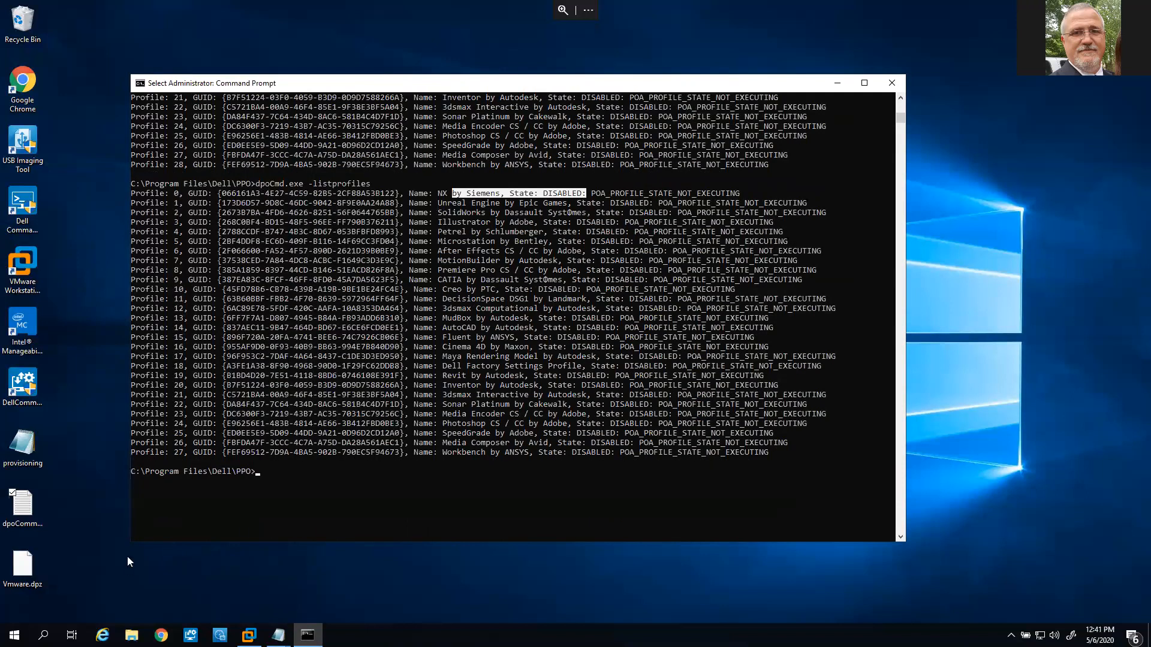
Copy the import command from the dpoCommands file and run dpoCmd.exe -importProfile Vmware.dpz
double_click(21, 509)
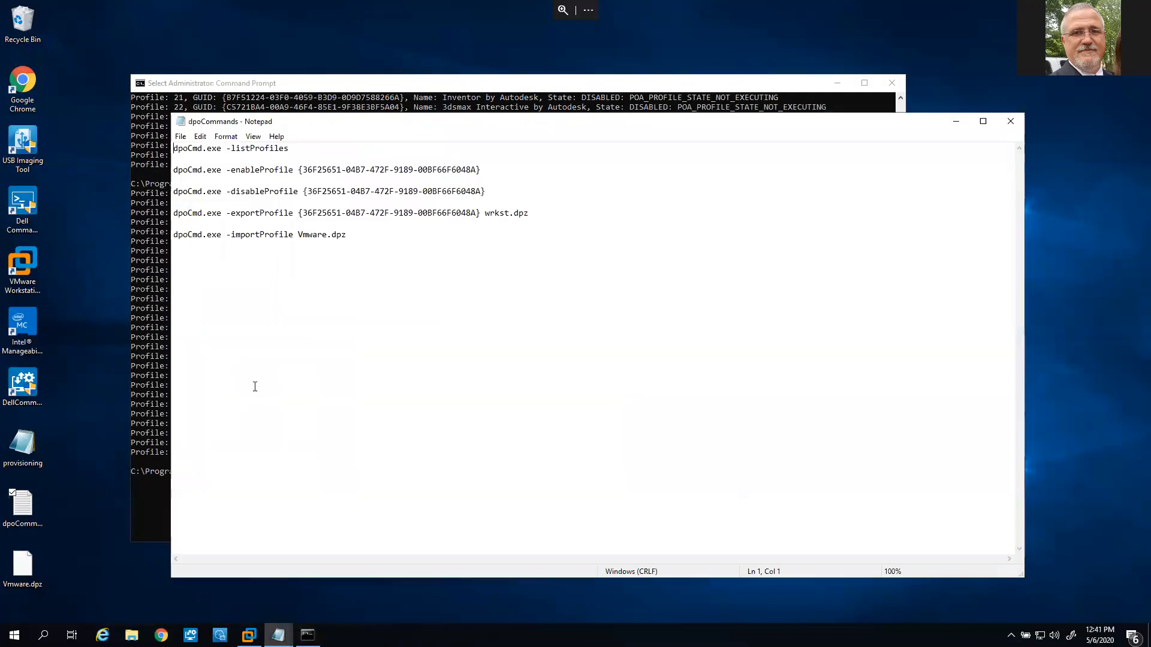
left_click_drag(348, 236, 163, 244)
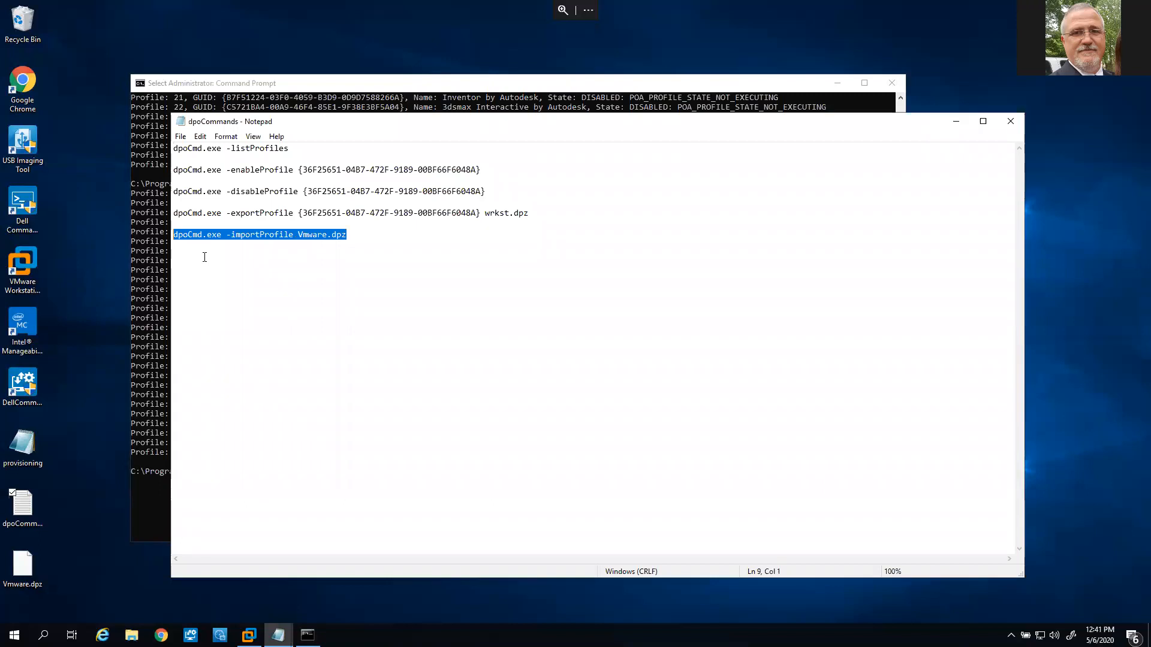
left_click(587, 85)
type("dpoCmd.exe -importProfile Vmware.dpz")
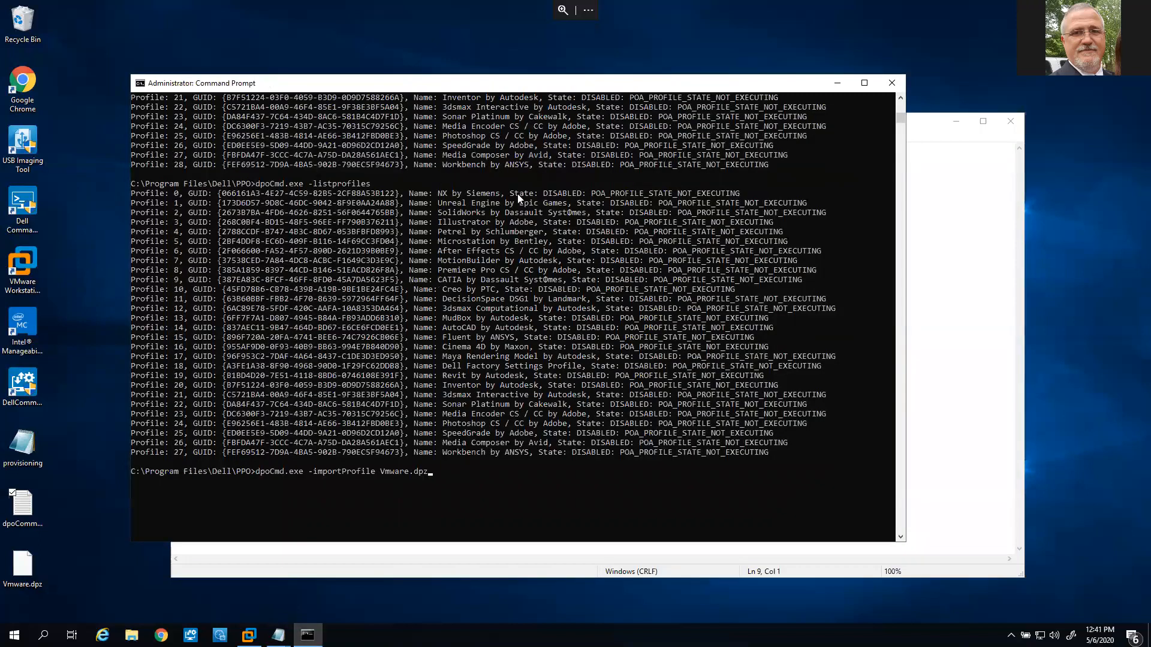
key("Return")
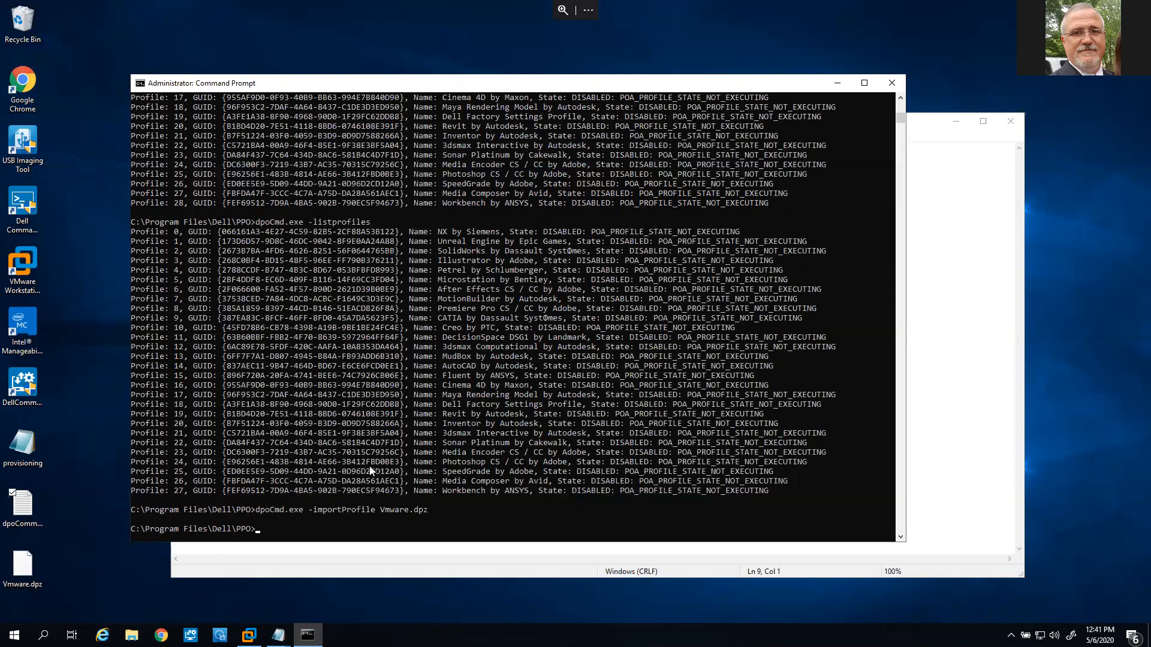
List the profiles with dpoCmd.exe -listprofiles to check the imported VMware Workstation profile
key("Up")
key("Return")
key("Up")
key("Return")
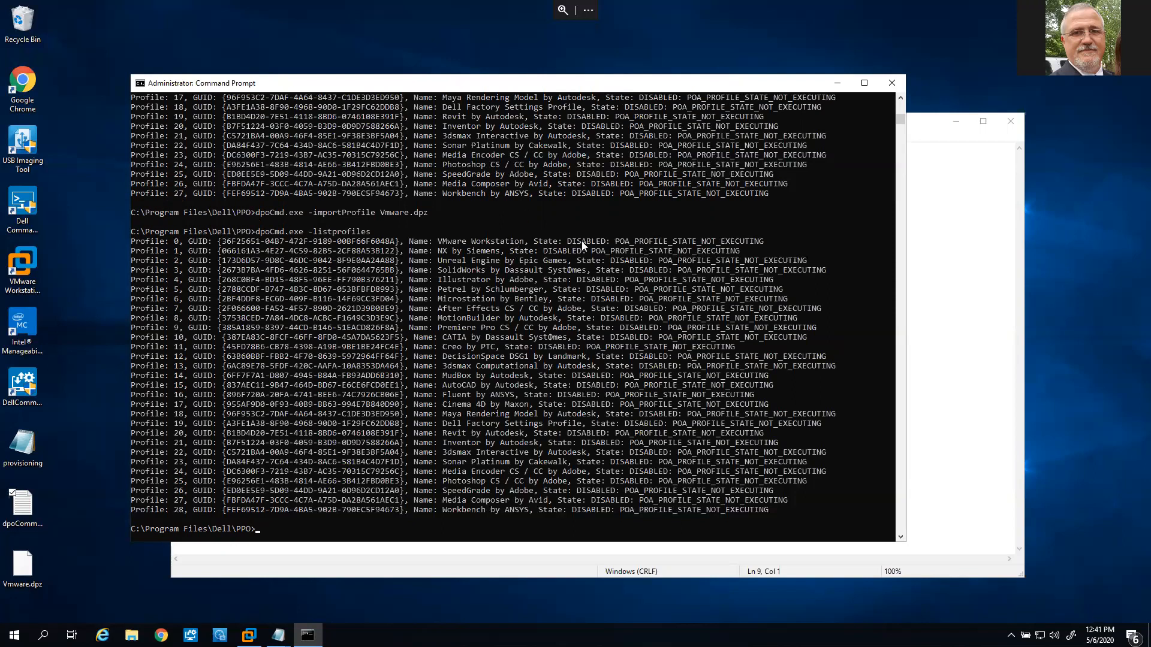
Copy the -enableProfile command from the dpoCommands file and run it for profile {36F25651-04B7-472F-9189-00BF66F6048A}
left_click(915, 166)
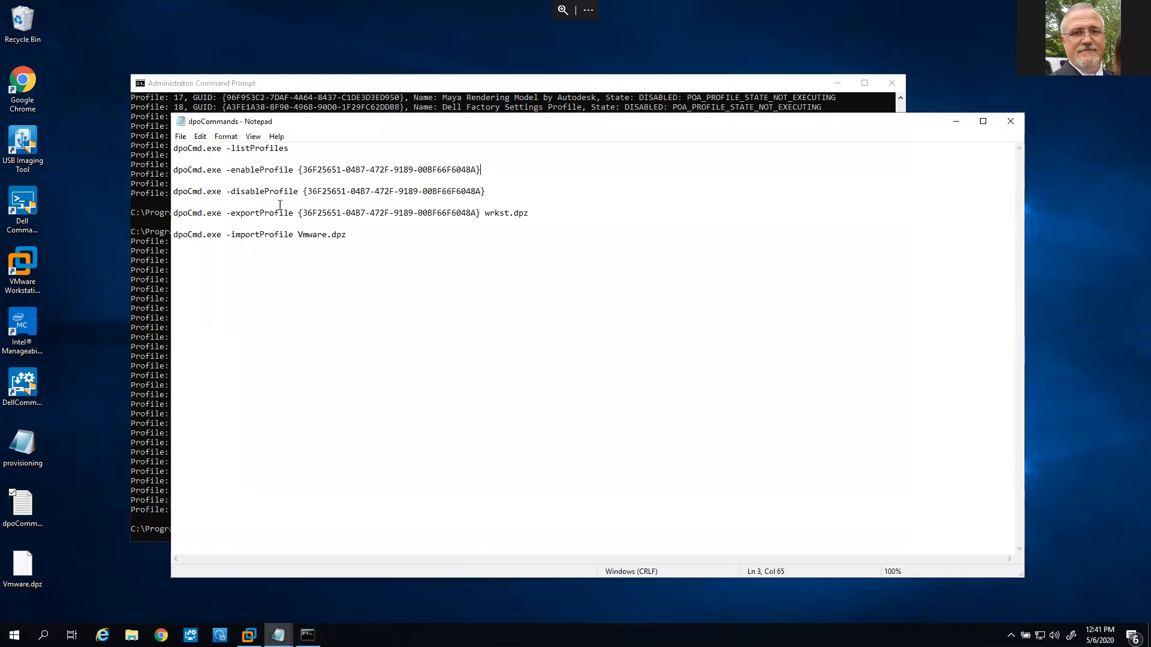
left_click_drag(483, 170, 164, 174)
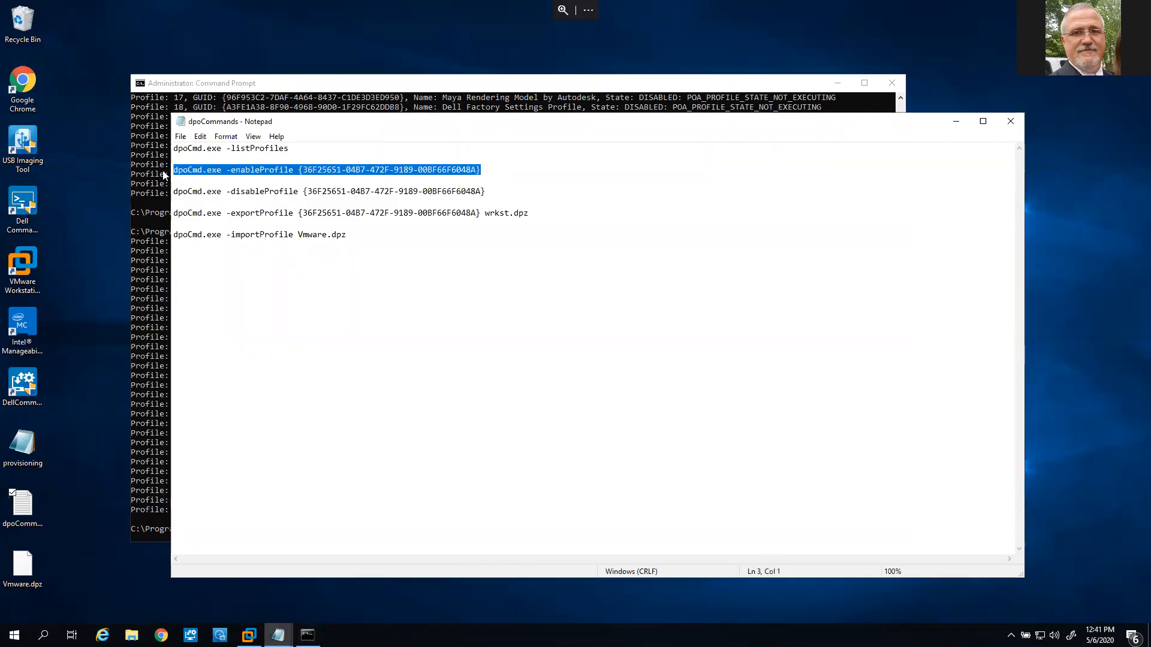
left_click(348, 85)
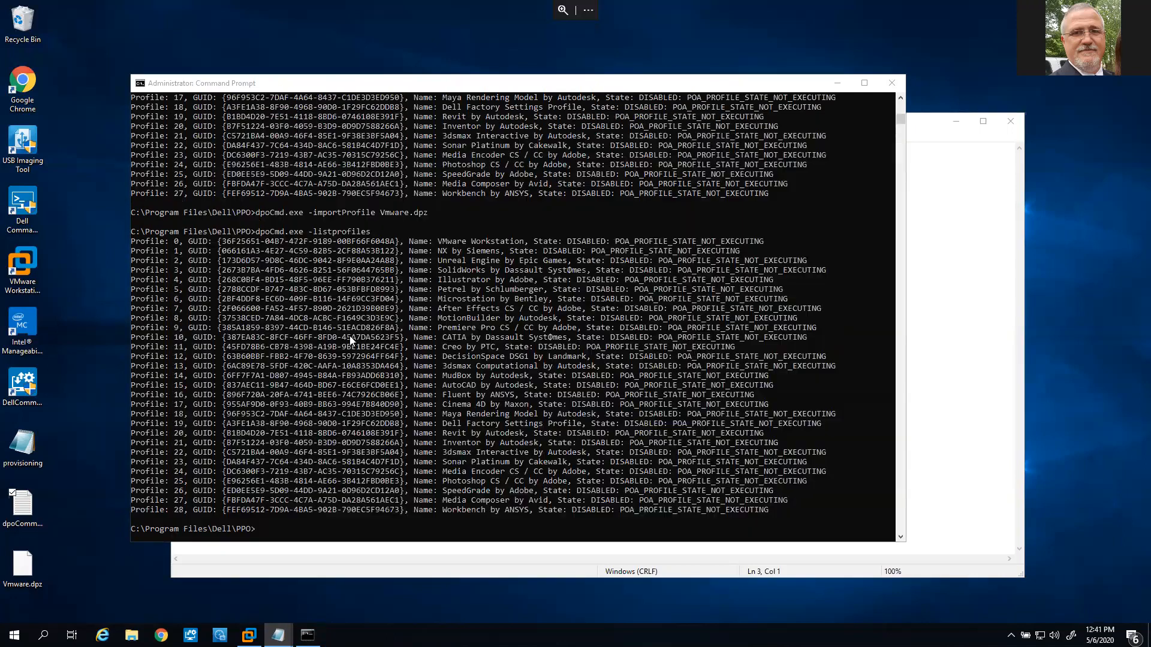
right_click(350, 340)
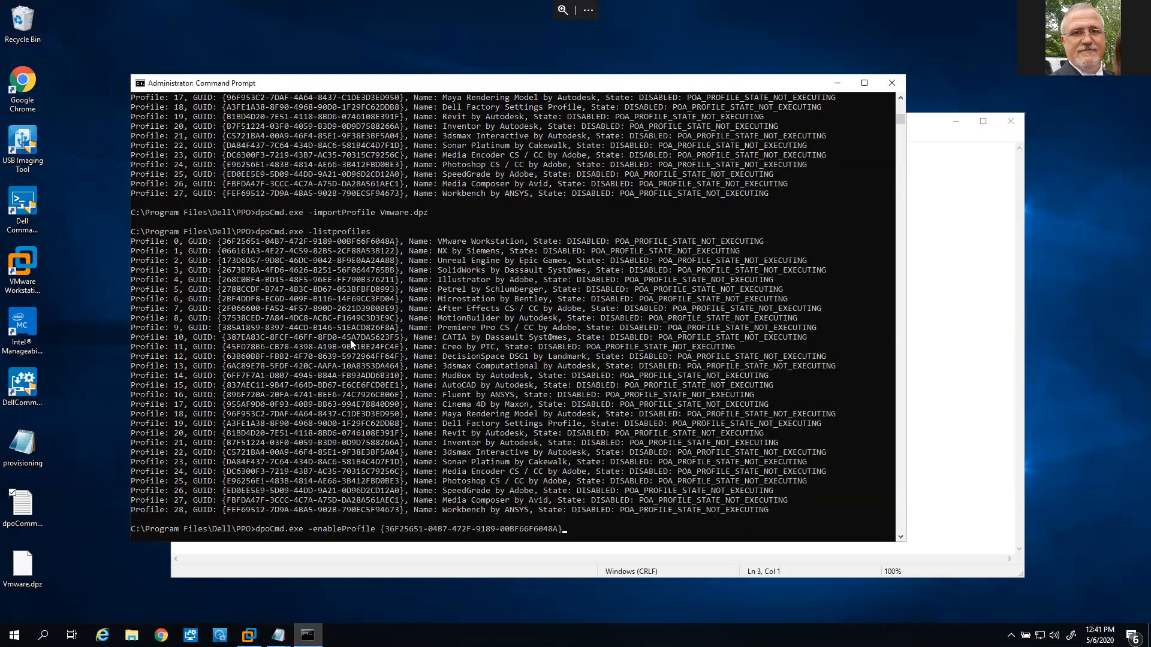
key("Return")
List the profiles once more and compare the VMware Workstation entry with the earlier disable, delete and import output
key("Up")
key("Up")
key("Return")
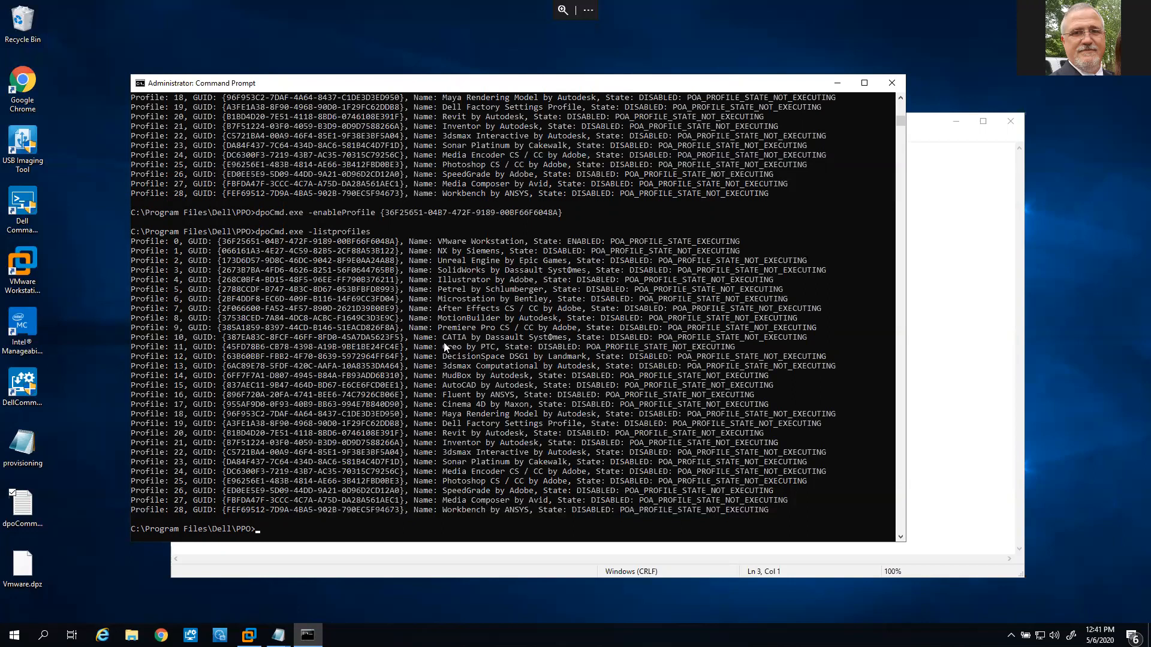
scroll(446, 347, "down", 2)
scroll(445, 347, "up", 12)
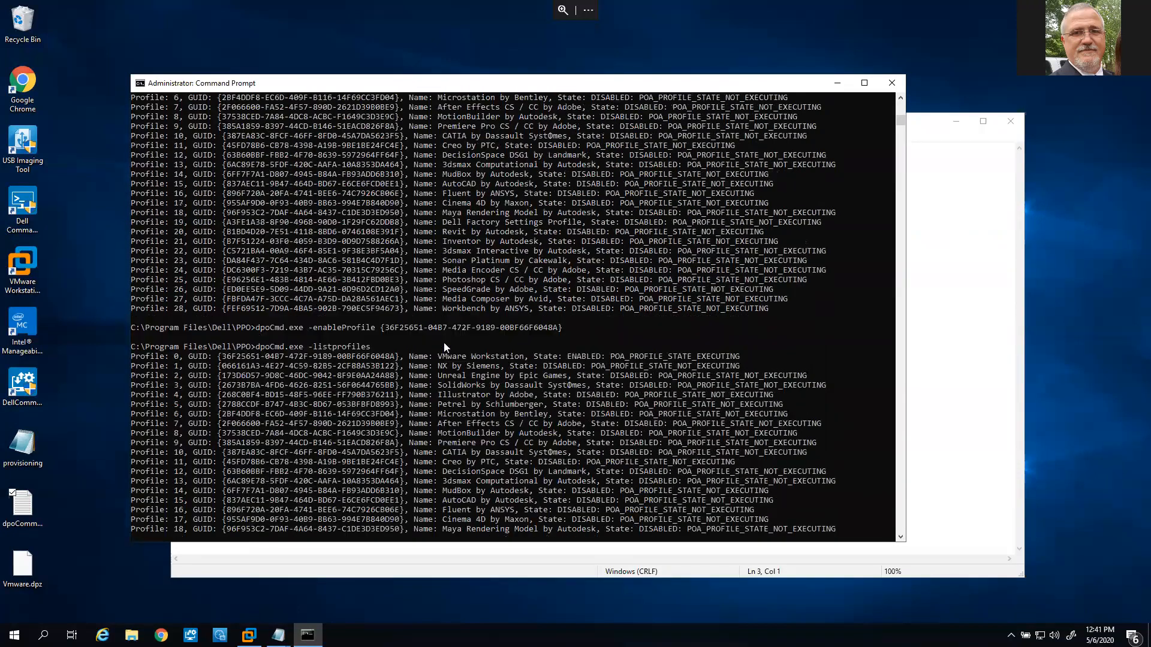
scroll(509, 341, "up", 2)
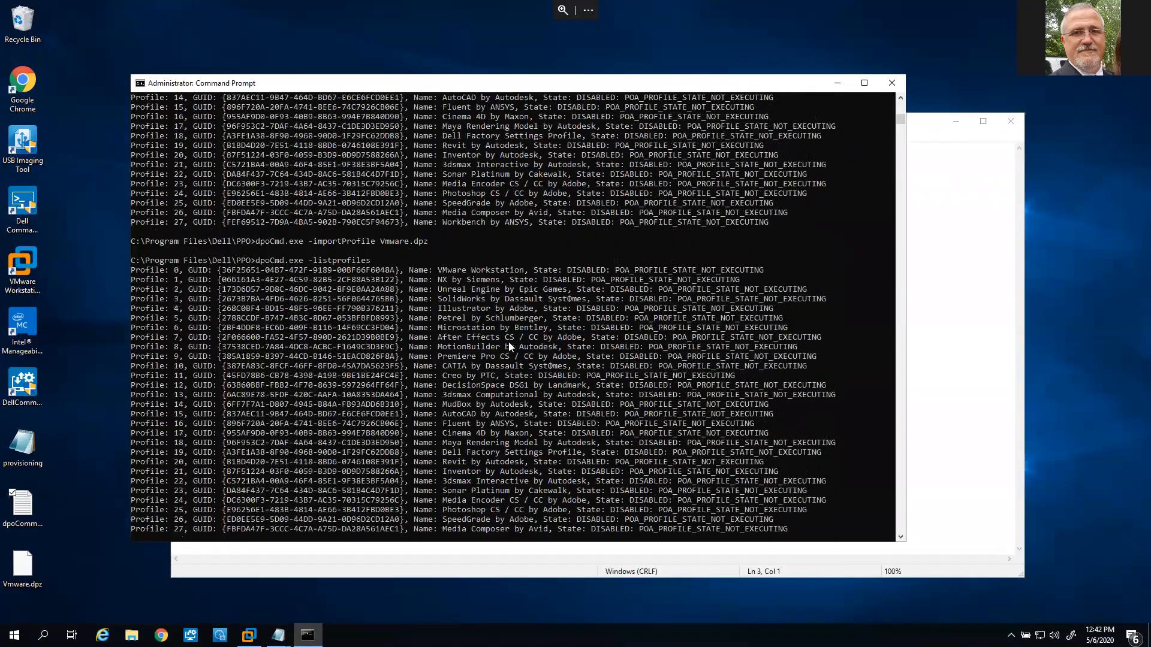
scroll(467, 341, "up", 6)
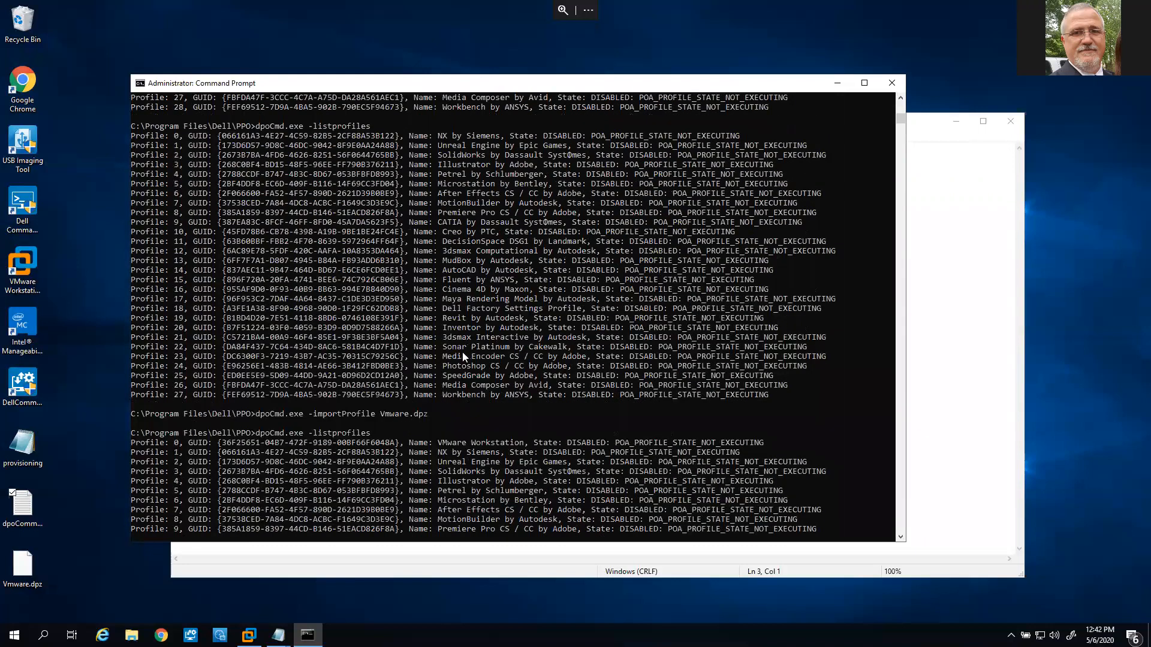
scroll(462, 352, "up", 2)
scroll(428, 299, "up", 2)
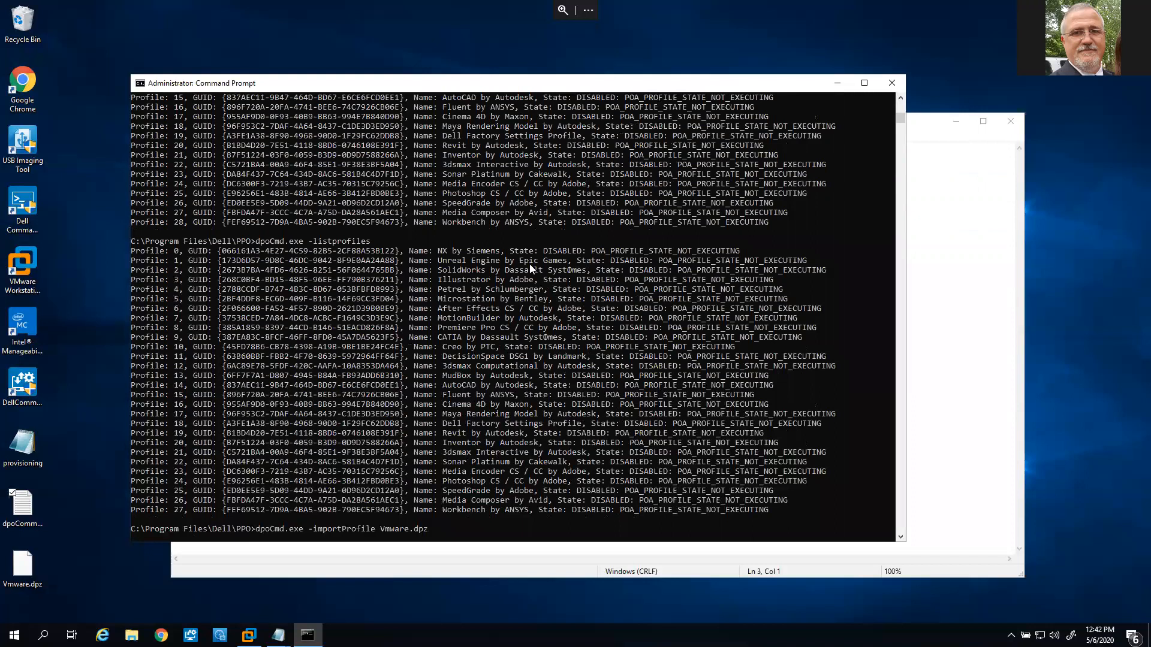
Close the Command Prompt and highlight the -enableProfile command in the dpoCommands file
left_click(892, 82)
left_click(480, 261)
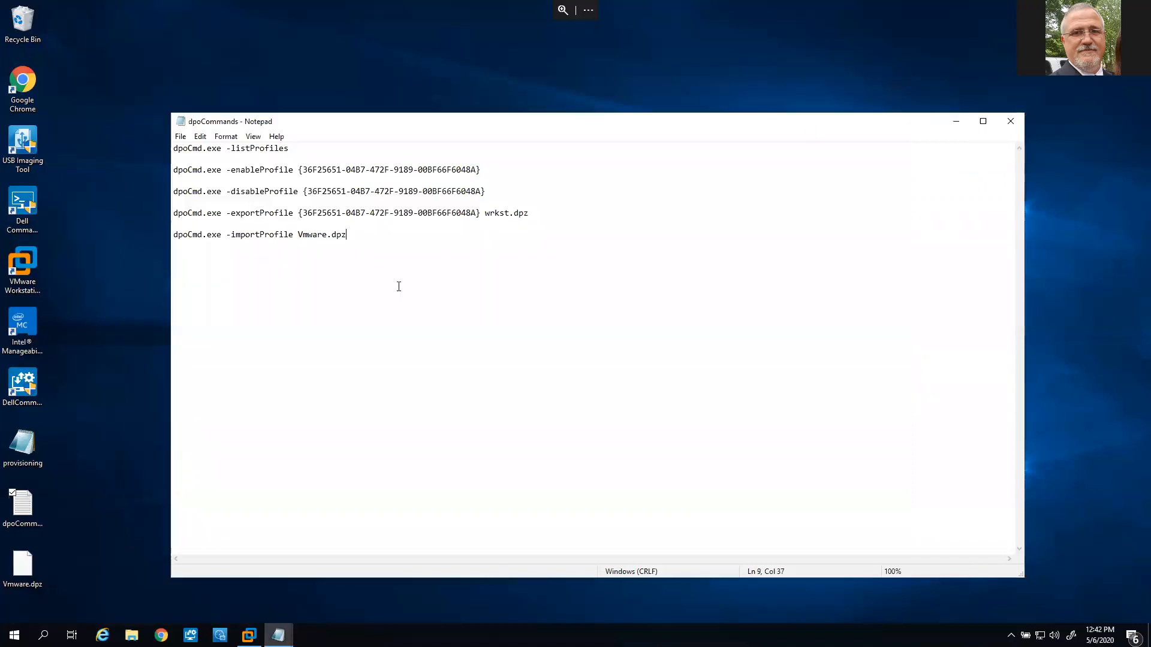
left_click_drag(496, 172, 170, 170)
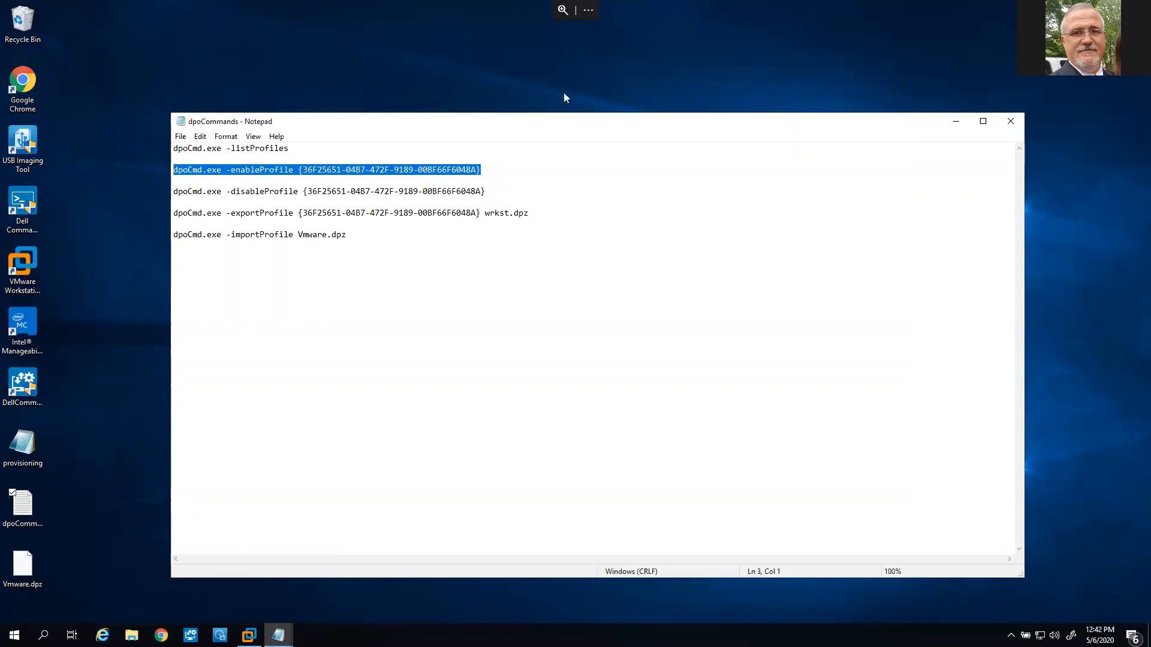
left_click(692, 42)
Leave the Precision remote desktop session and switch to the Microsoft Endpoint Configuration Manager console
mouse_move(809, 3)
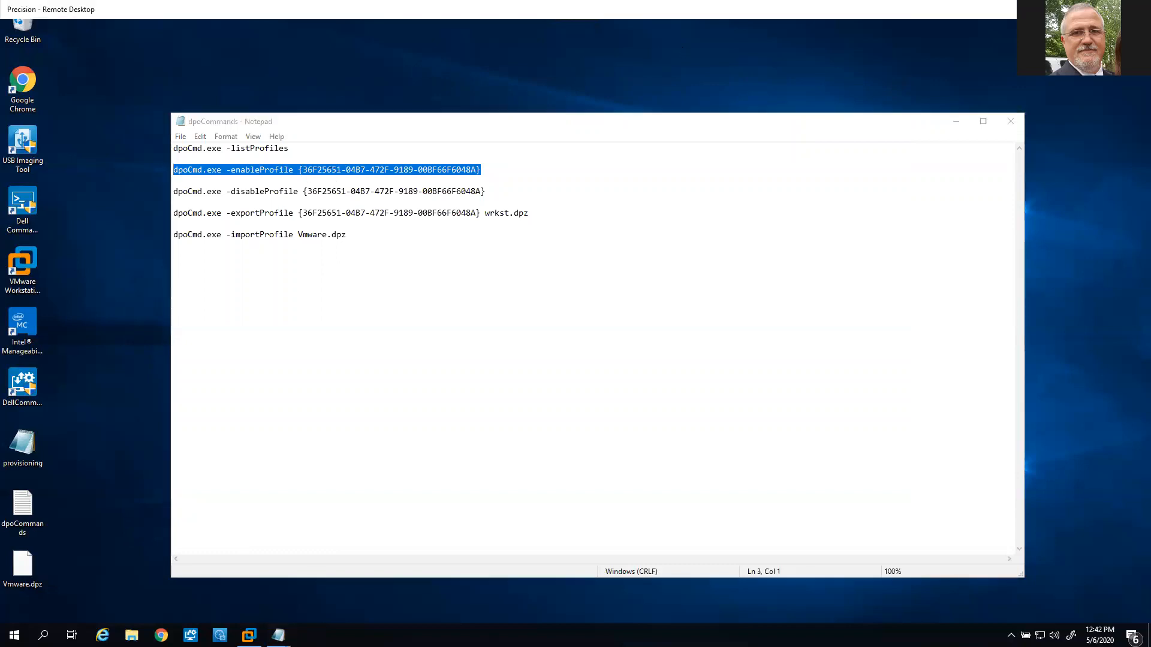
left_click(1082, 9)
left_click(663, 356)
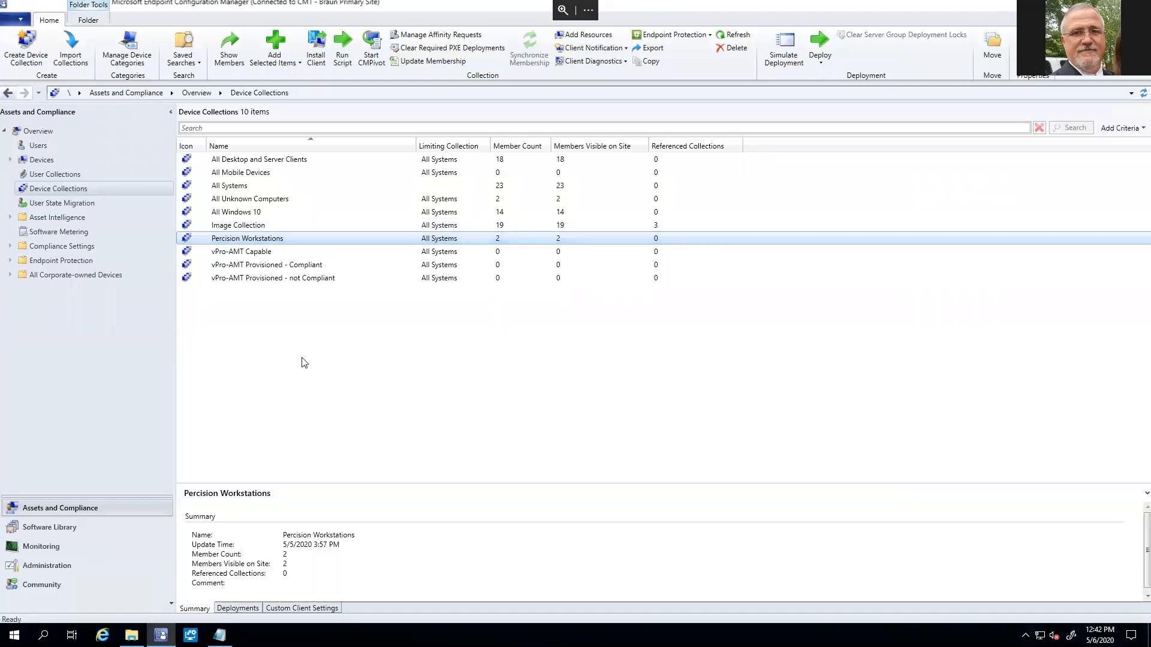
Start a new package in the Software Library named "Enabel VMware Profile" with version 05.06.2020
left_click(54, 528)
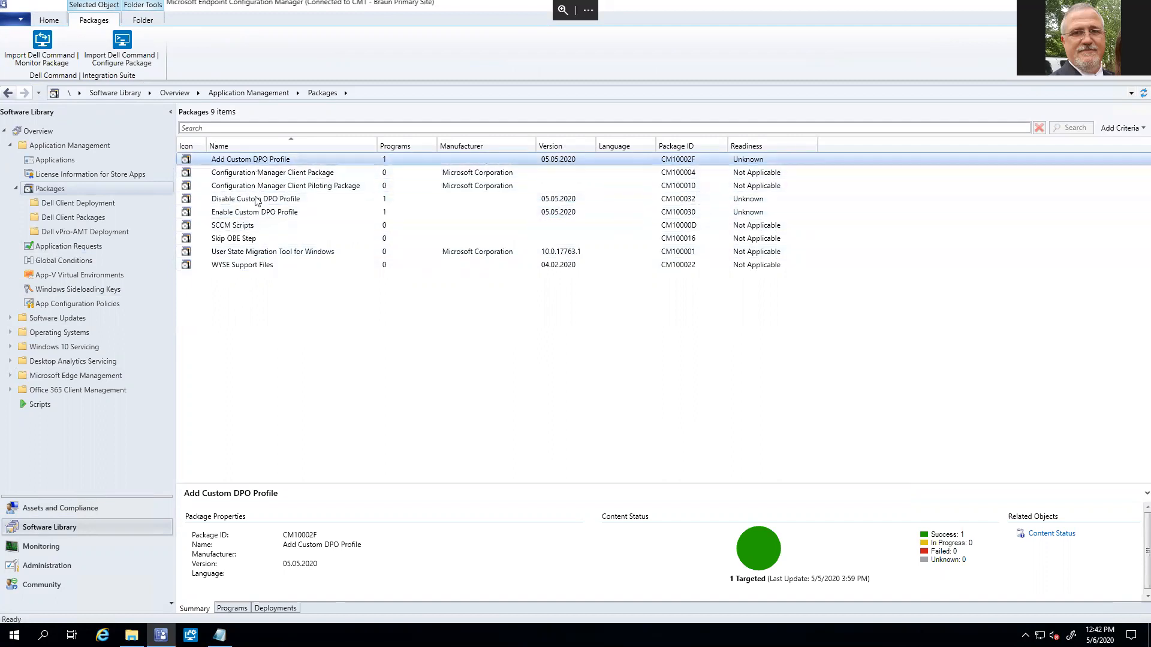
right_click(73, 189)
left_click(118, 196)
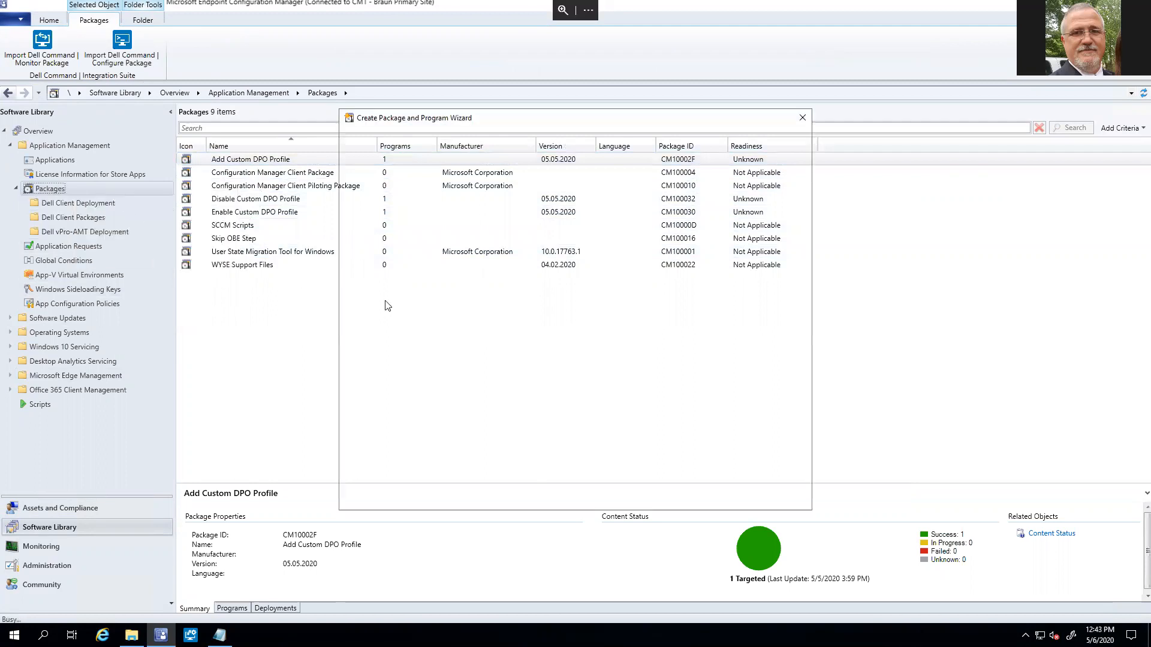
type("Ena")
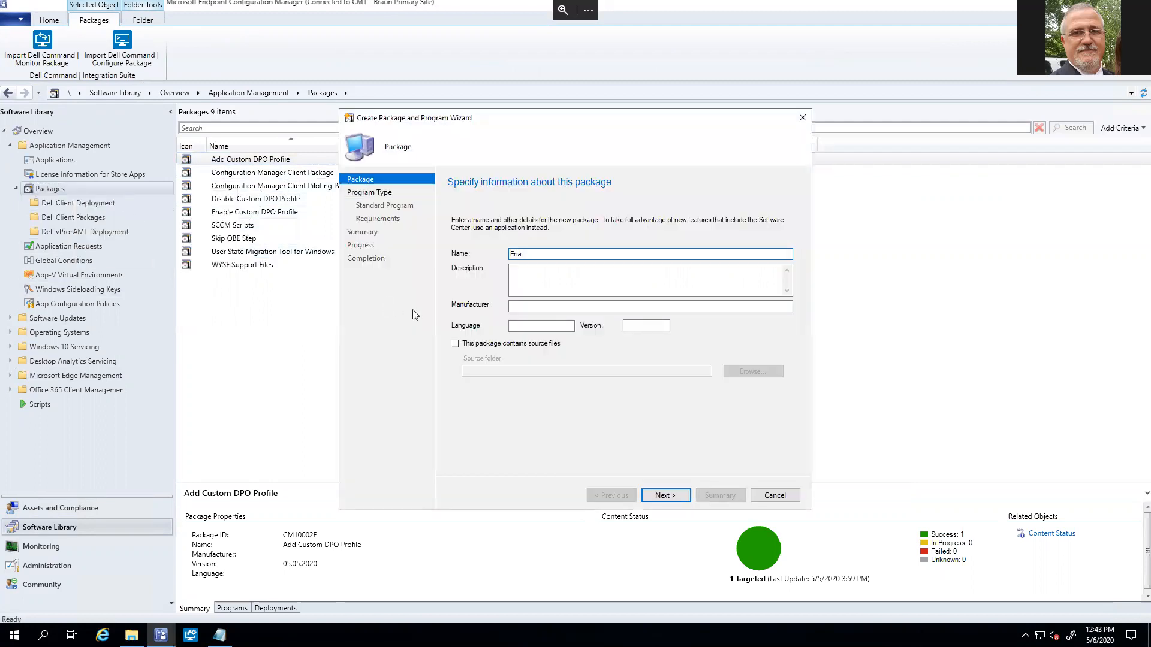
type("bel VMware Profile")
left_click(637, 328)
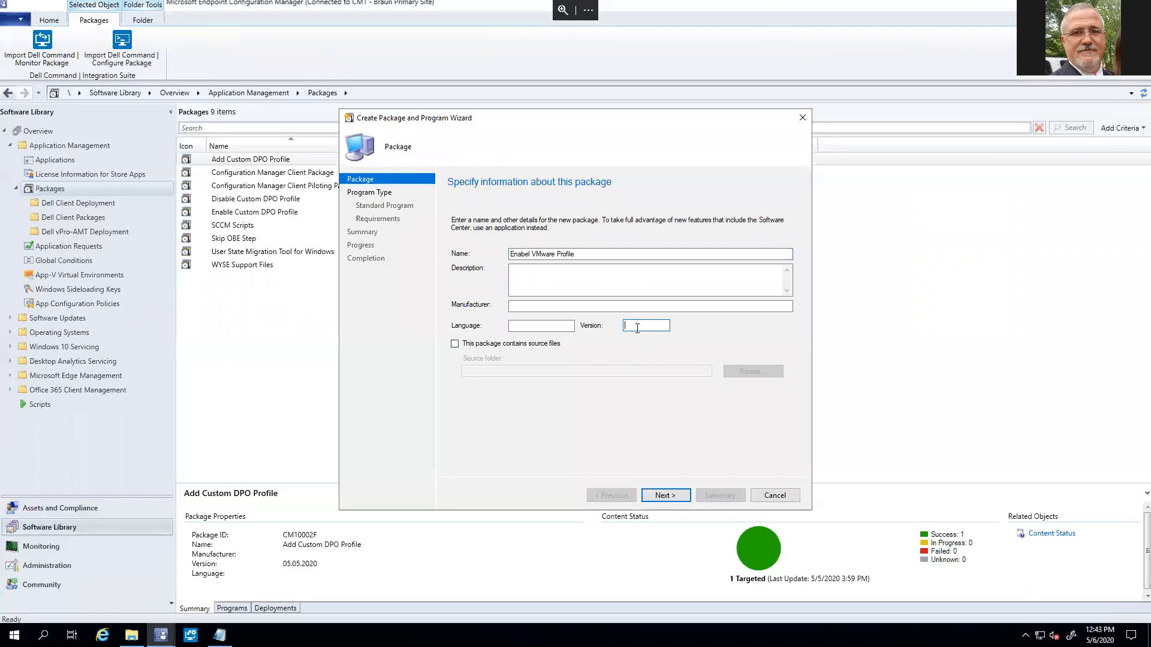
type("05.06.2020")
left_click(663, 495)
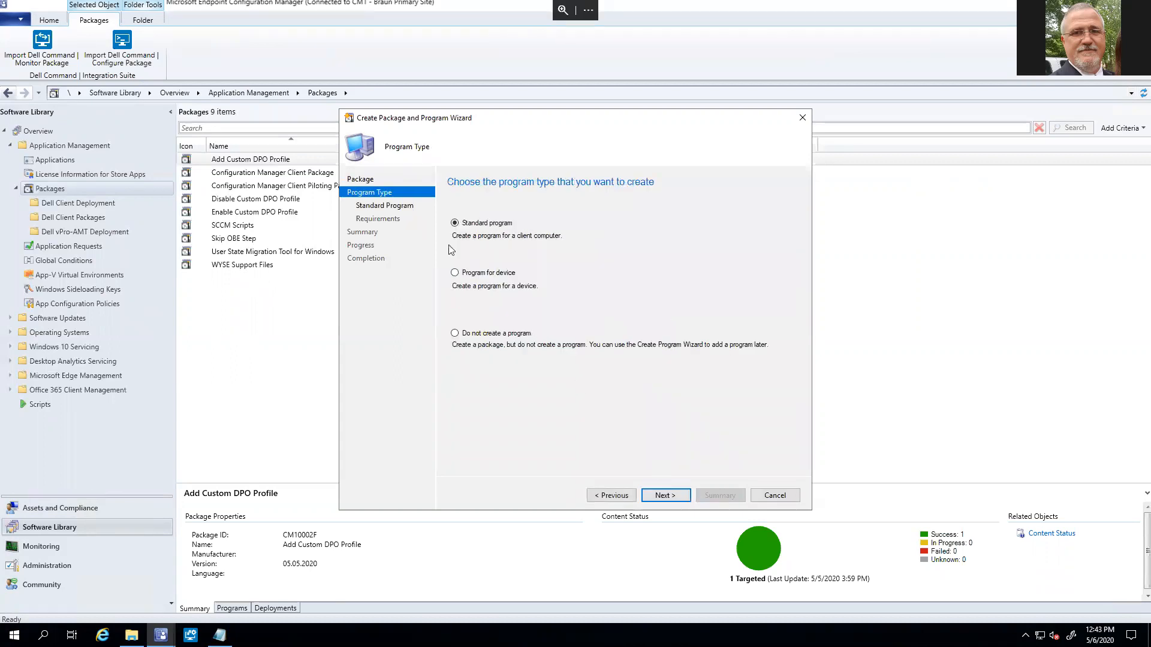
Keep the standard program type for the package and name the program "Enable VMware Profile"
left_click(663, 496)
type("Enable VmWare Profile")
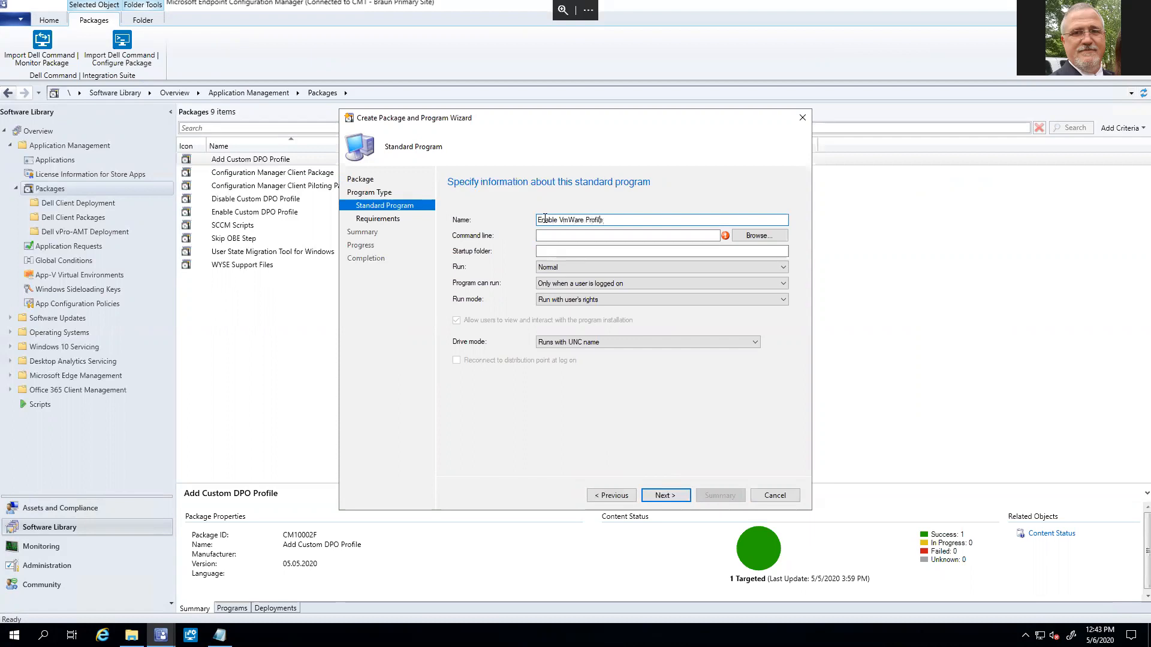
key("Delete")
type("M")
key("Delete")
type("w")
Paste dpoCmd.exe -enableProfile {36F25651-04B7-472F-9189-00BF66F6048A} as the program's command line and check it from its beginning
left_click(565, 236)
key("ctrl+v")
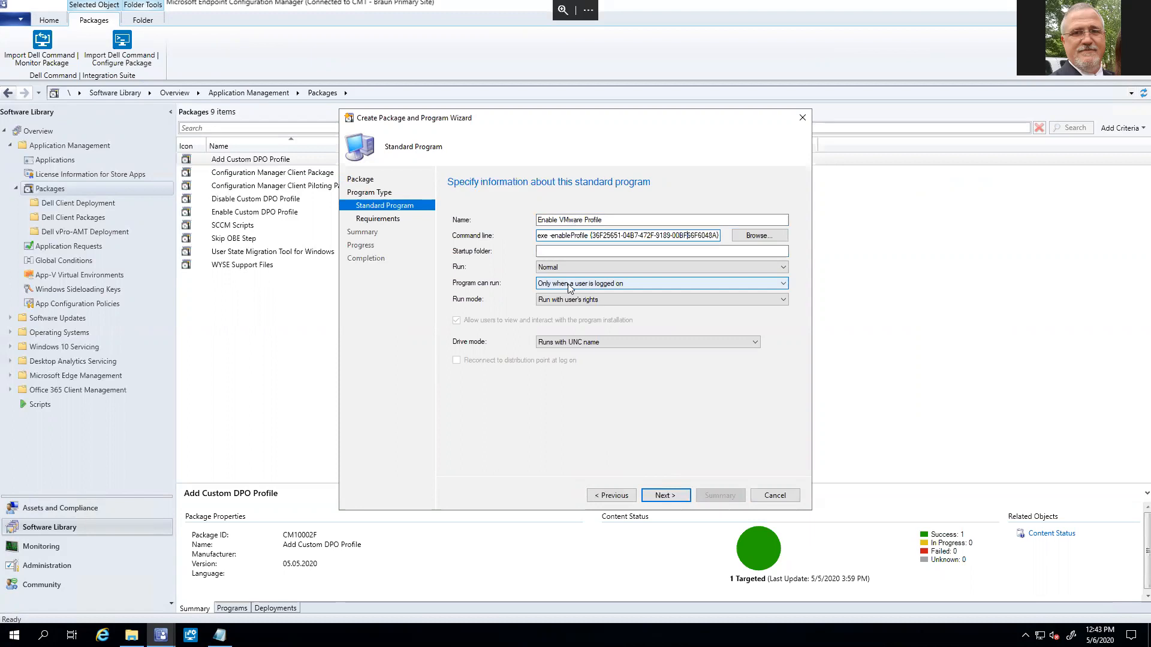
key("Home")
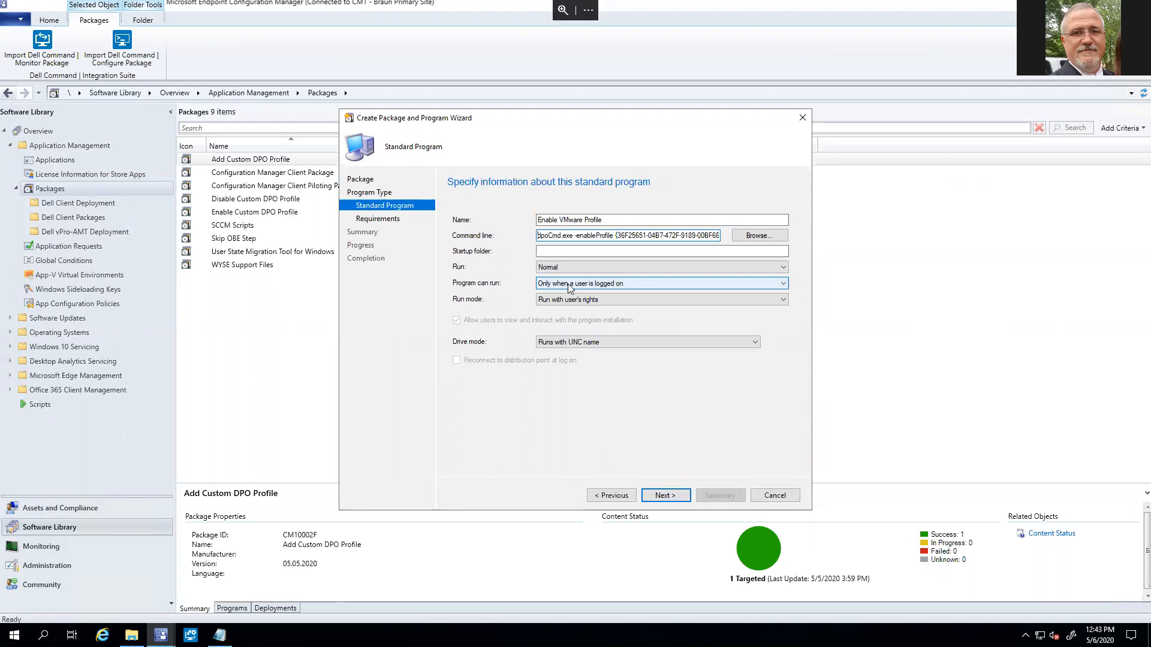
key("Right")
key("Right")
key("Right")
key("Right")
key("Right")
key("Right")
key("Right")
key("Right")
key("Right")
key("Right")
key("Right")
key("Right")
key("Right")
key("Right")
key("Right")
key("Right")
key("Right")
key("Right")
key("Right")
key("Right")
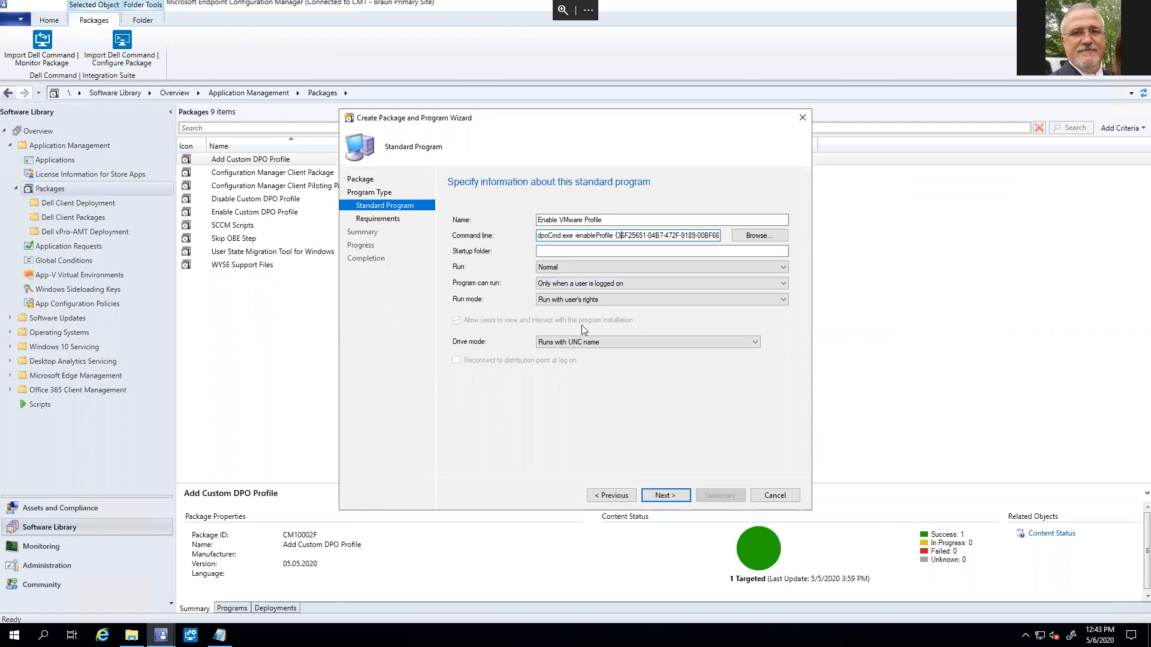
Set the program's startup folder to C:\Program Files\Dell\PPO and its run mode to administrative rights
left_click(556, 252)
type("C:\\Progr")
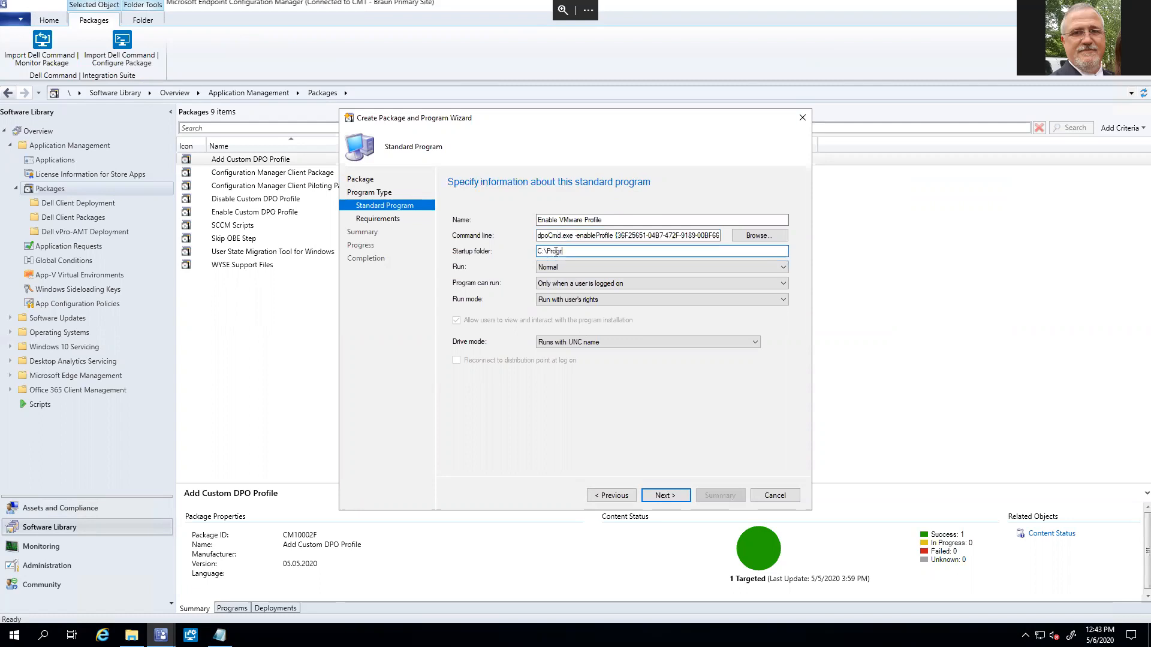
type("am Files\\Dell\\PPO")
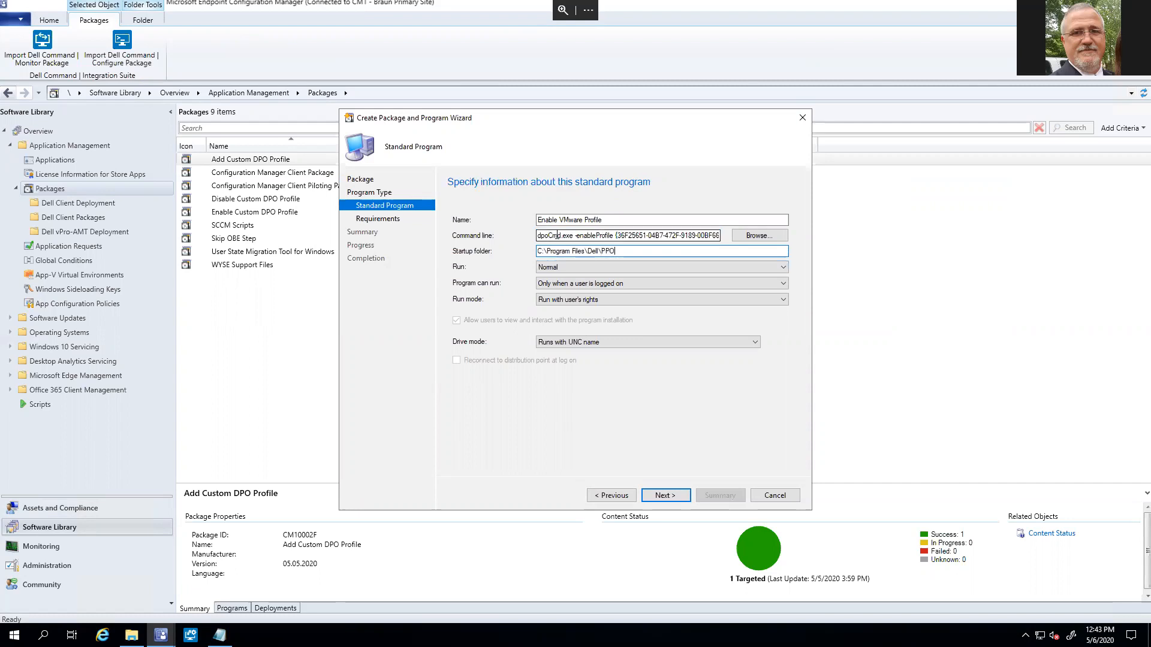
left_click(570, 304)
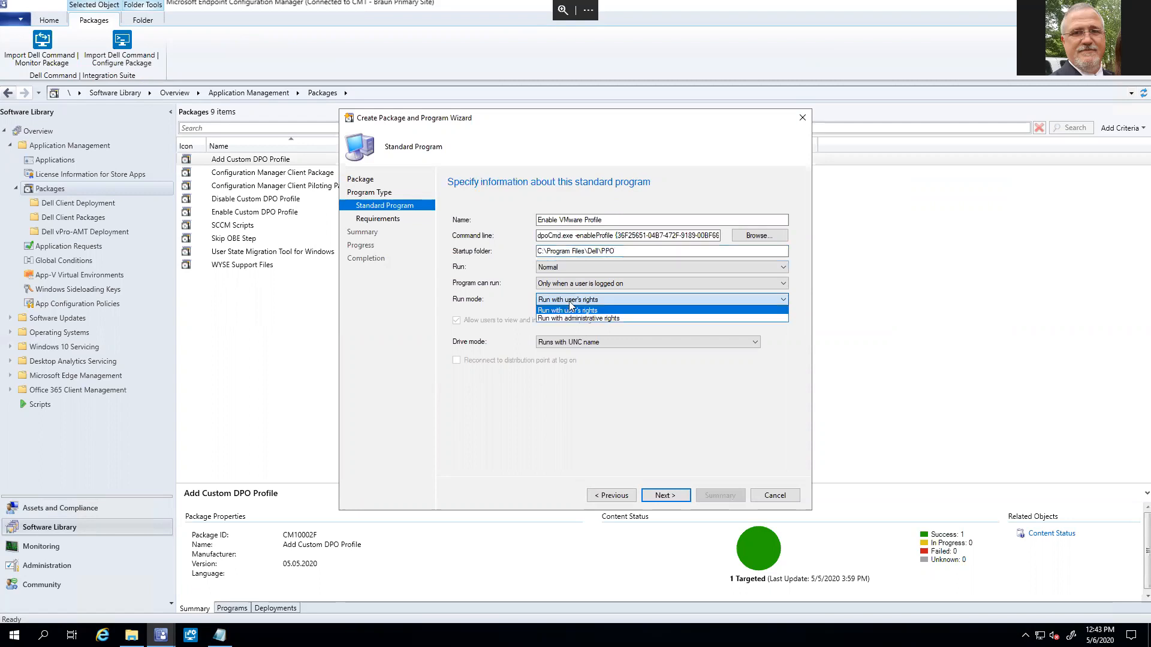
left_click(572, 322)
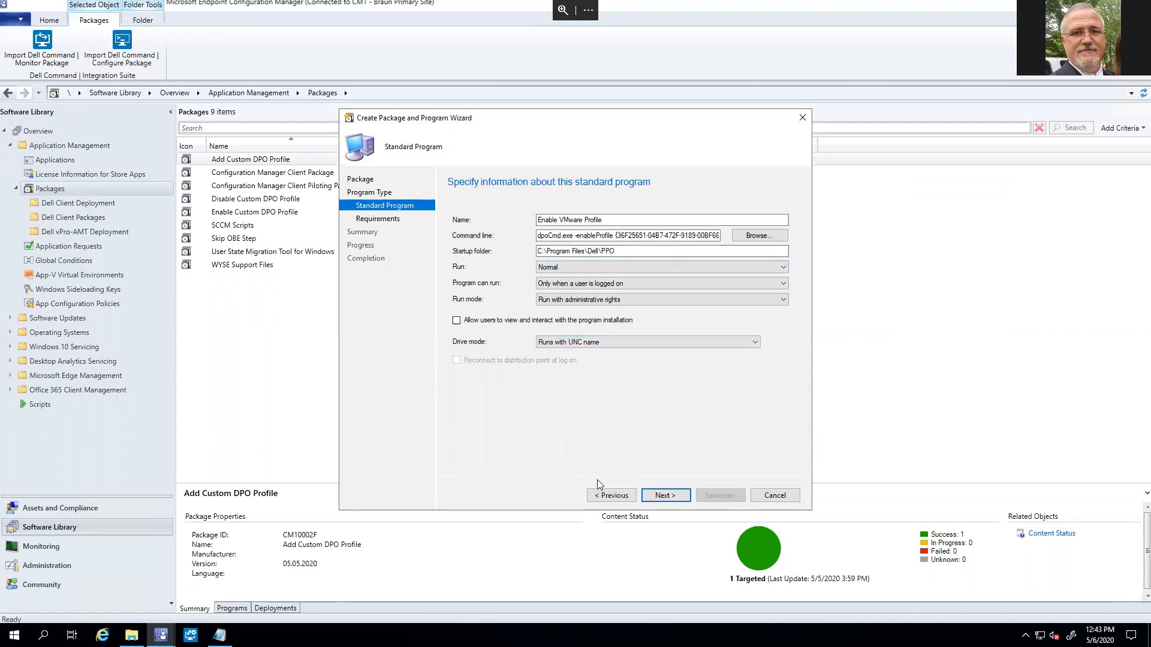
left_click(665, 495)
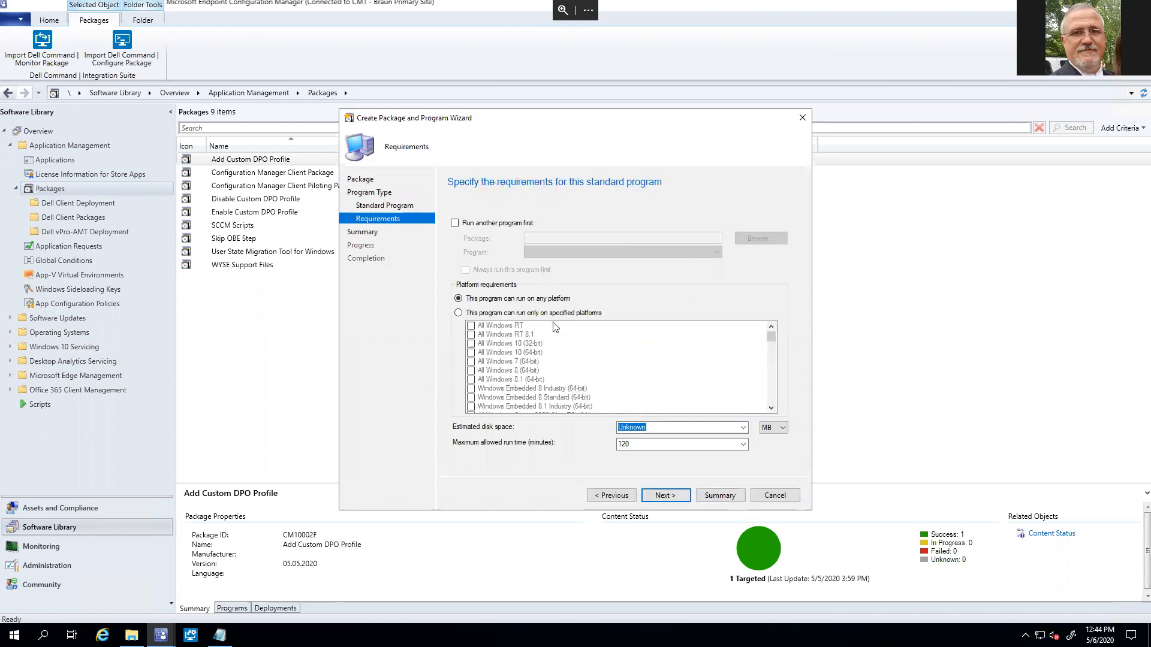
Accept the default requirements, finish creating the package, and select Enabel VMware Profile in the package list
left_click(666, 496)
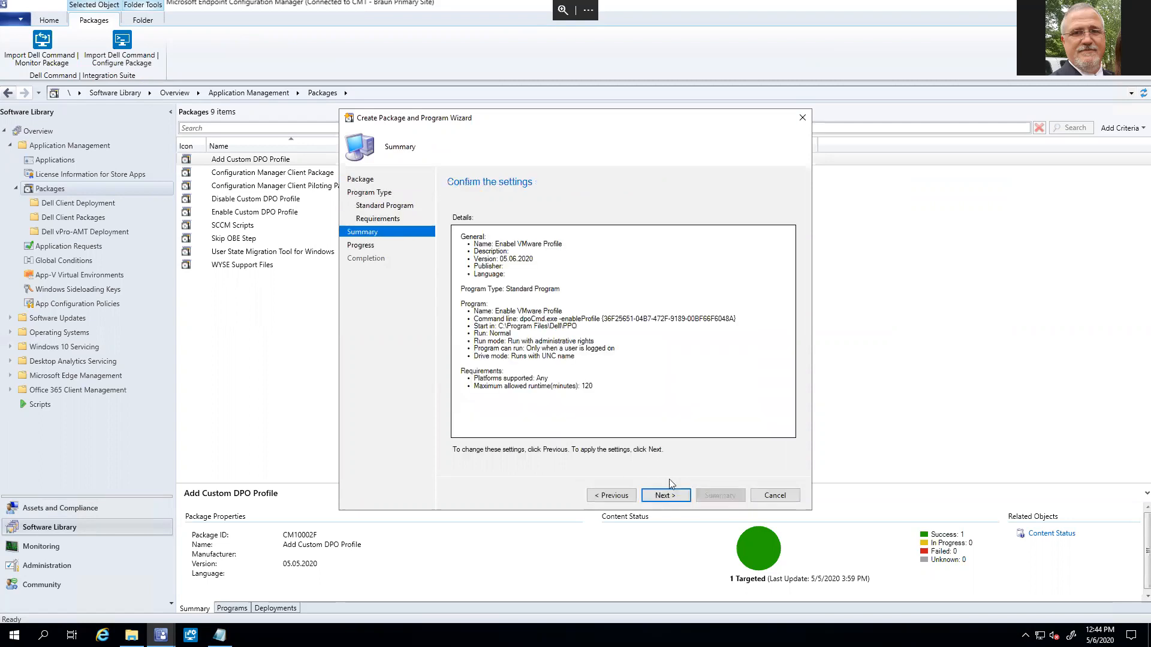
left_click(671, 497)
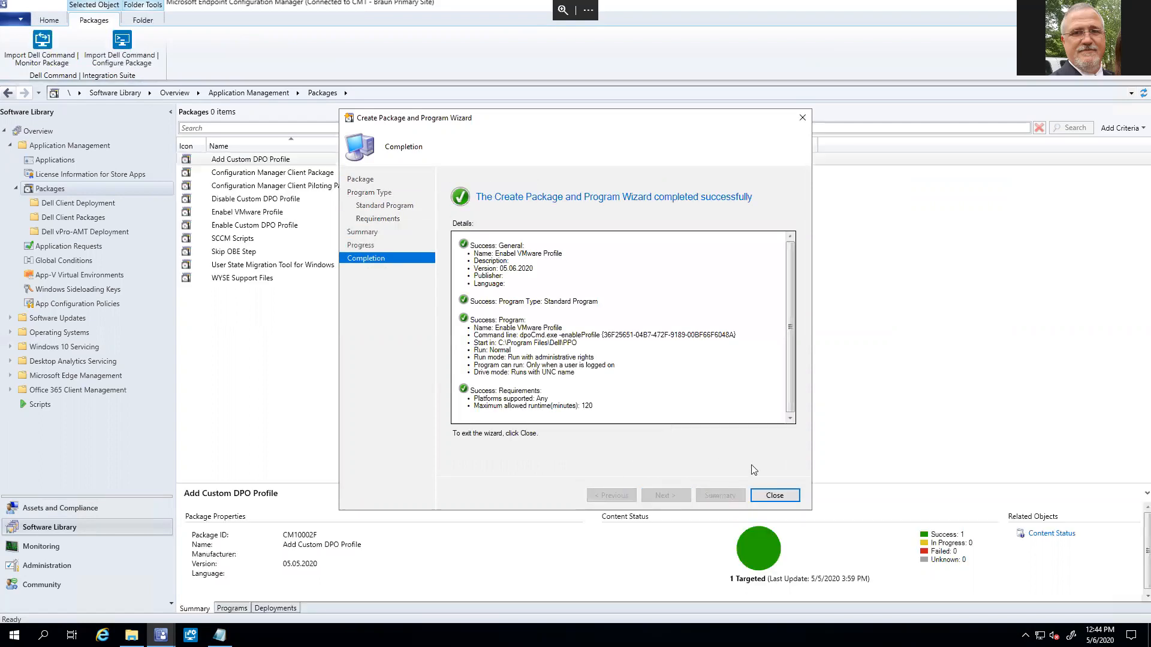
left_click(774, 495)
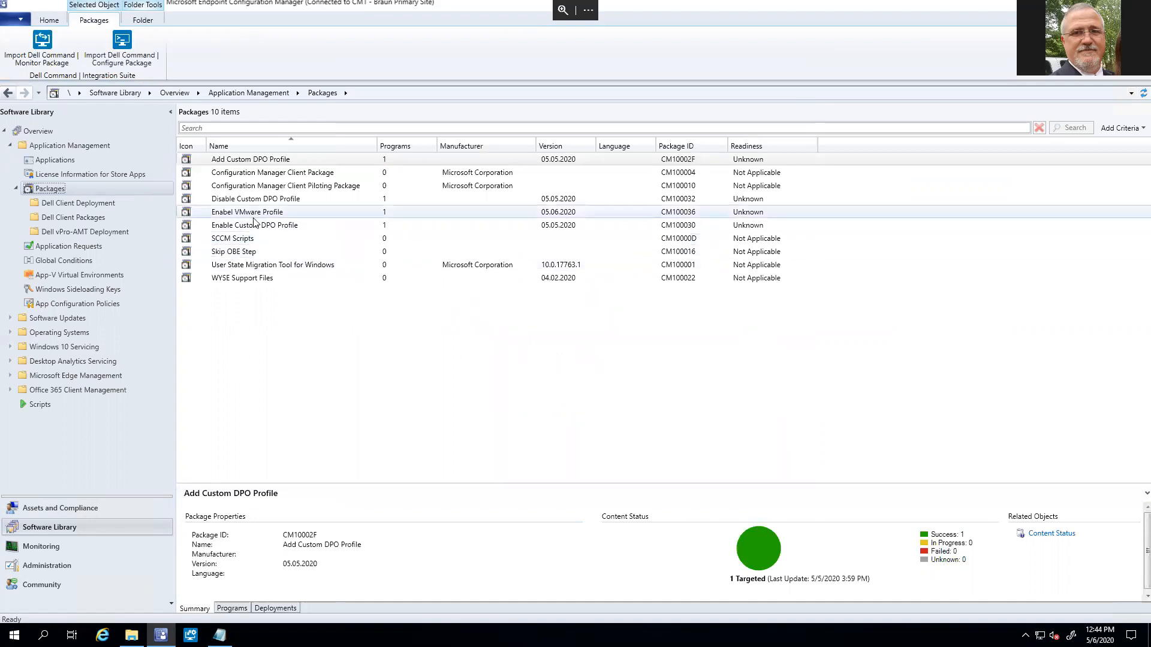
left_click(257, 214)
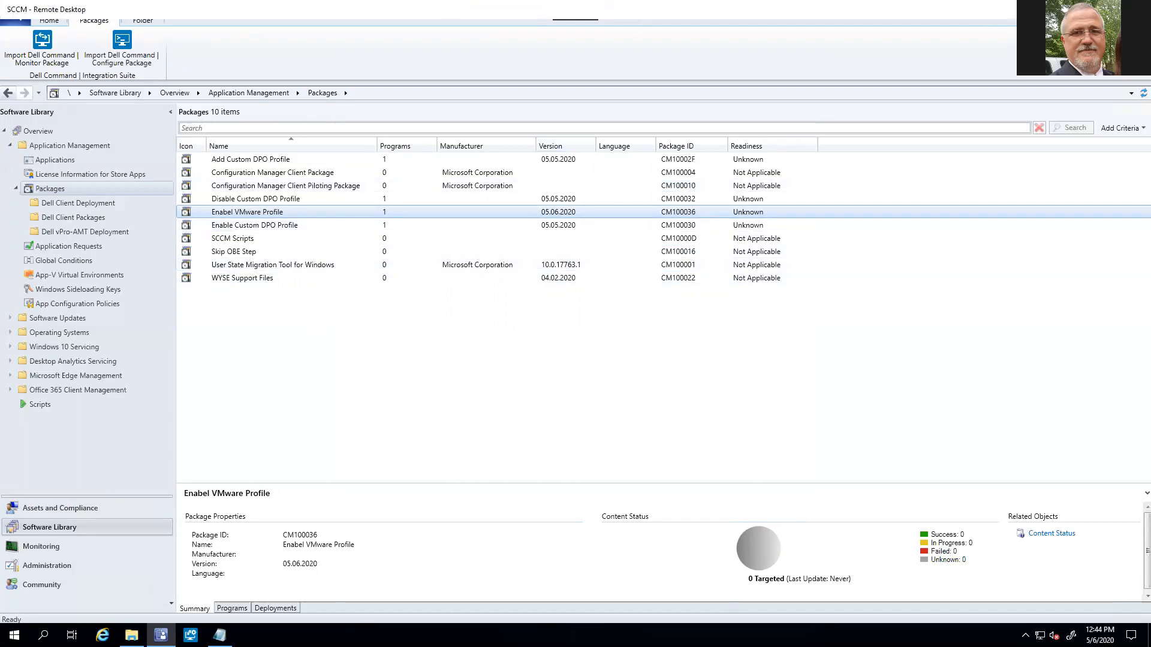
Switch back to the Precision remote desktop session and close the dpoCommands file
left_click(1082, 9)
left_click(759, 263)
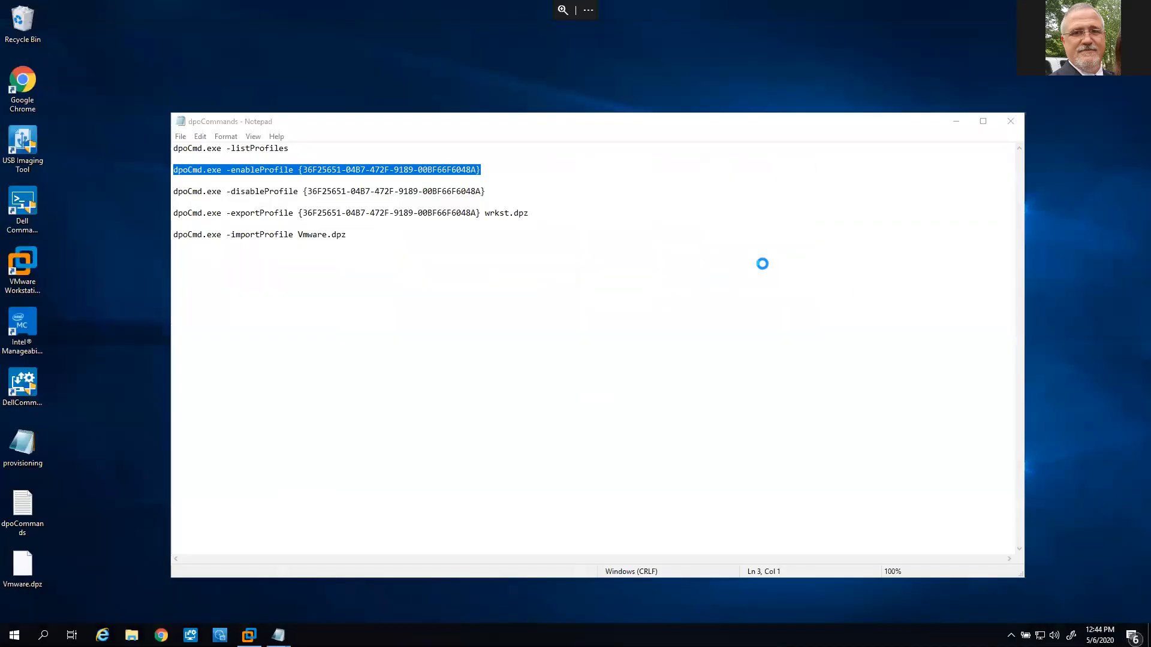
left_click(1012, 120)
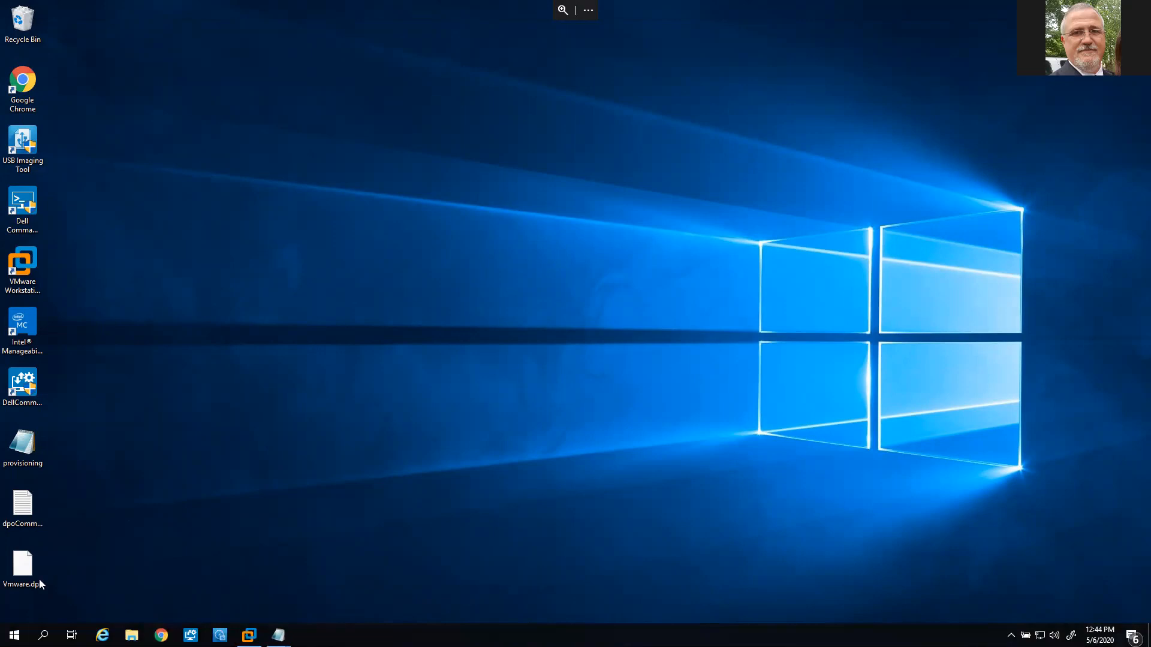
Open Software Center from the Microsoft Endpoint Manager program group
left_click(15, 634)
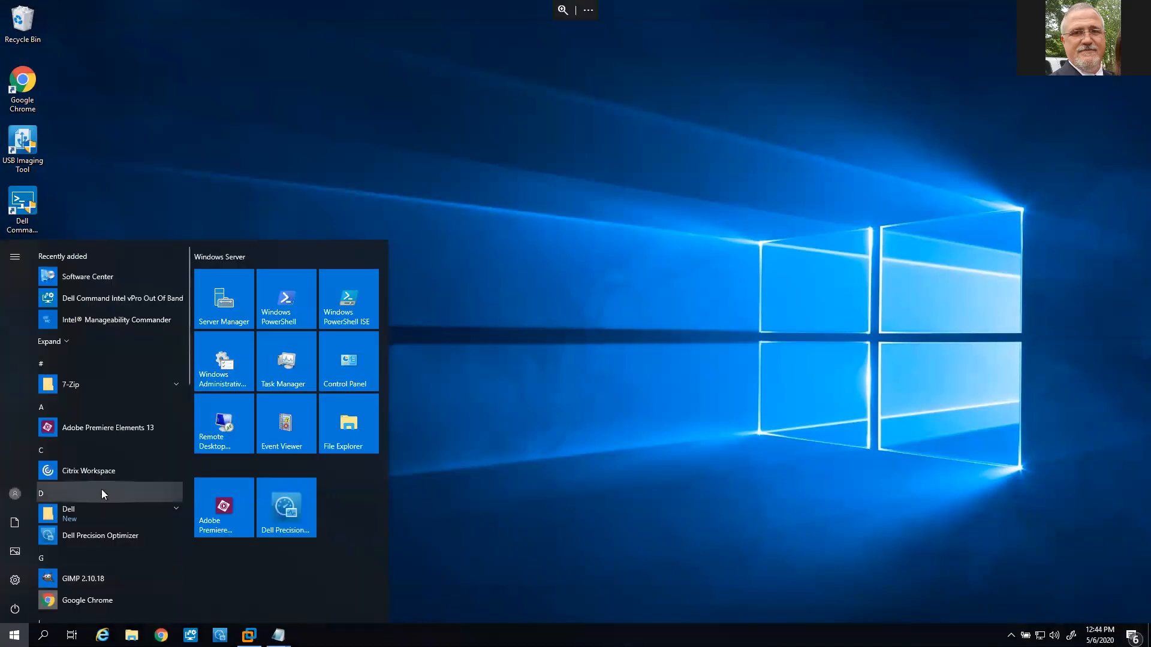
scroll(102, 489, "down", 15)
scroll(105, 433, "up", 10)
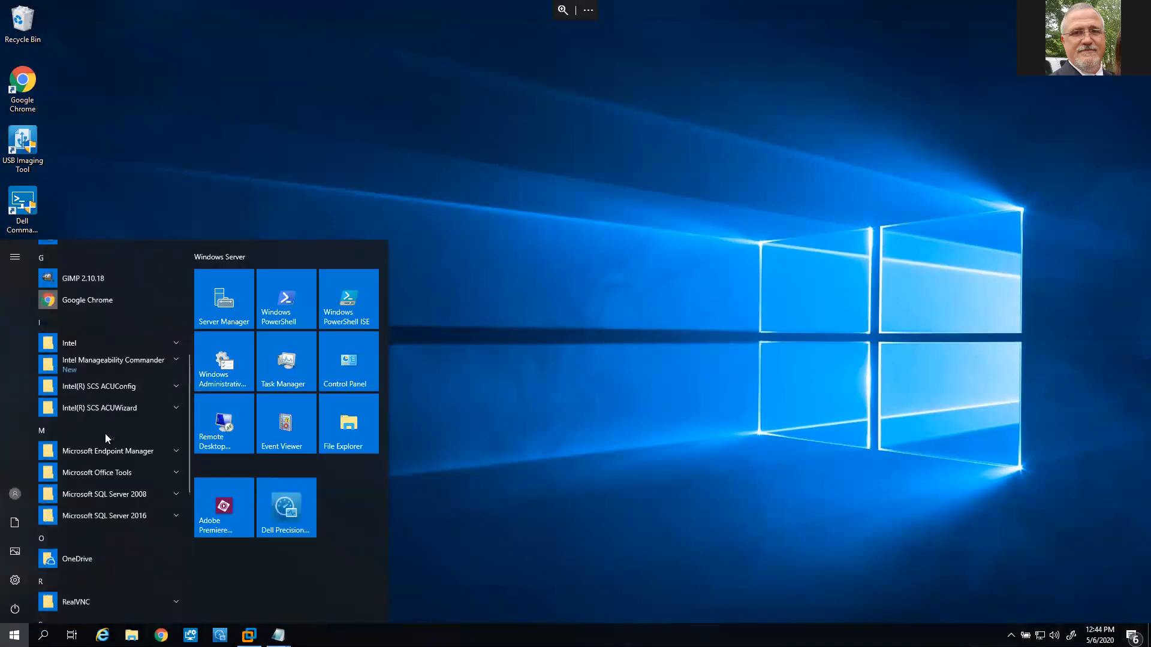
left_click(110, 562)
left_click(109, 589)
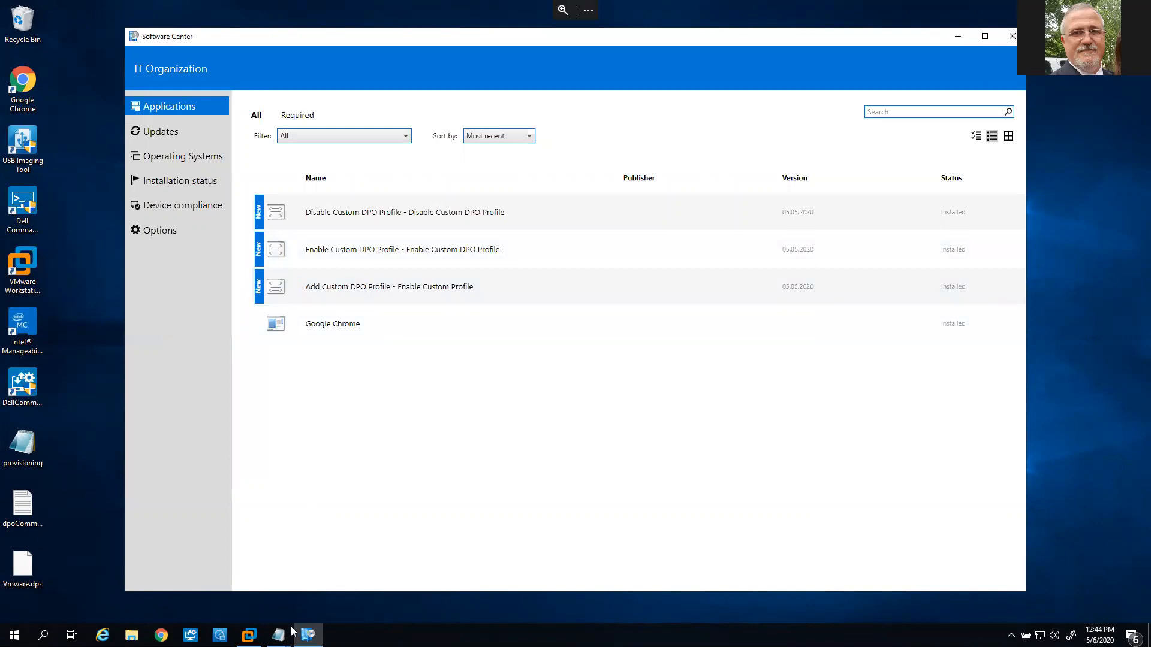
Launch Dell Precision Optimizer as administrator and allow it to make changes to the device
right_click(219, 635)
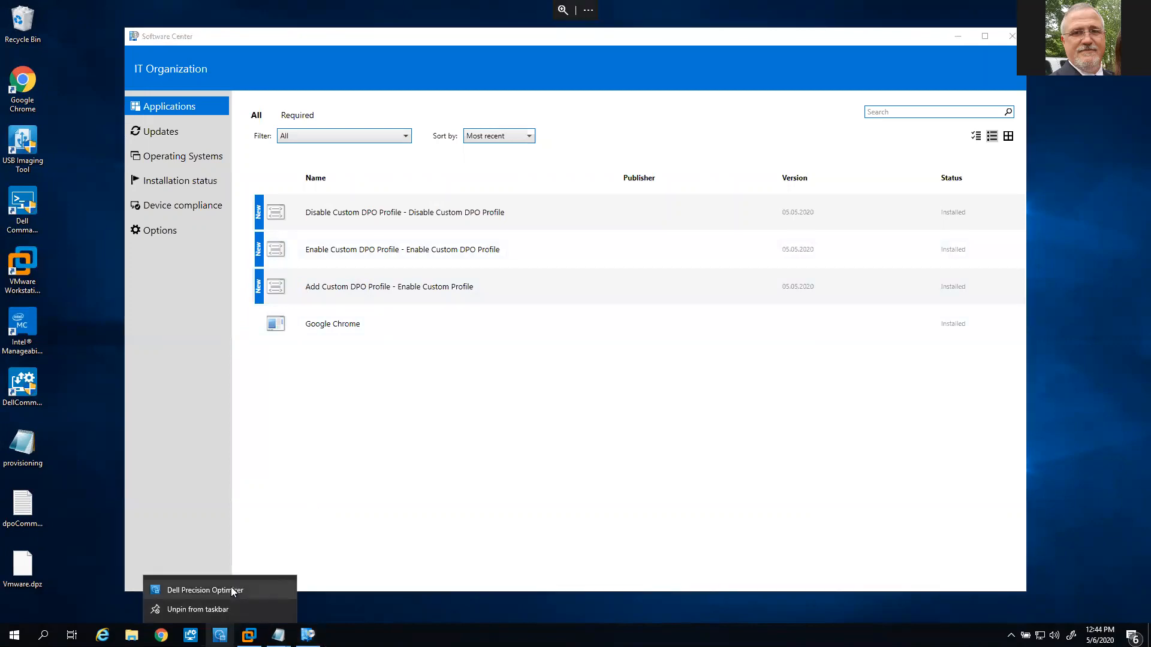
right_click(232, 590)
left_click(260, 570)
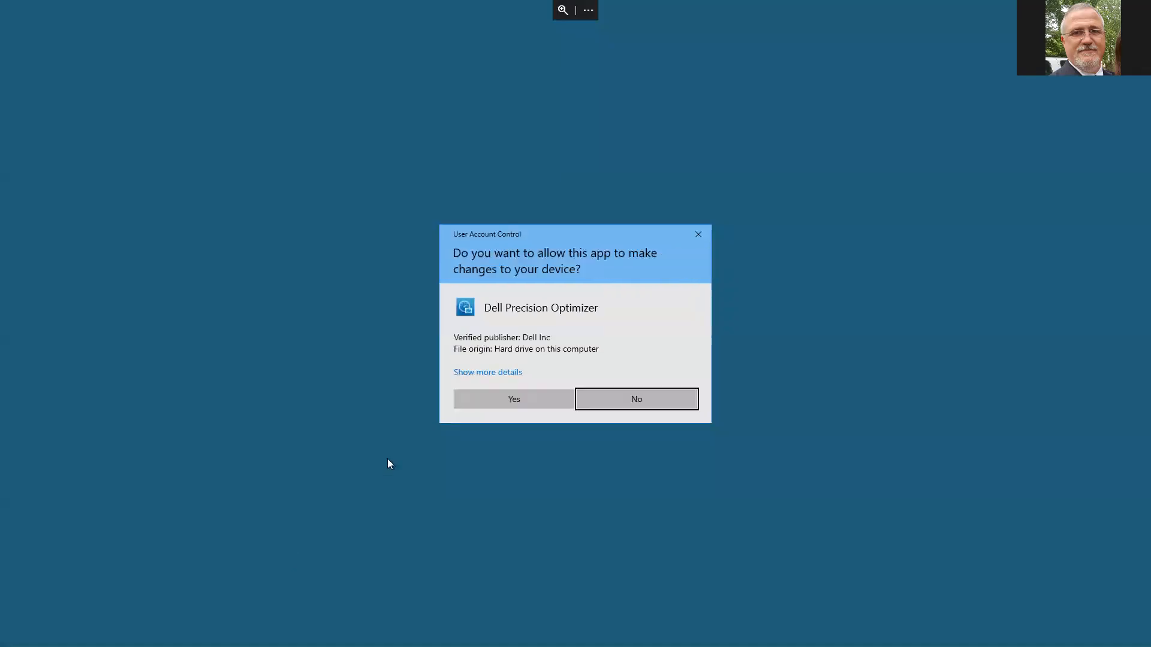
left_click(494, 402)
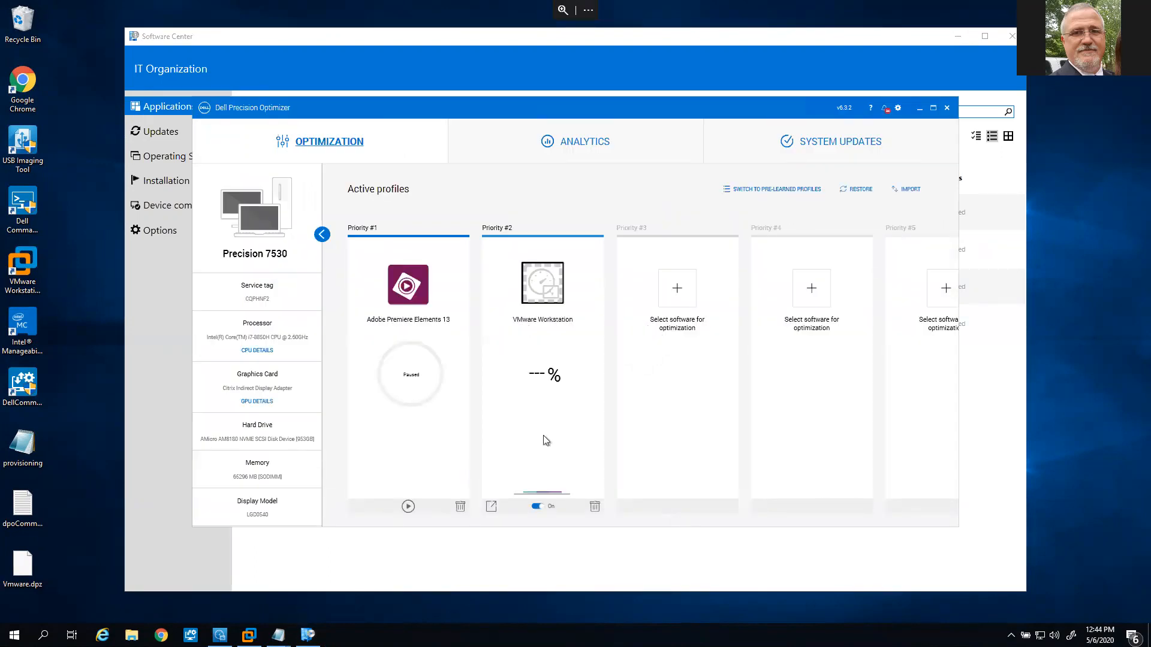
Delete the VMware Workstation profile from the active profiles and close Dell Precision Optimizer
left_click(594, 507)
left_click(617, 354)
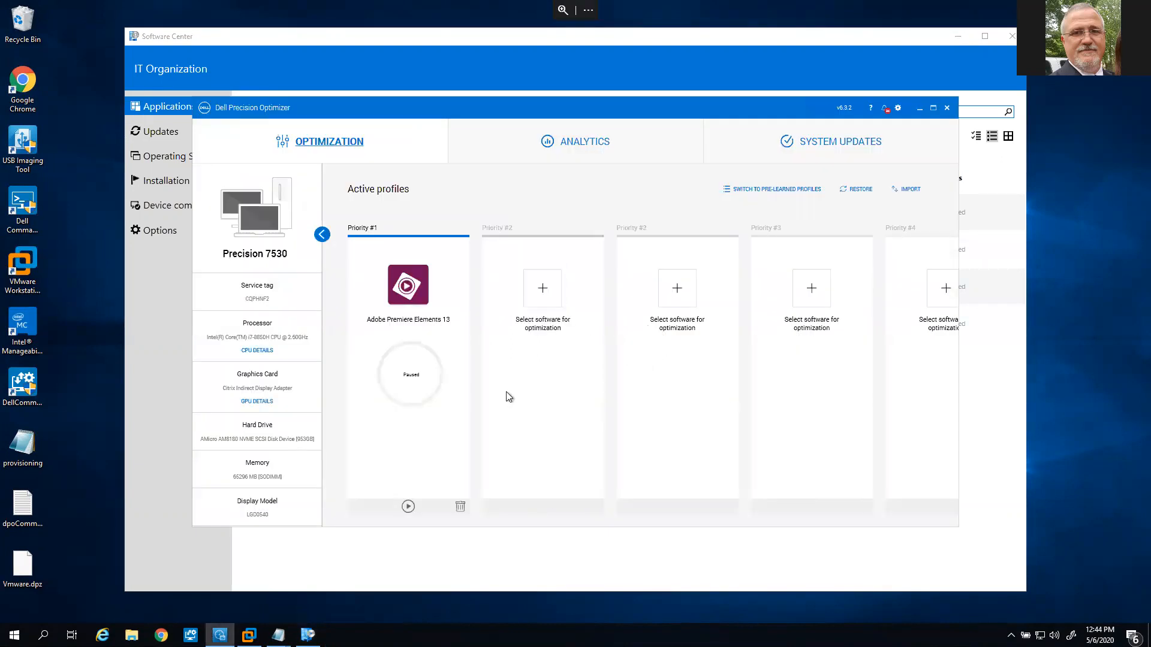
left_click(947, 108)
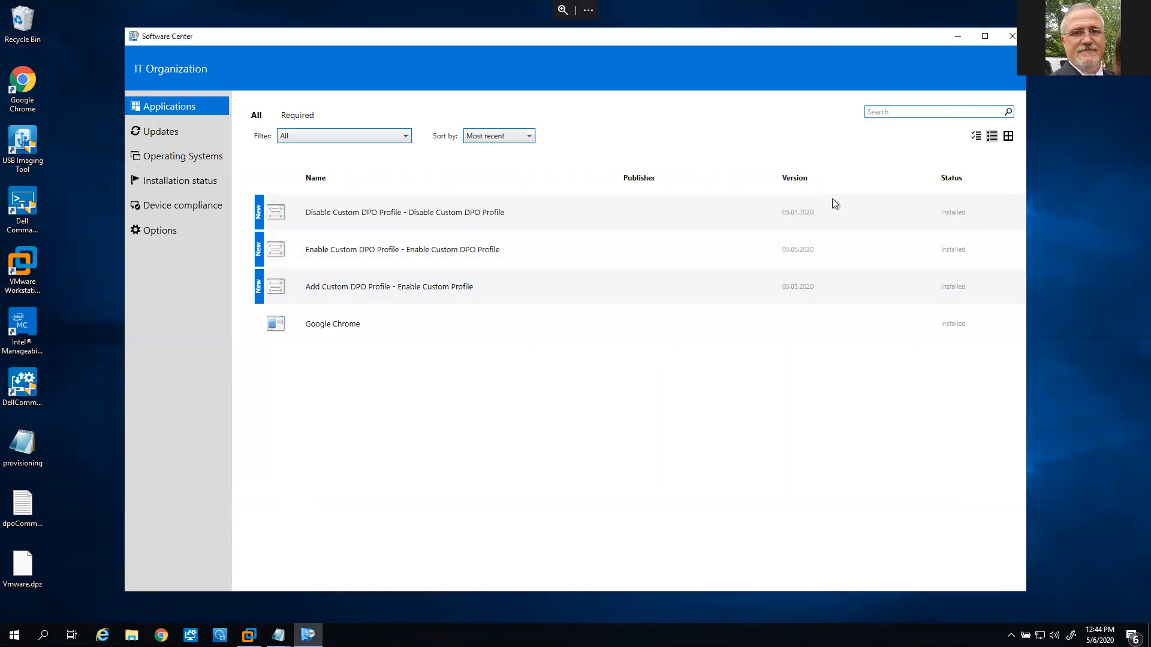
Reinstall Add Custom DPO Profile from Software Center, point out the Vmware.dpz file, and return to the applications list
left_click(311, 291)
left_click(353, 183)
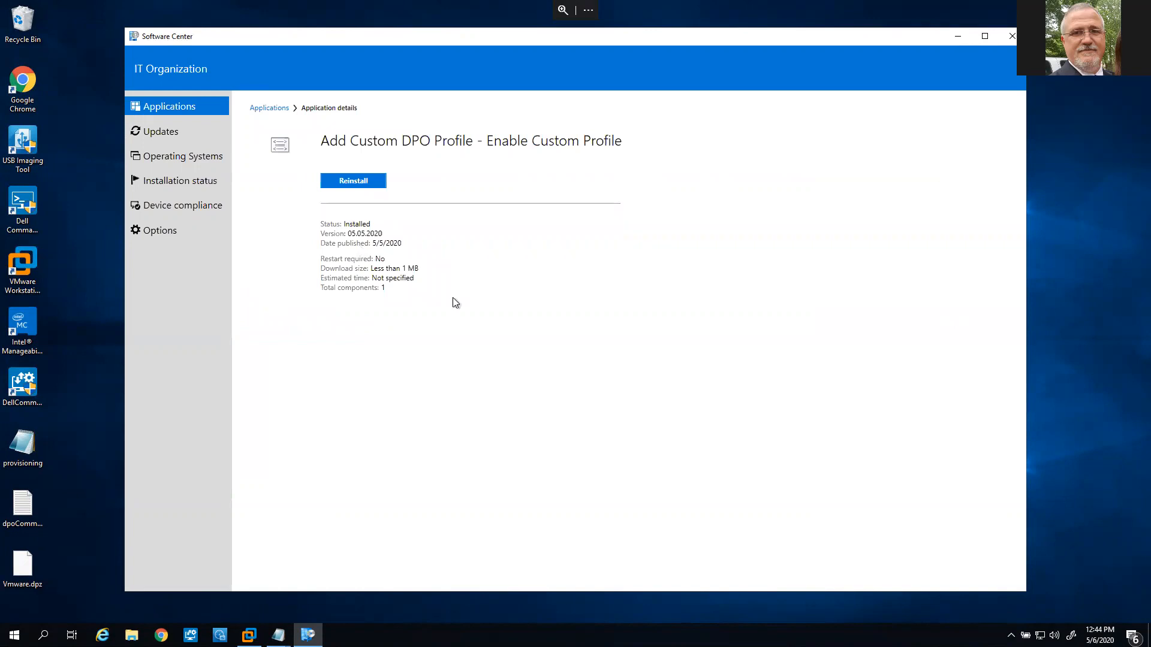
left_click(23, 566)
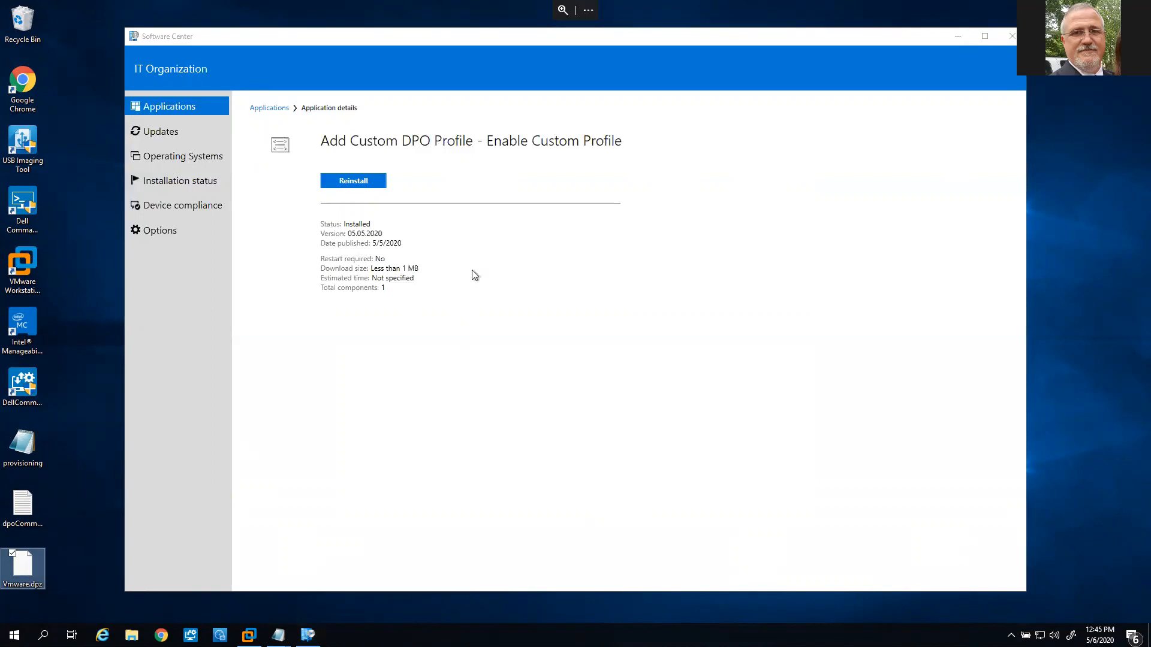
left_click(264, 109)
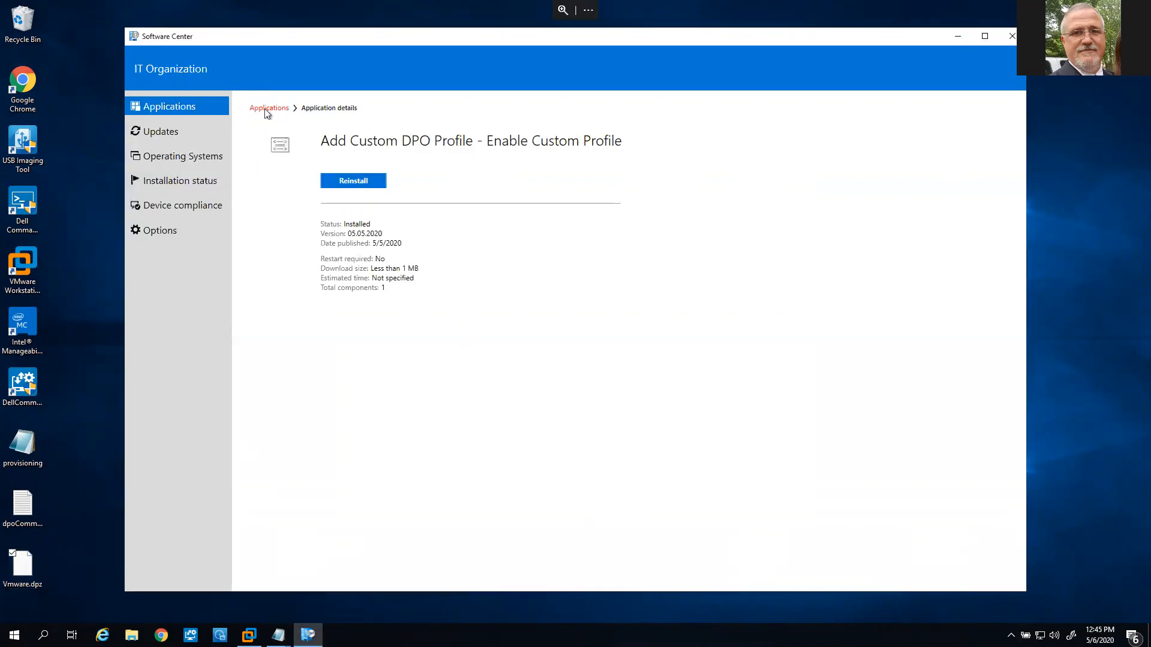
left_click(265, 109)
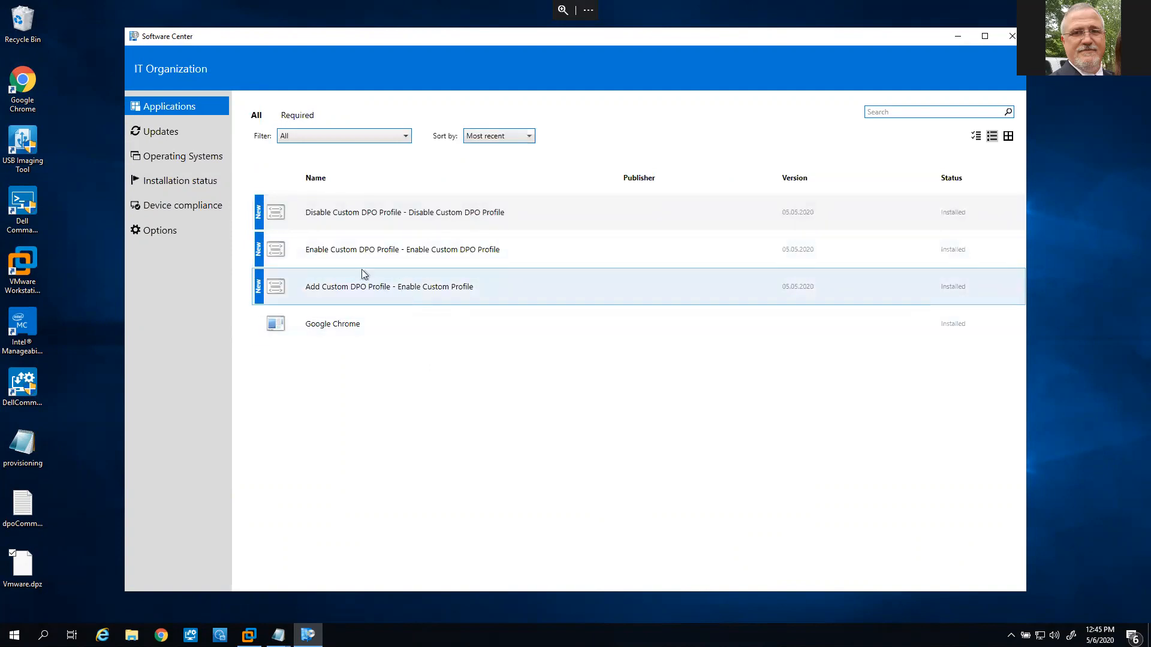
Reinstall Enable Custom DPO Profile from Software Center and return to the applications list
left_click(344, 253)
left_click(343, 186)
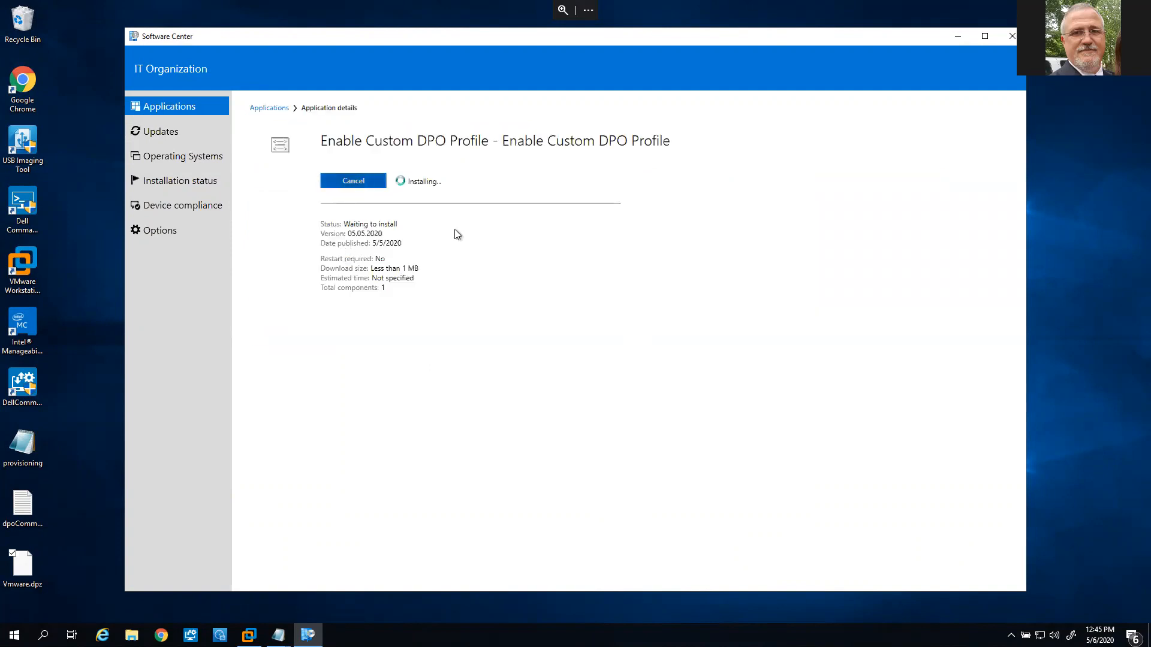
left_click(264, 108)
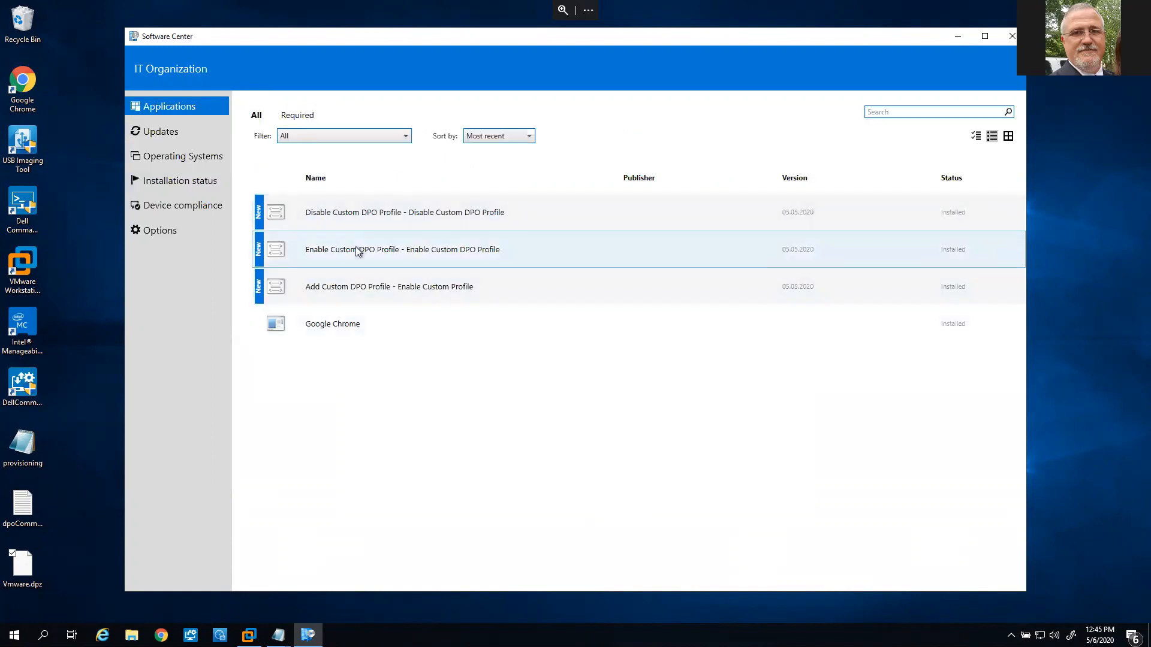
Run Dell Precision Optimizer as administrator, check the active profiles for the VMware Workstation profile, and close the program
right_click(224, 639)
right_click(228, 590)
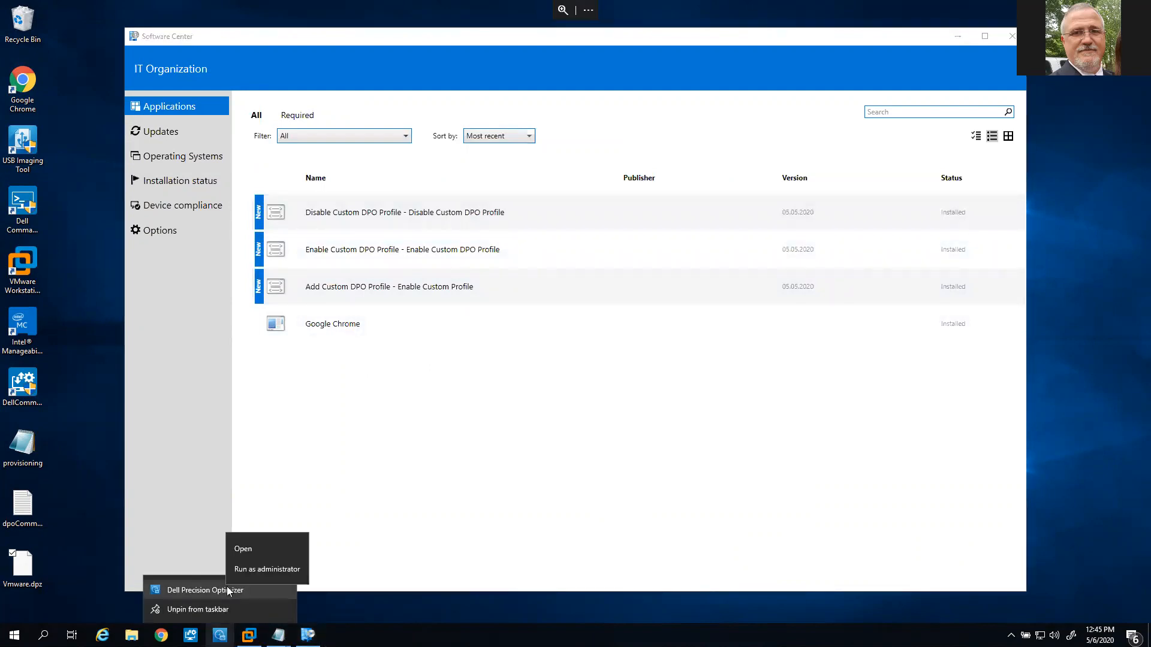
left_click(261, 572)
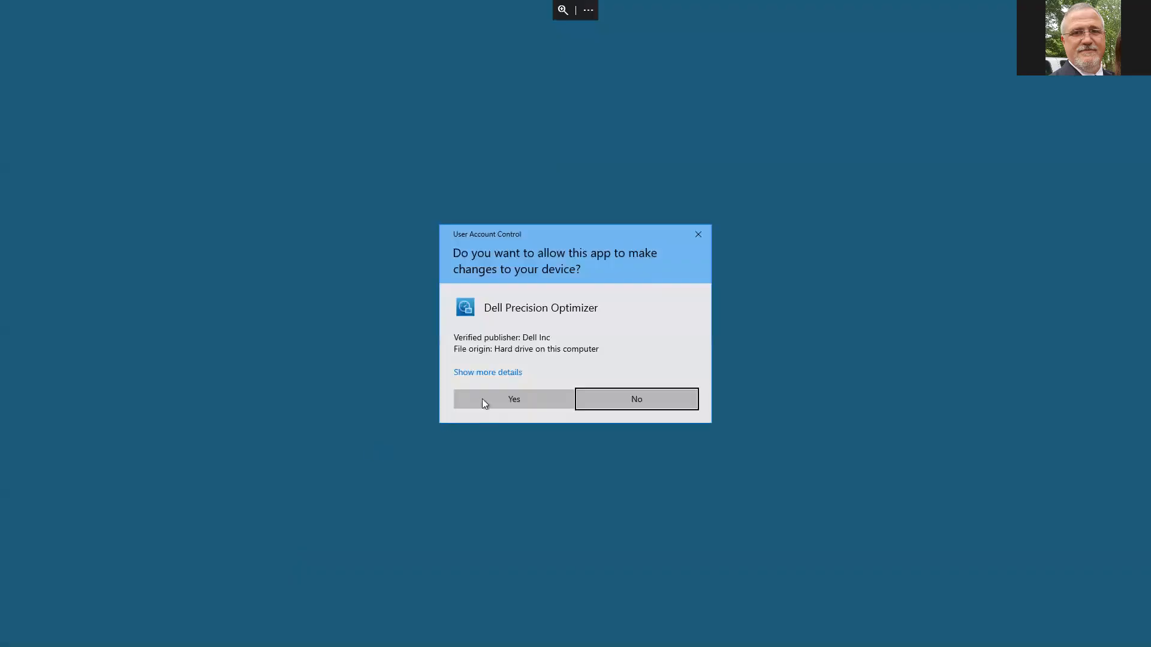
left_click(482, 399)
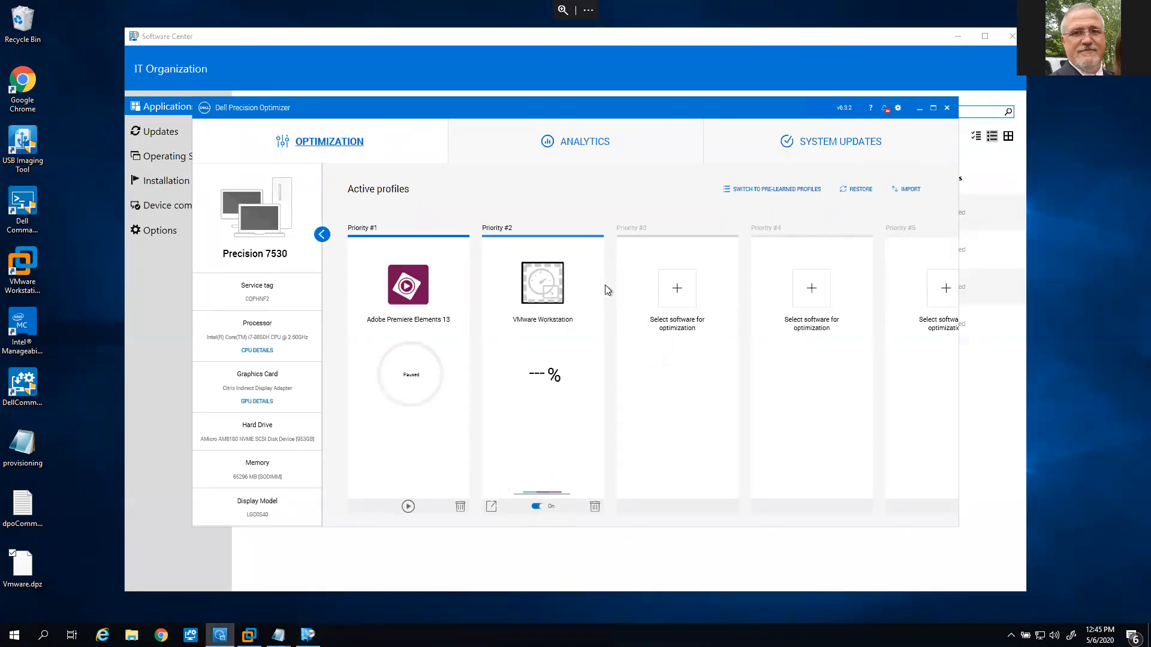
left_click(947, 108)
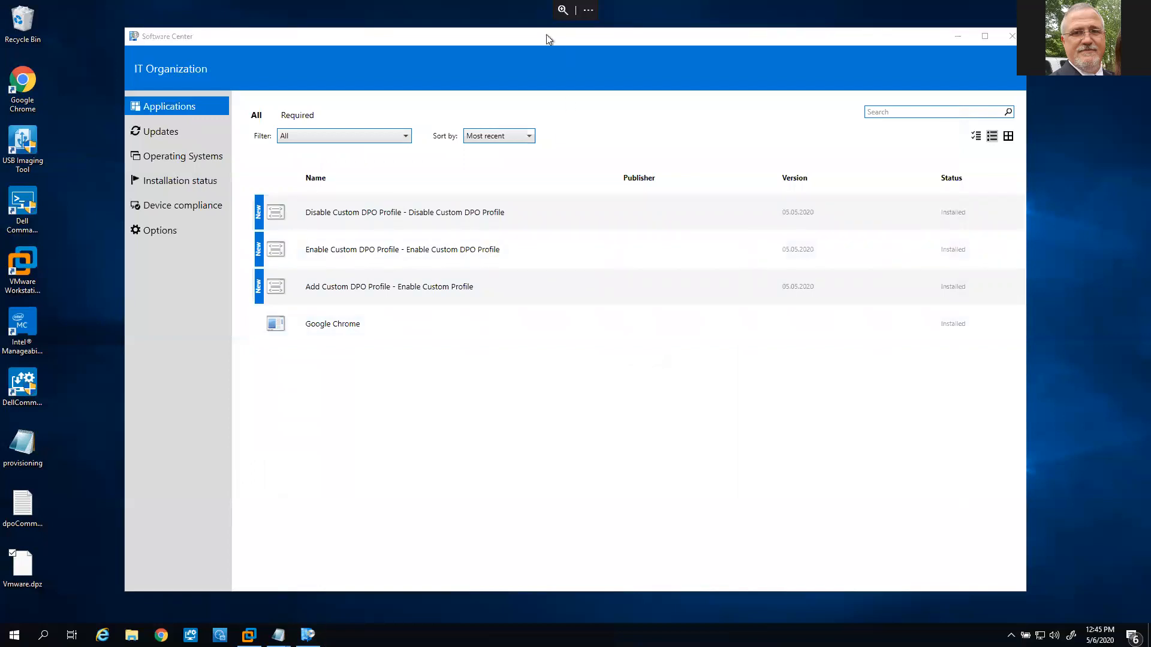
Close Software Center and switch from the Precision remote desktop session to the DPO presentation in PowerPoint
left_click_drag(549, 36, 592, 43)
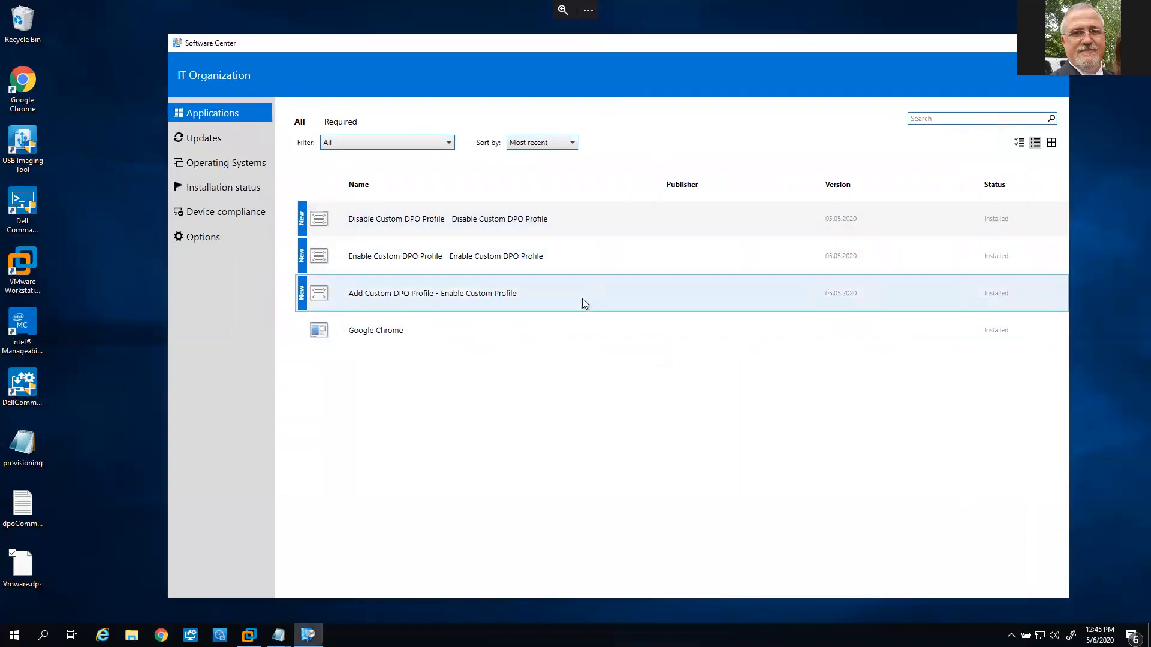
left_click(1056, 43)
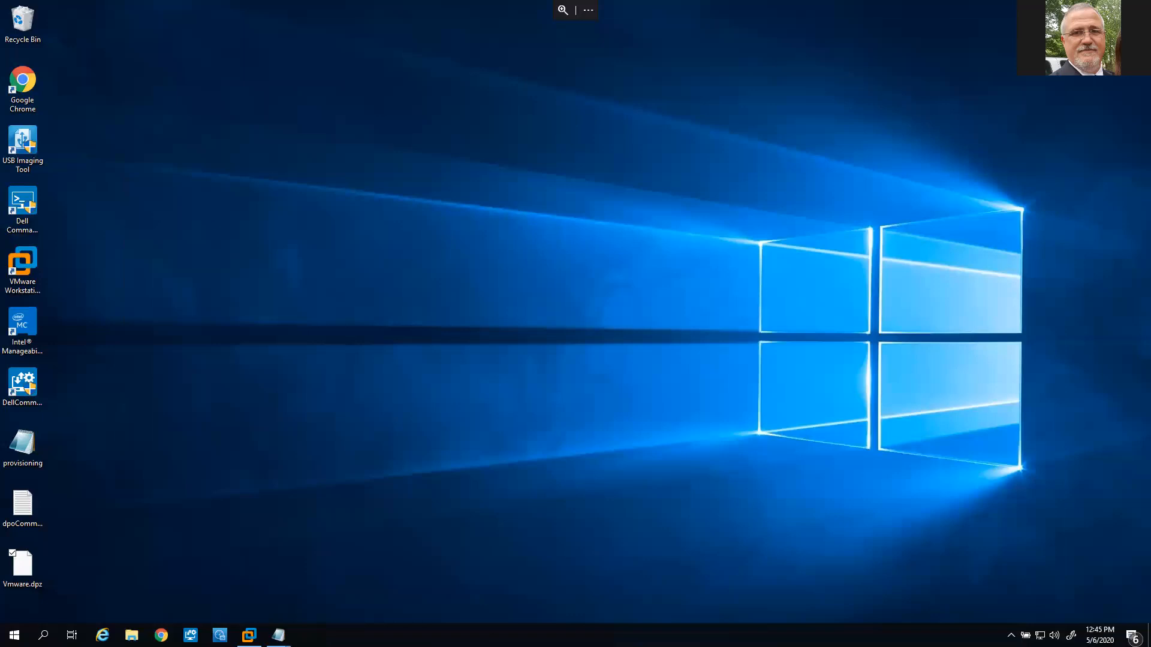
mouse_move(931, 1)
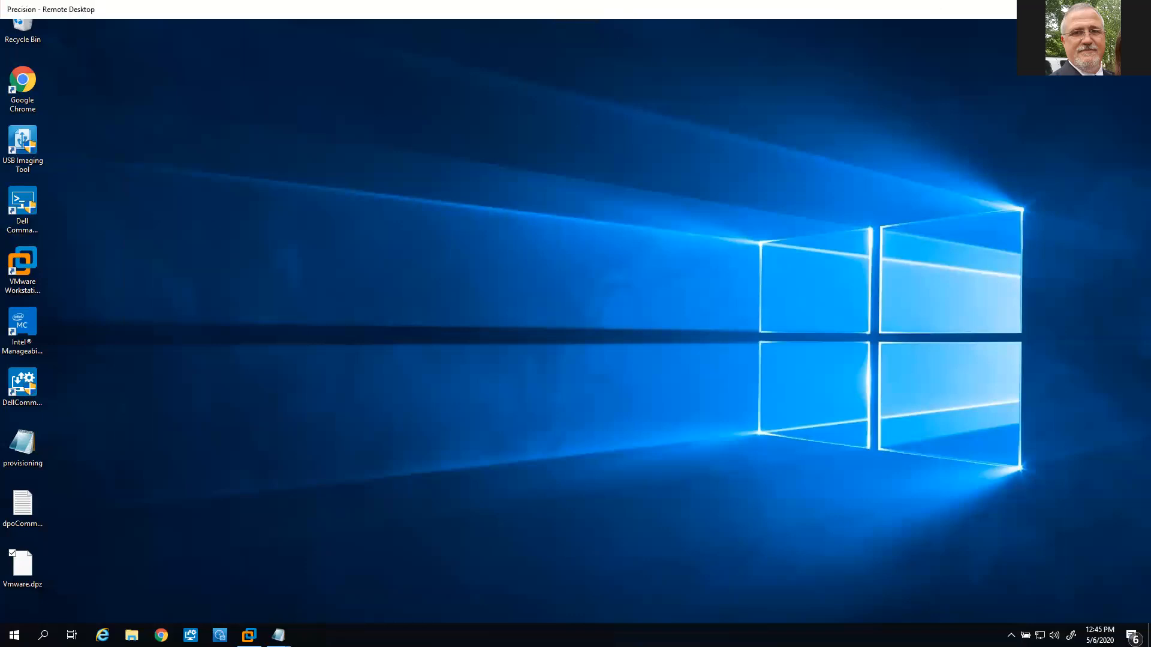
left_click(1082, 9)
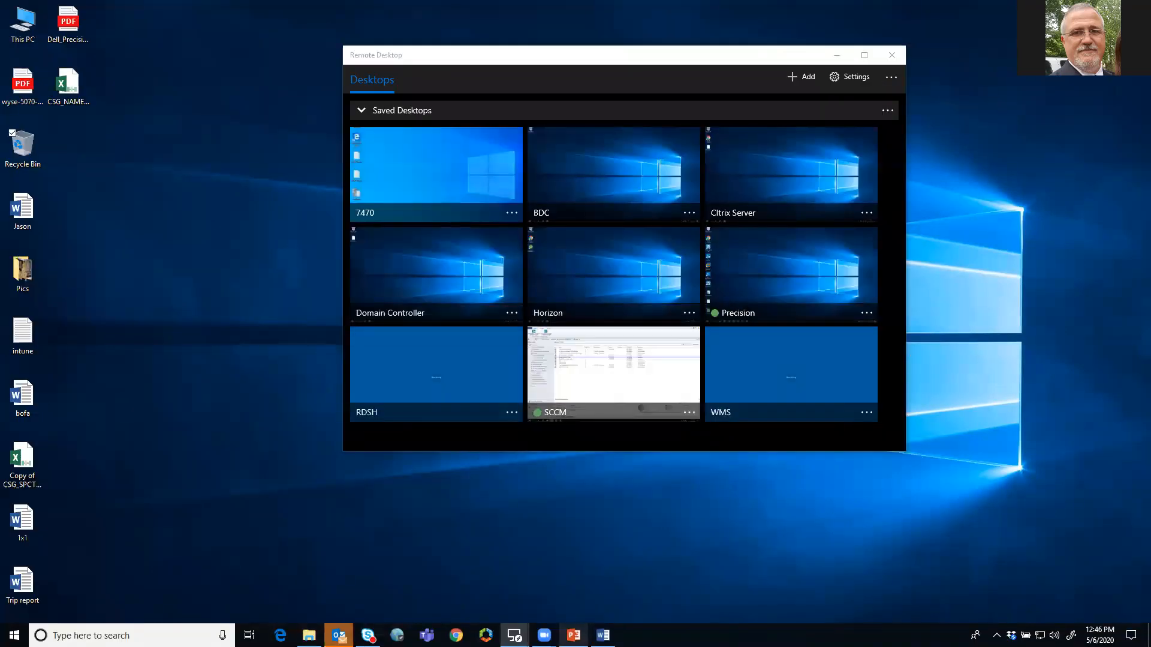
left_click(574, 636)
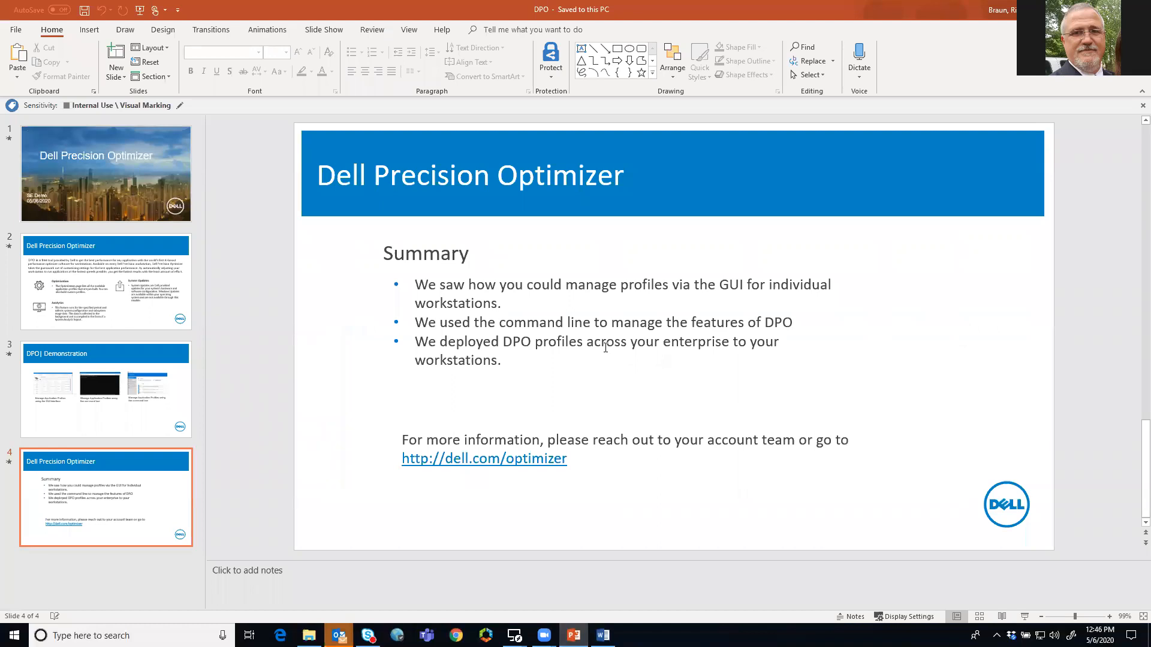